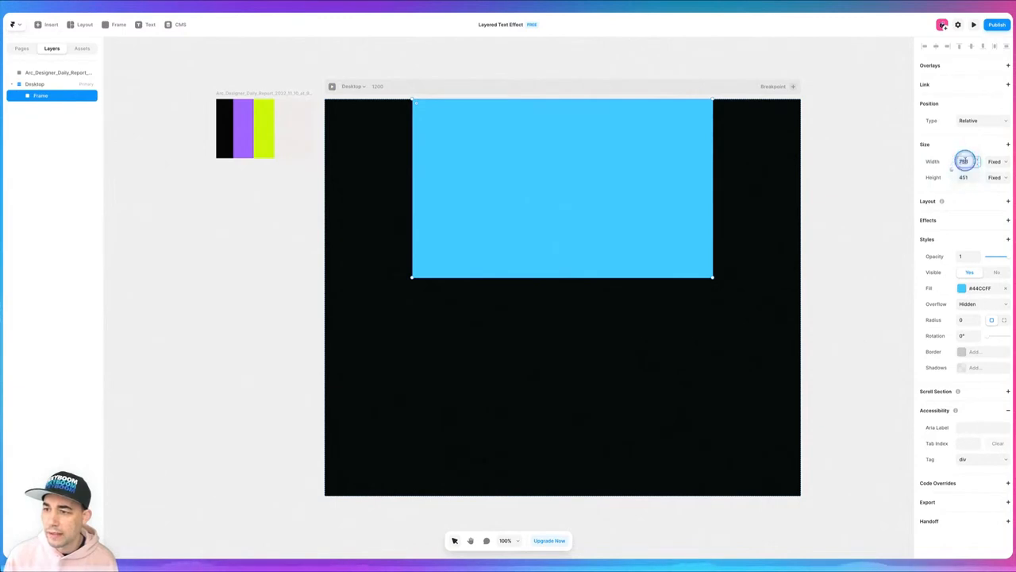
Step: Size the blue frame to 100% width and 100vh height, and remove its fill
text(100%)
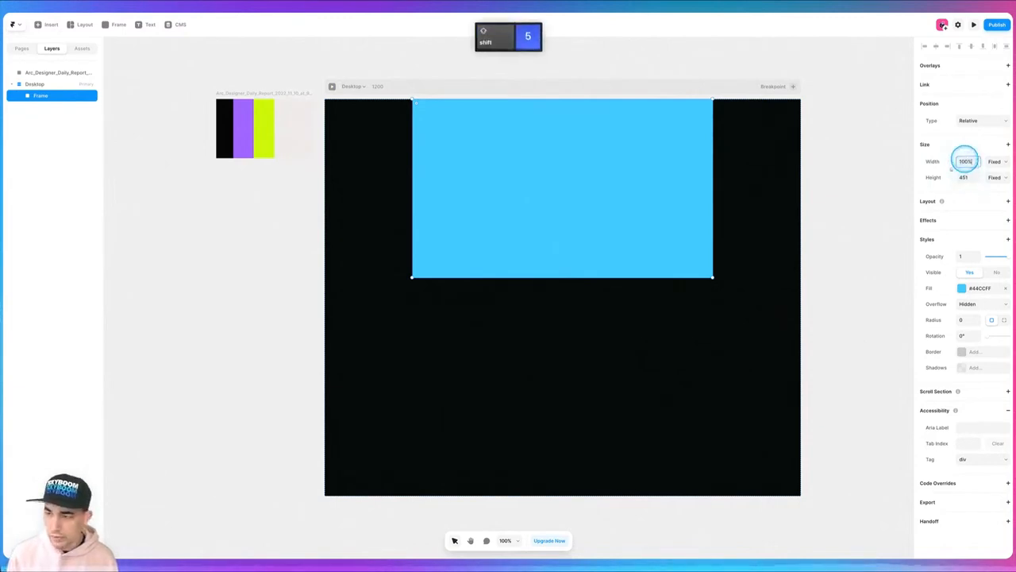
key(Return)
click(968, 175)
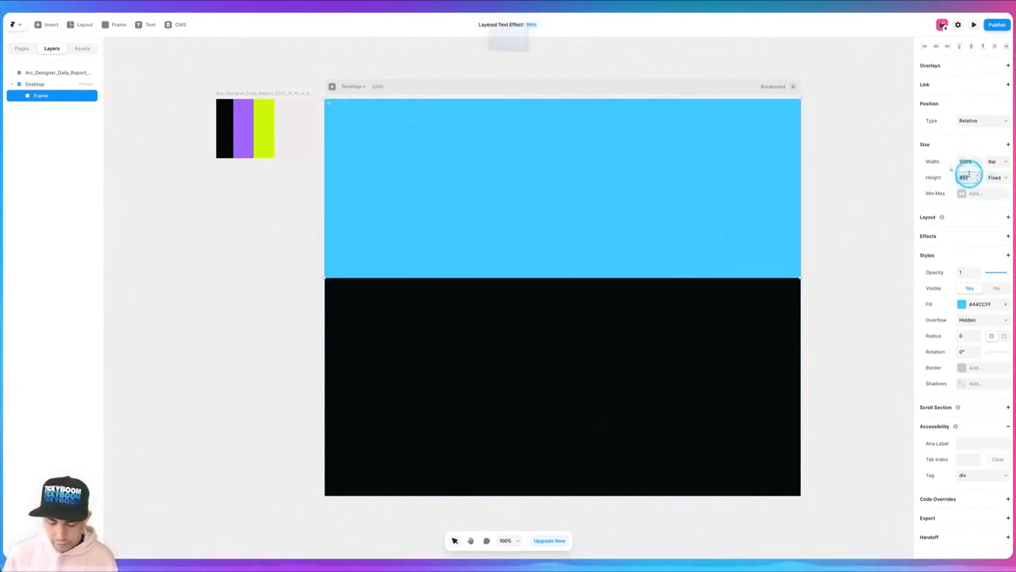
text(100vh)
key(Return)
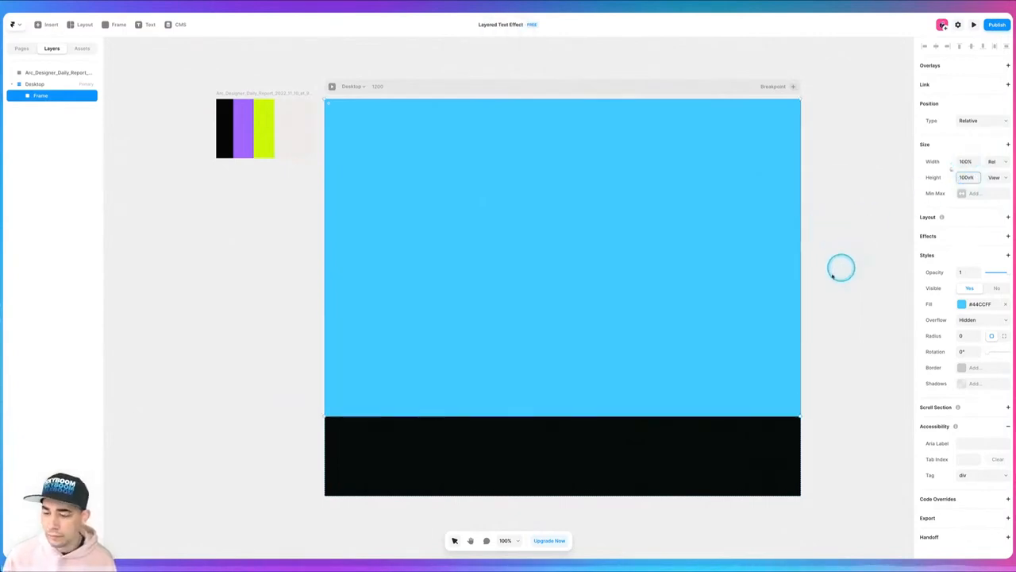
click(1005, 303)
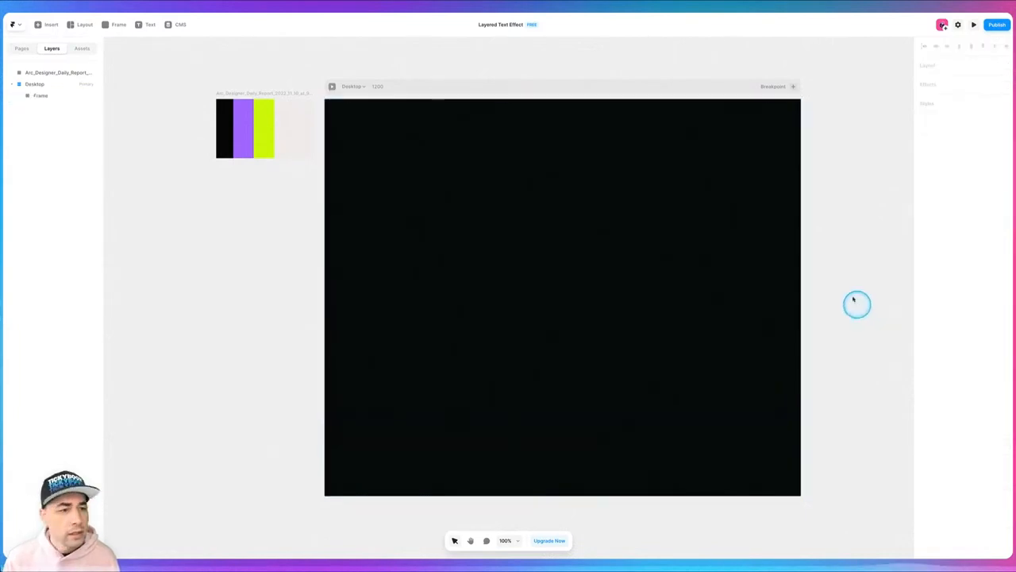
Step: Rename the frame layer as main-wrapper
double_click(44, 96)
text(main)
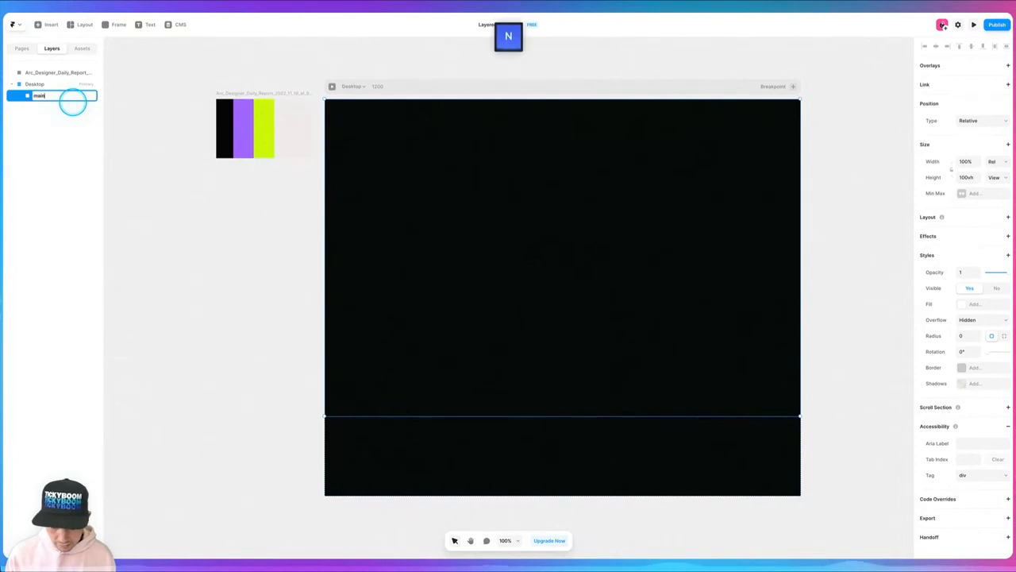
text(-wrapper)
key(Return)
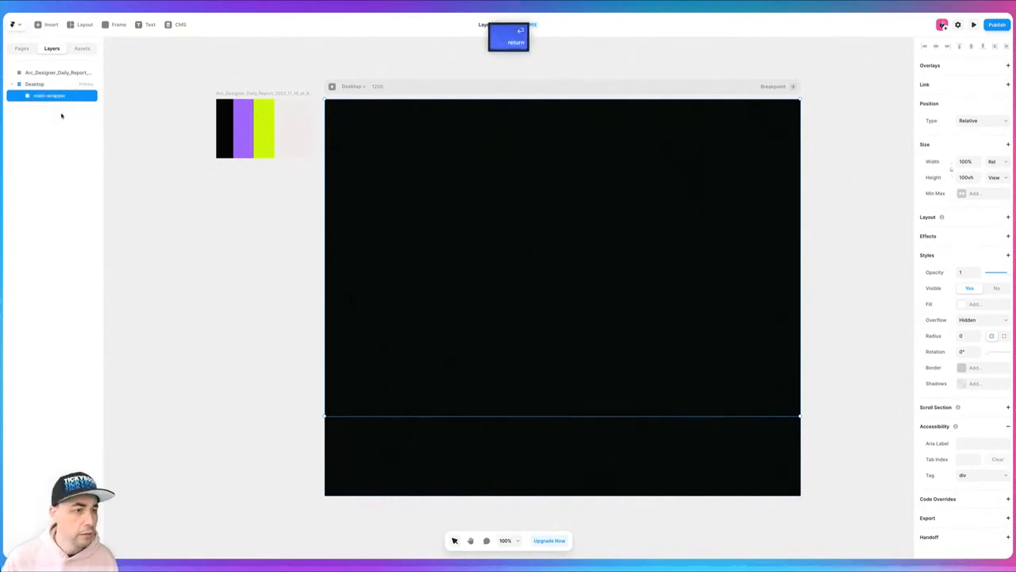
Step: Draw a frame about 856 by 494 px inside main-wrapper and open its position type options
key(f)
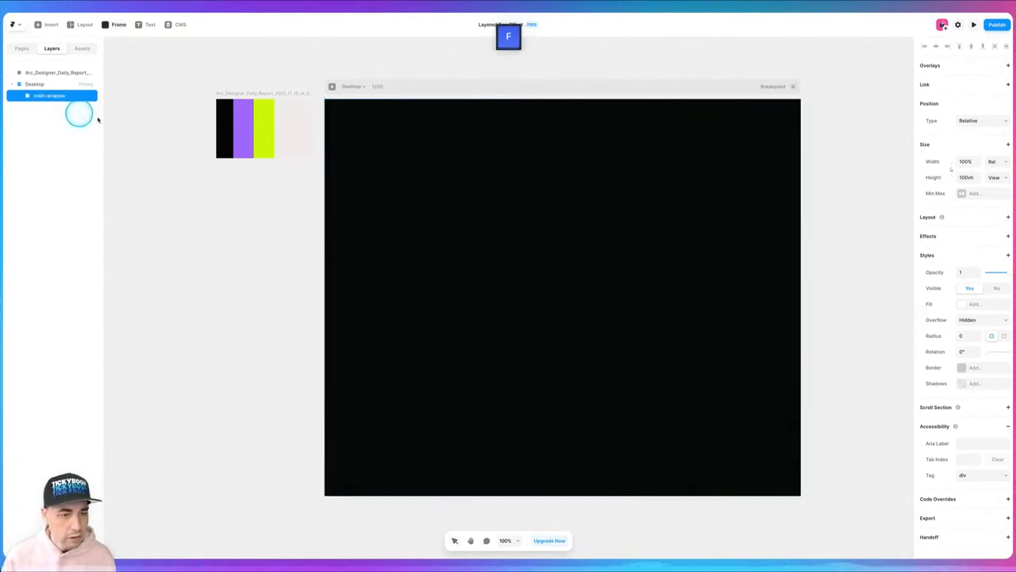
drag(388, 152, 727, 347)
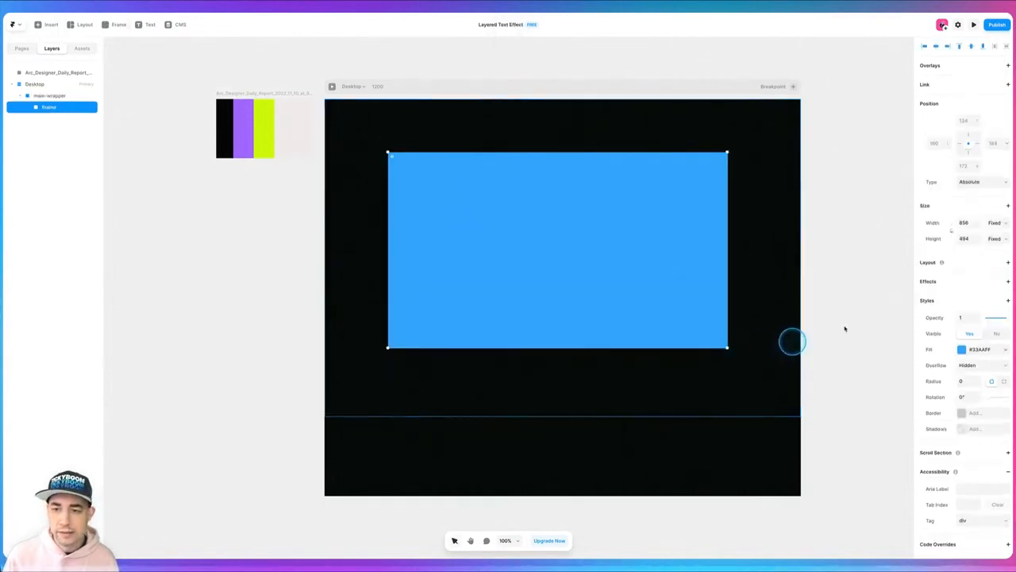
click(964, 181)
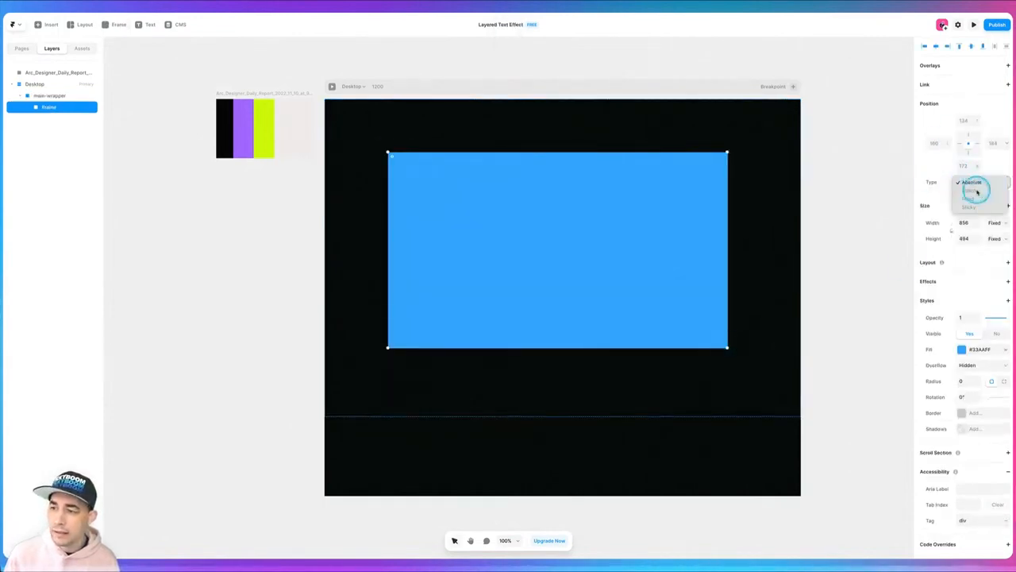
Step: Add a vertical, centred stack layout to main-wrapper
click(57, 96)
click(48, 95)
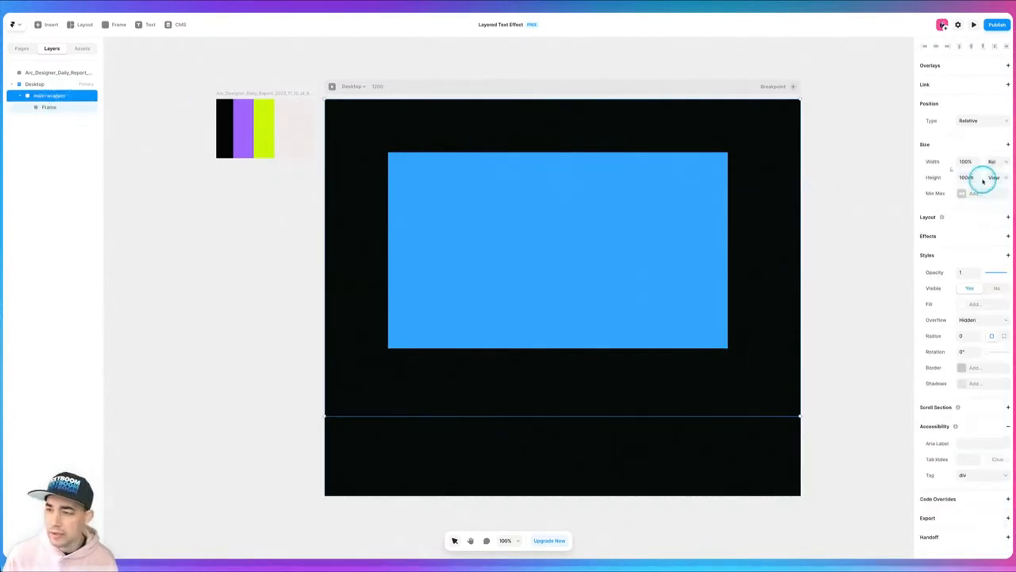
click(51, 106)
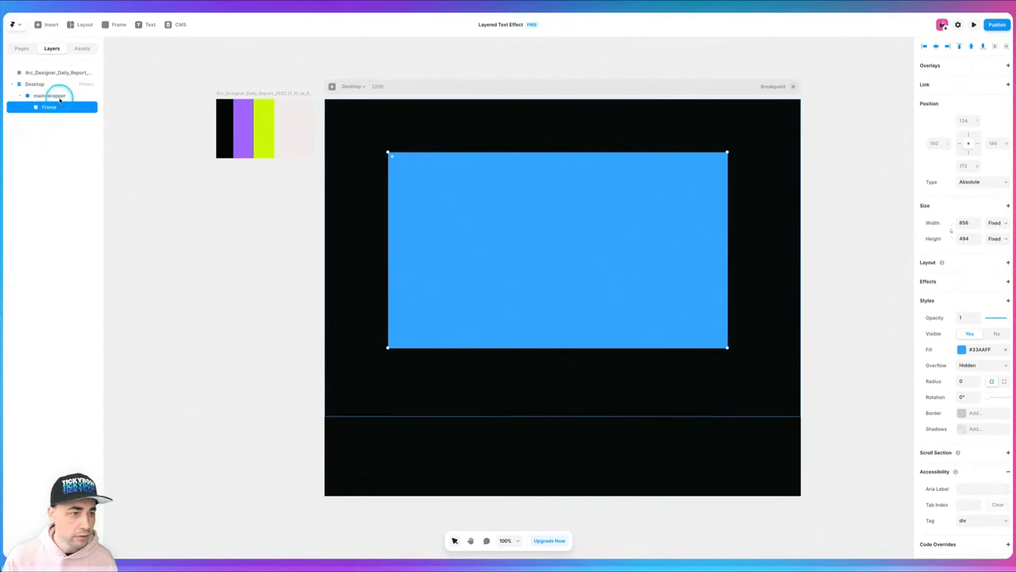
click(49, 96)
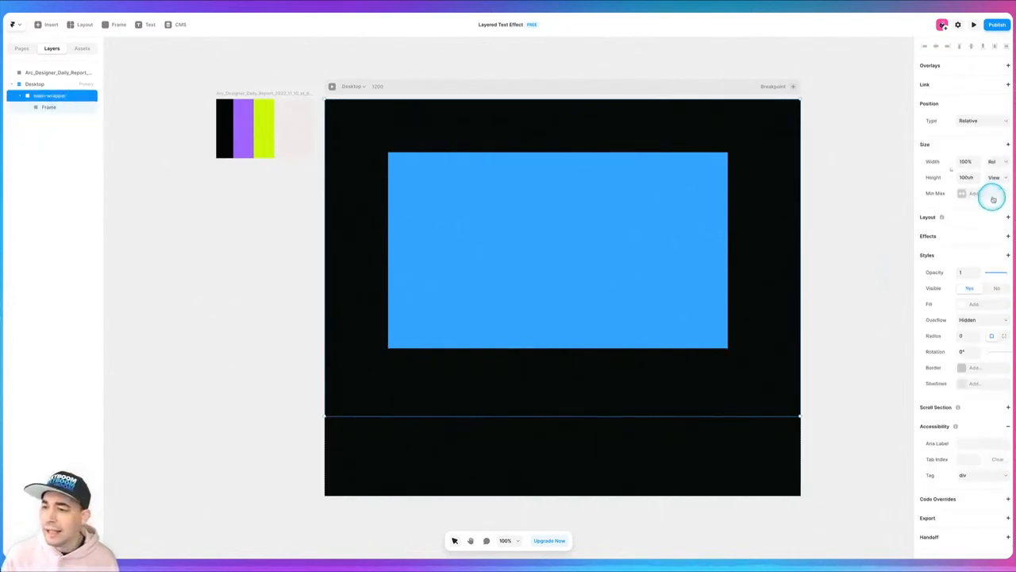
click(1006, 216)
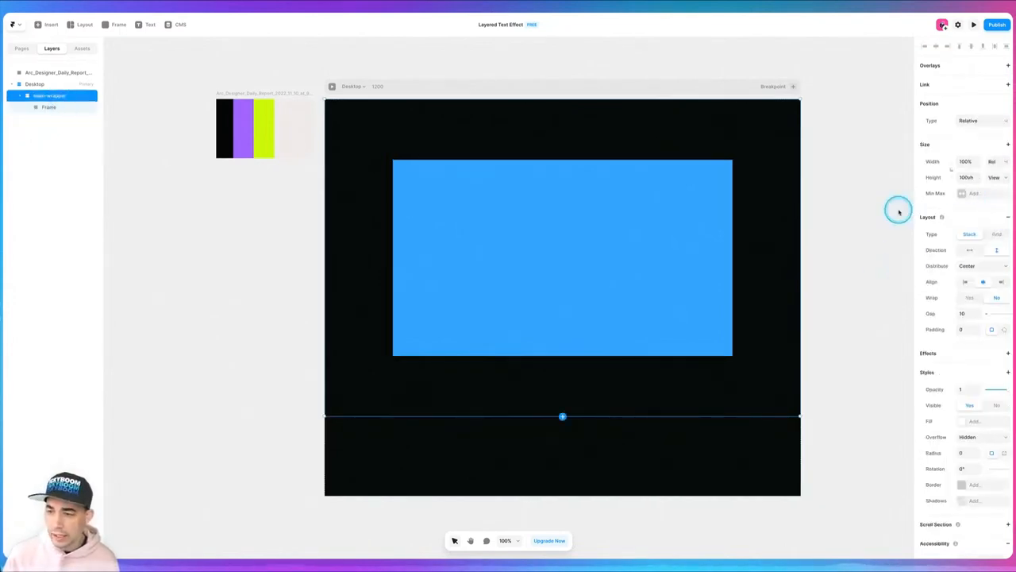
Step: Rename the frame nested in main-wrapper as text-wrapper
click(53, 107)
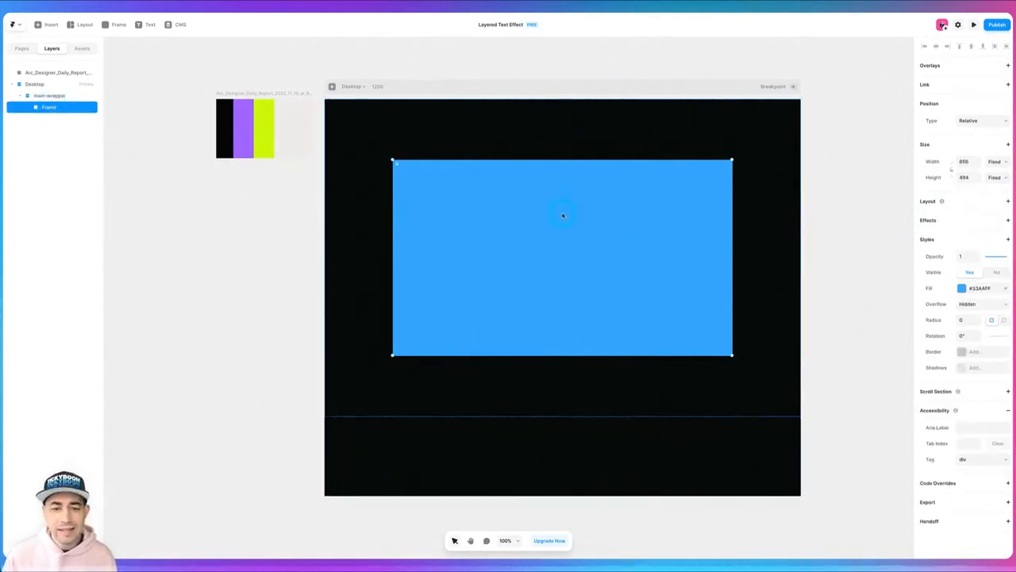
double_click(53, 107)
text(Text)
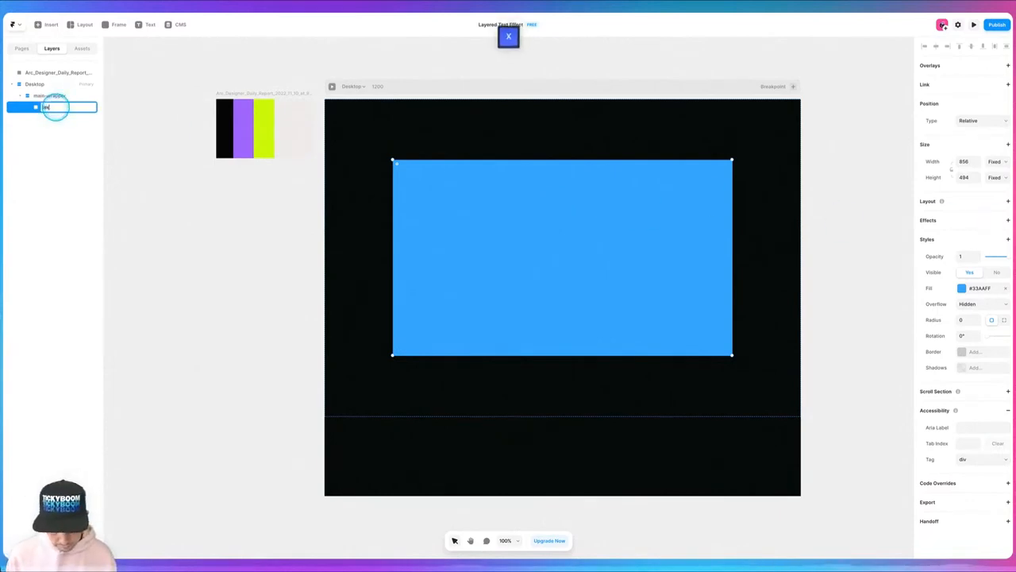
text(-wrapper)
key(Return)
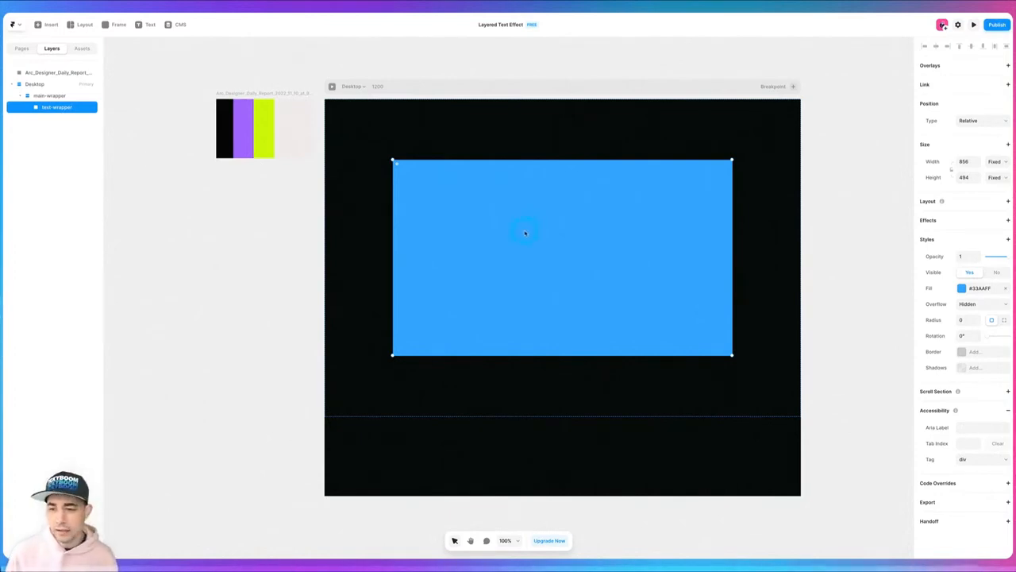
Step: Size text-wrapper to 100% width and 100vh height, and remove its fill
click(966, 162)
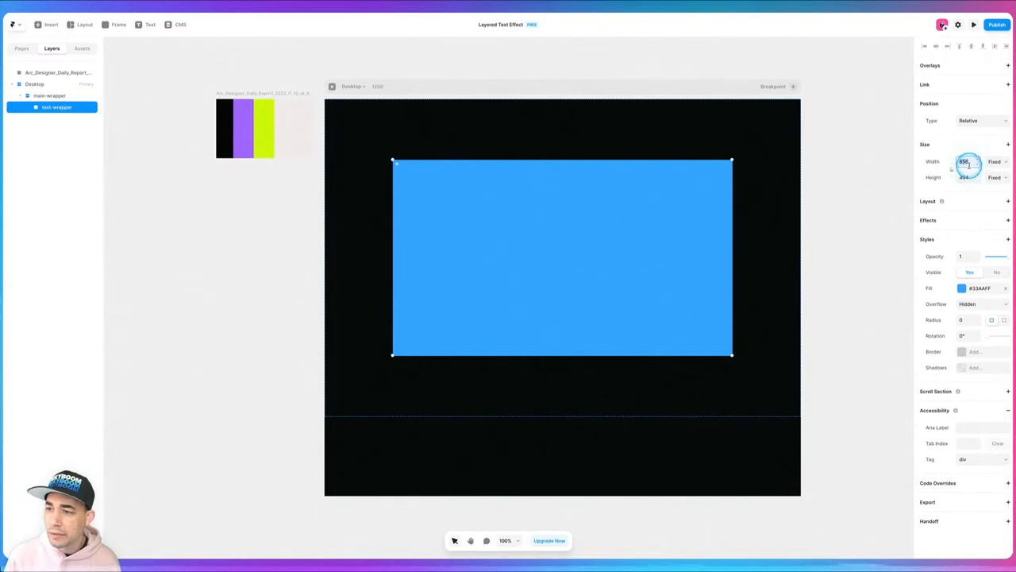
text(100%)
key(Return)
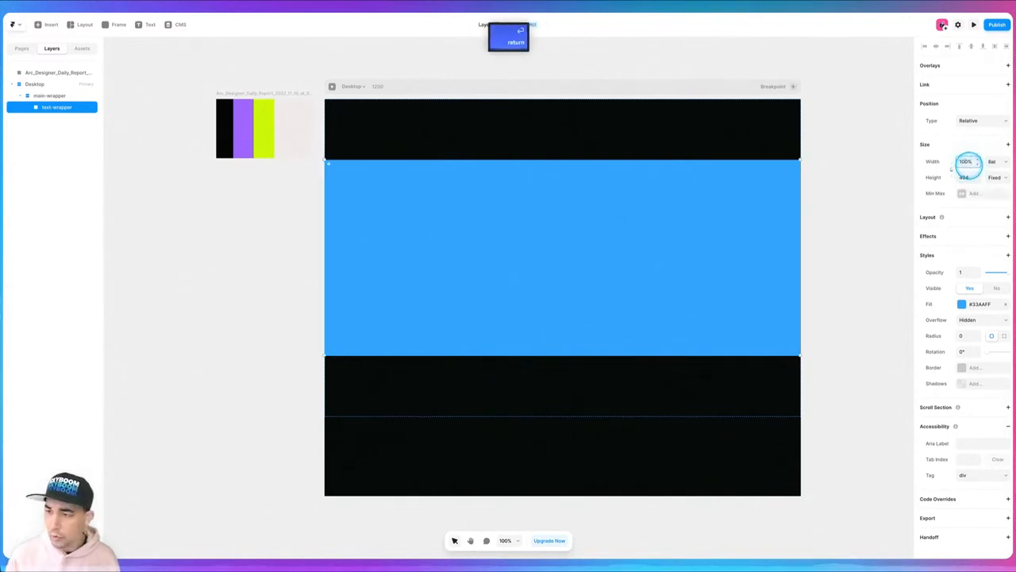
click(967, 177)
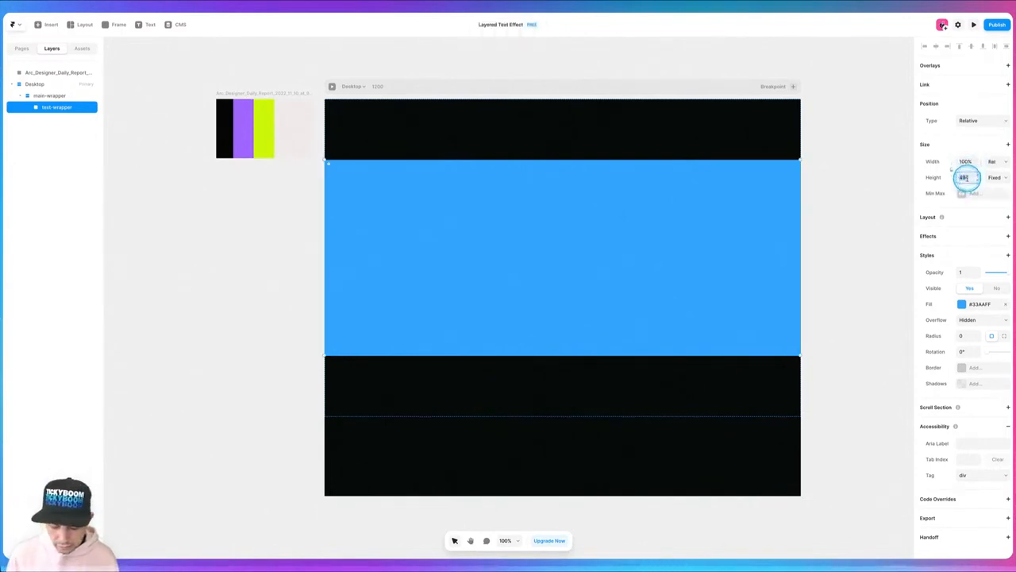
text(100)
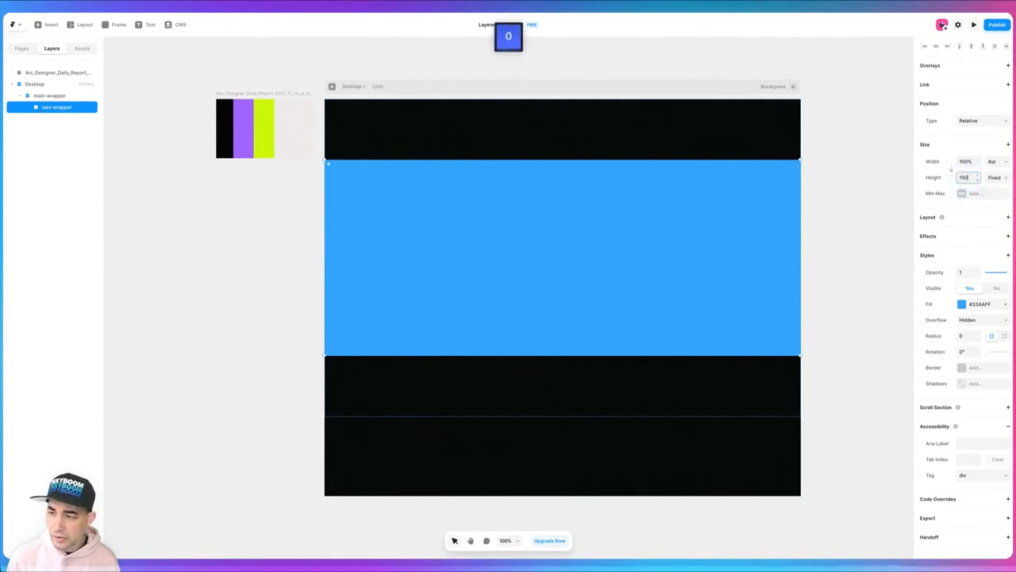
text(vh)
key(Return)
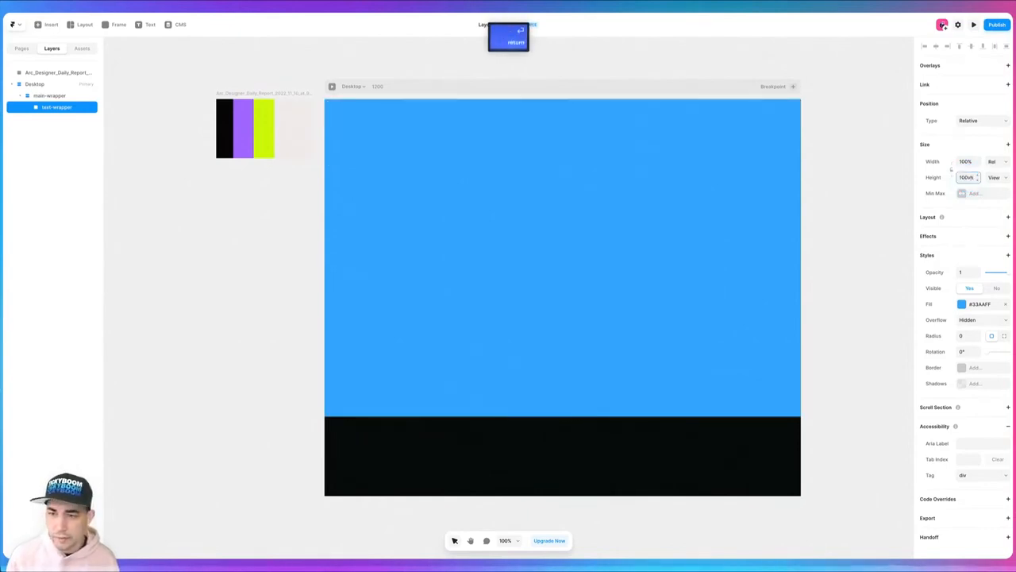
click(1005, 304)
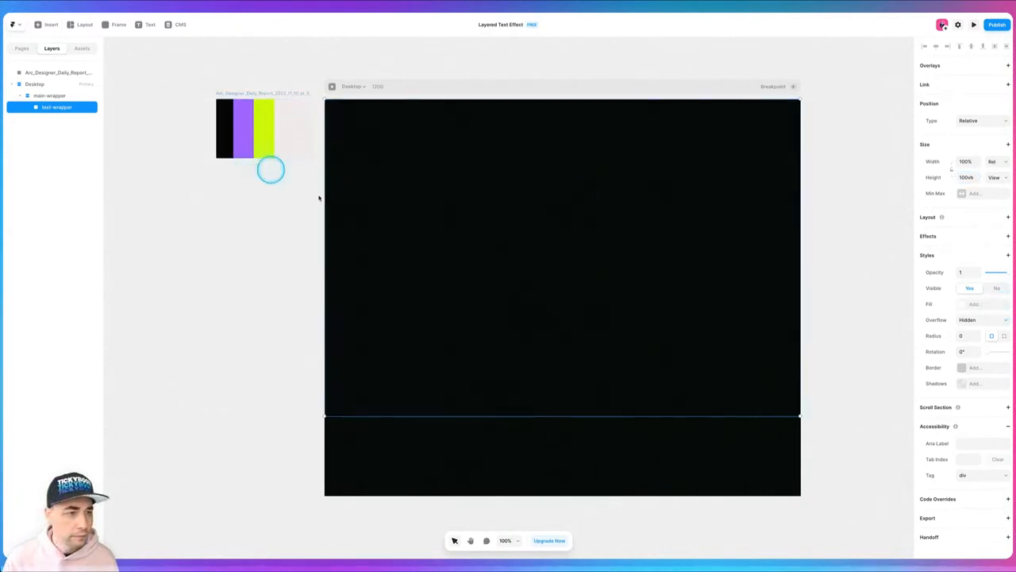
Step: Draw a frame about 503 by 373 px inside text-wrapper and give text-wrapper a horizontal, centred stack layout
key(f)
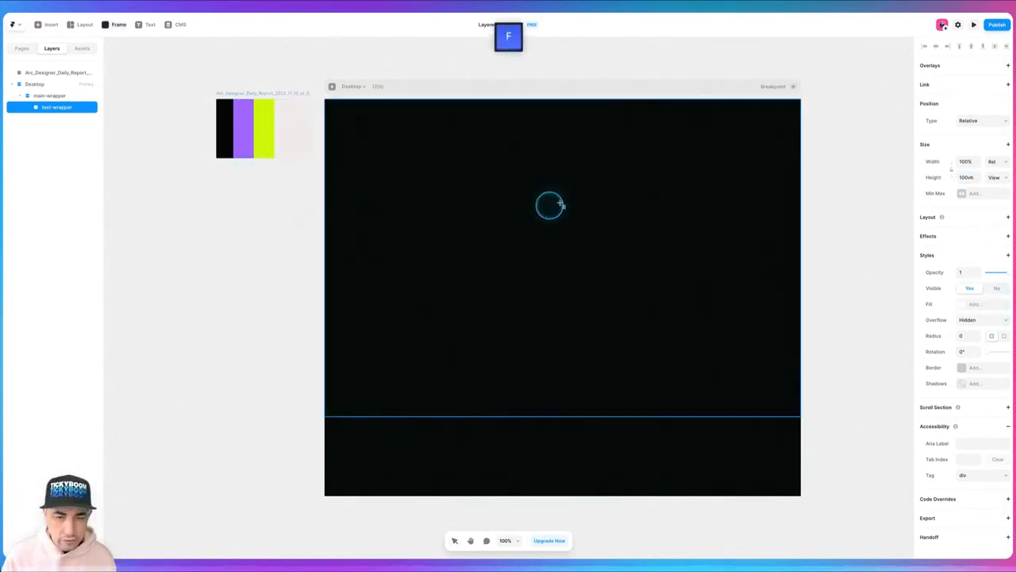
drag(494, 172, 694, 319)
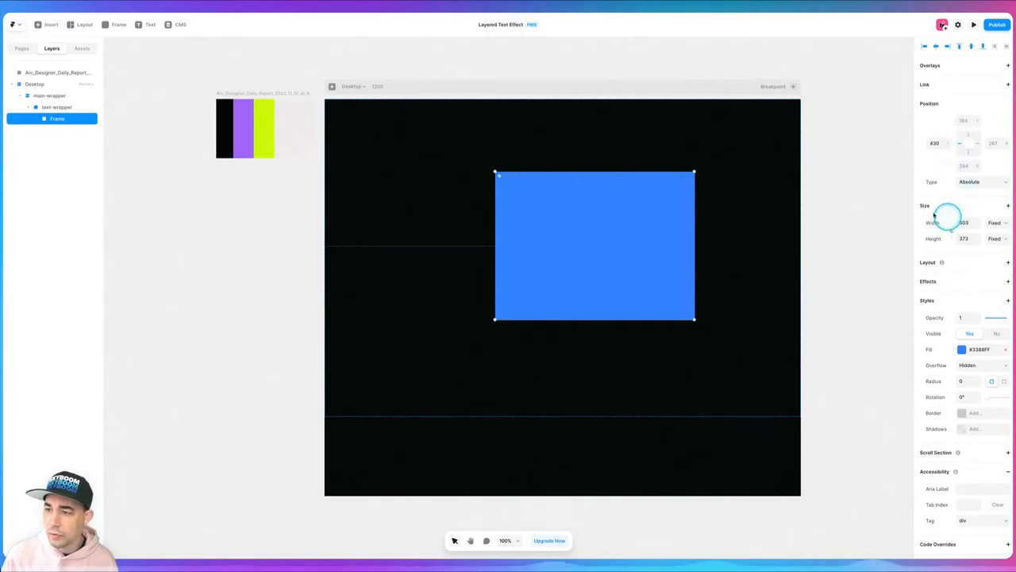
click(57, 107)
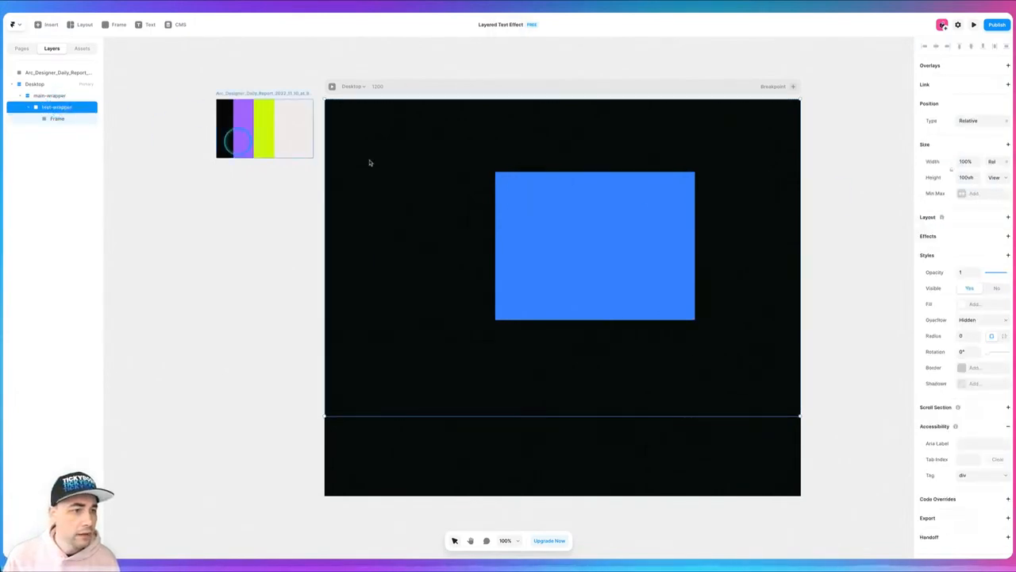
click(1007, 217)
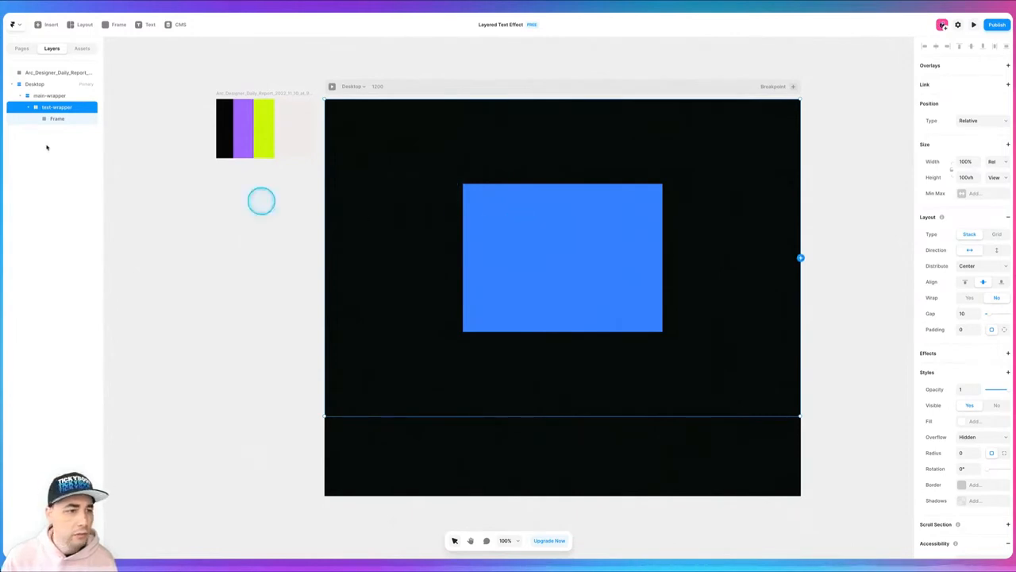
Step: Remove the fill from the frame nested in text-wrapper
click(56, 119)
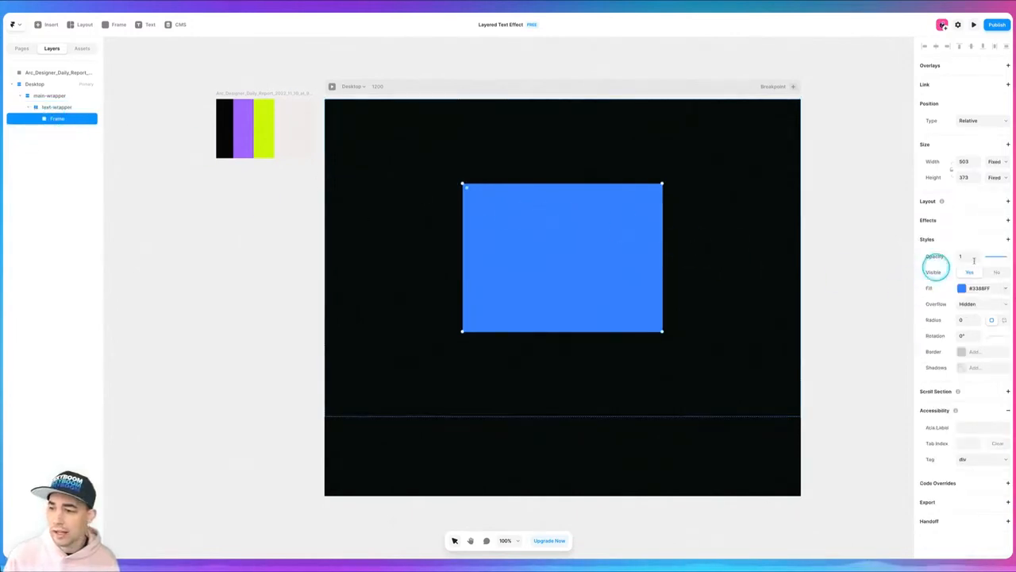
click(965, 162)
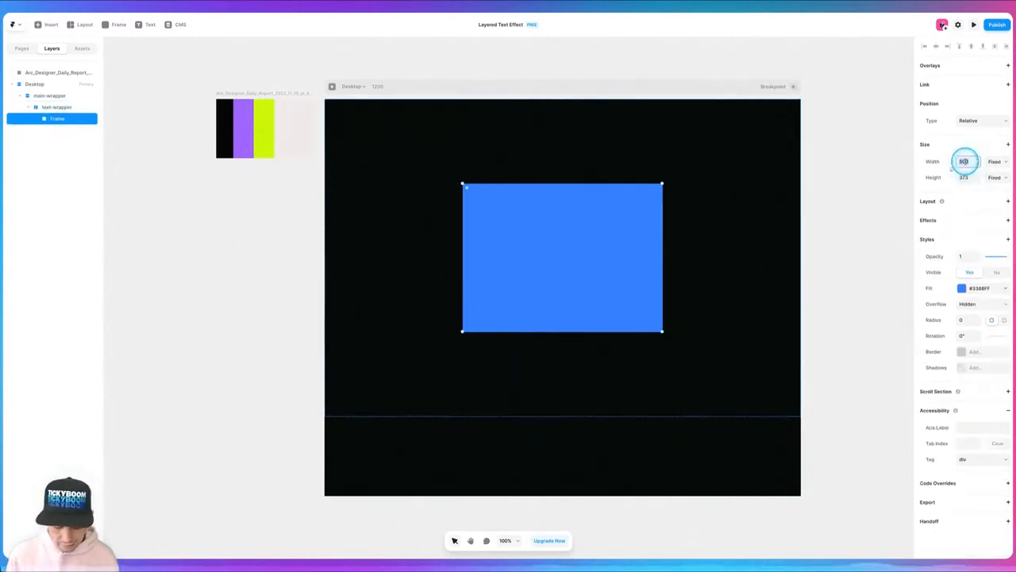
click(1006, 289)
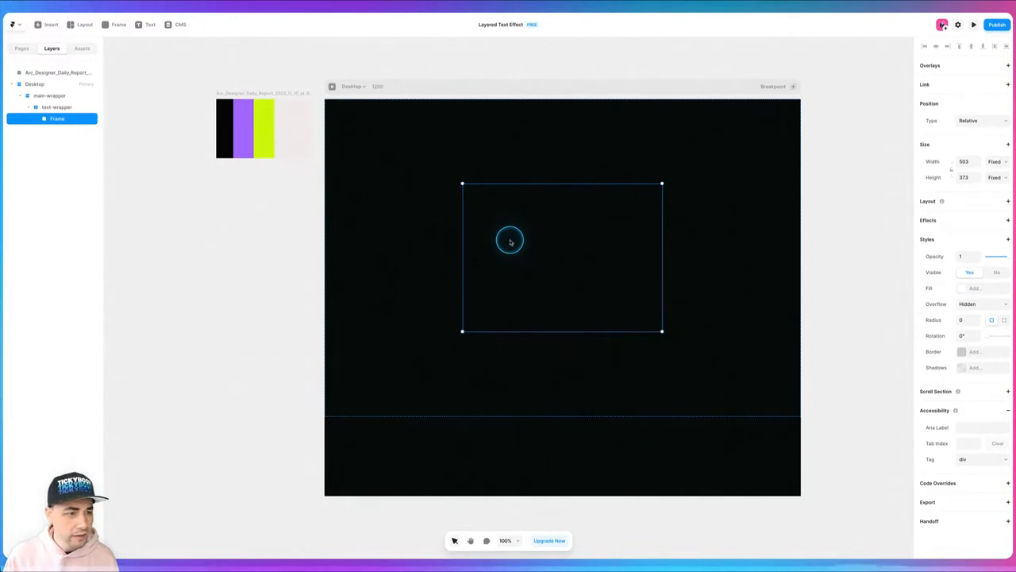
Step: Add a text layer reading "hello" inside the unfilled frame in text-wrapper
key(t)
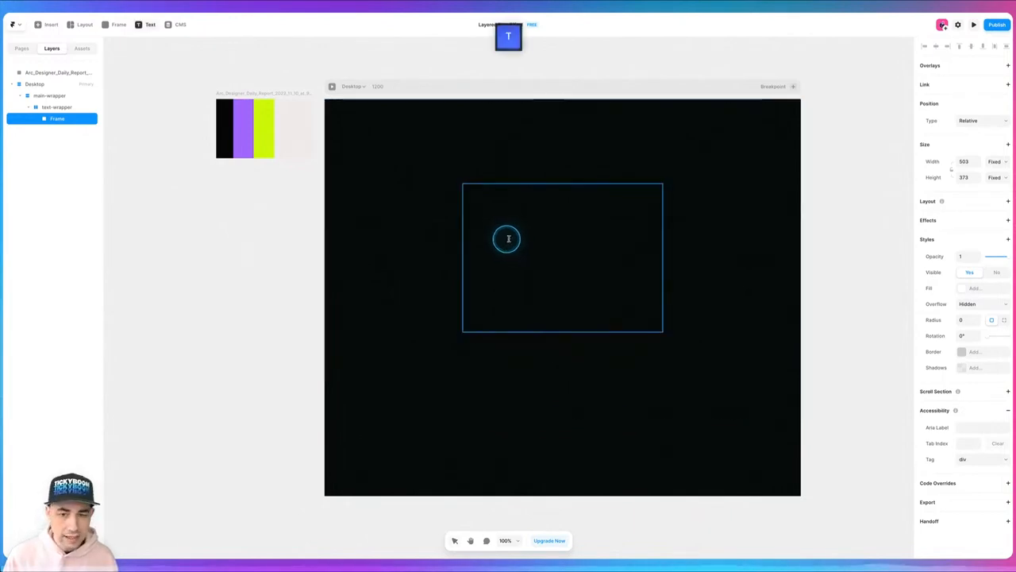
click(512, 238)
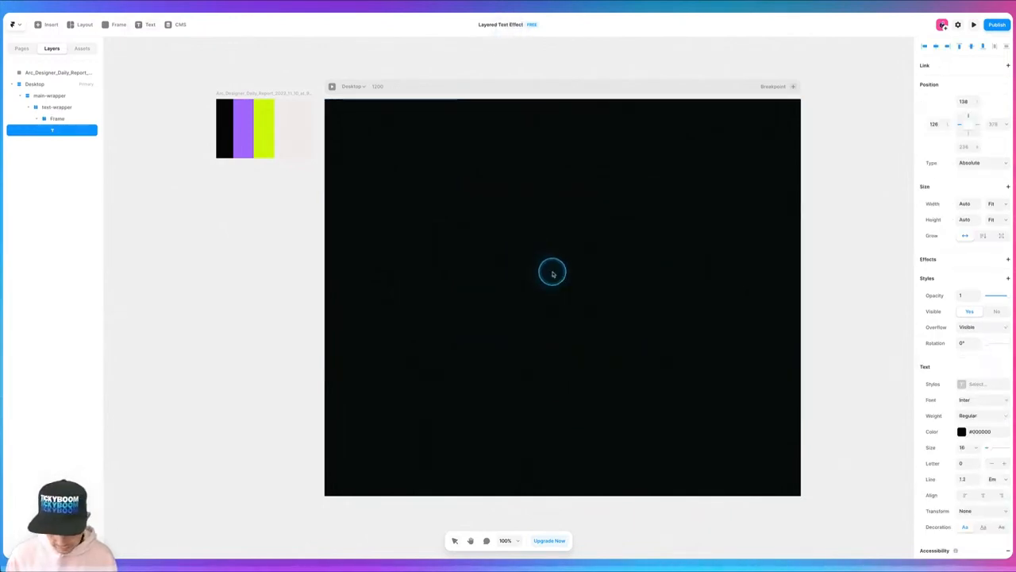
text(hello)
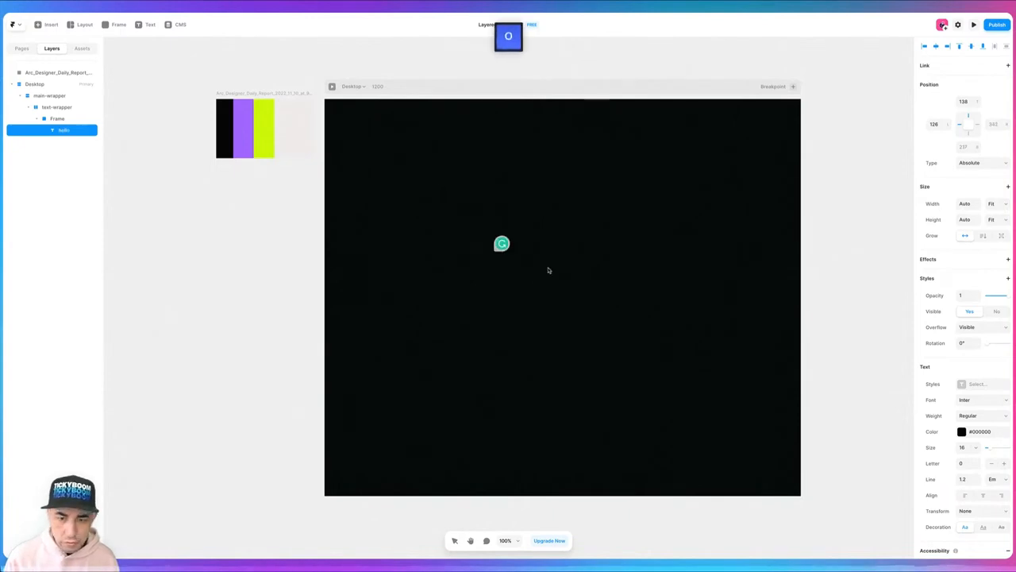
Step: Apply the Title text style to the "hello" text layer
click(63, 133)
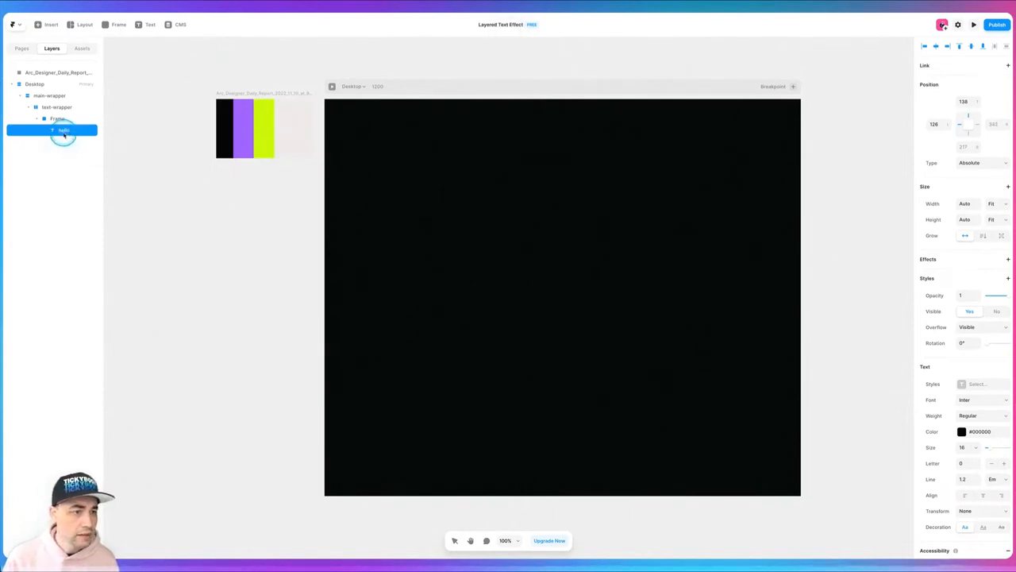
click(965, 385)
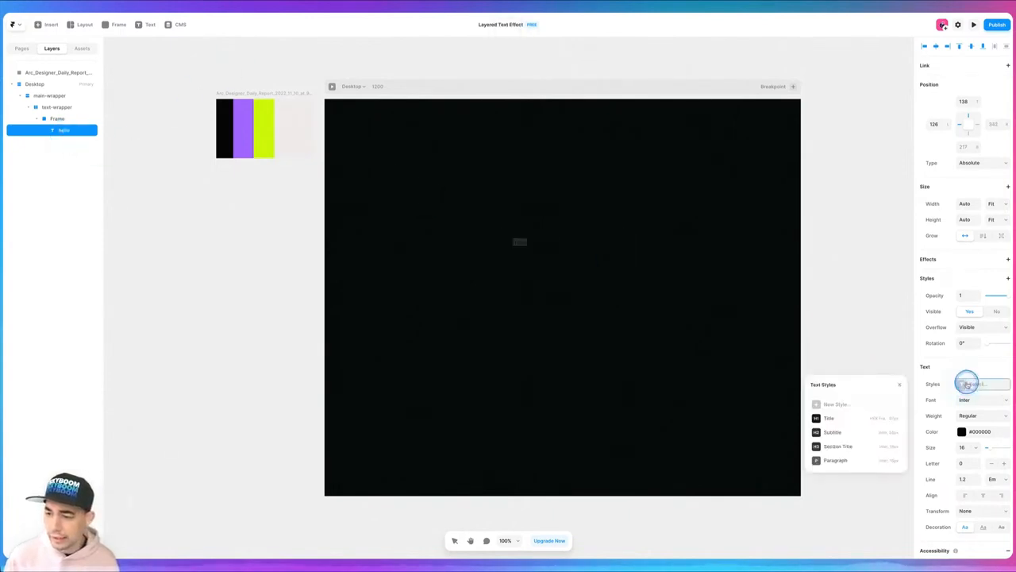
click(833, 418)
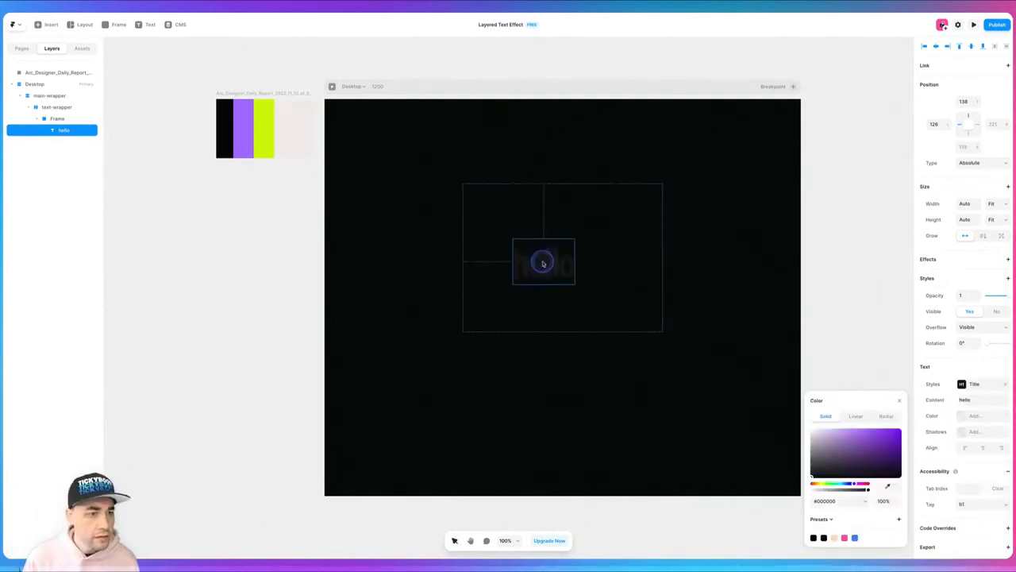
Step: Colour the "hello" text with #E9E8EA, sampled from the palest stripe of the palette image
double_click(542, 261)
click(961, 401)
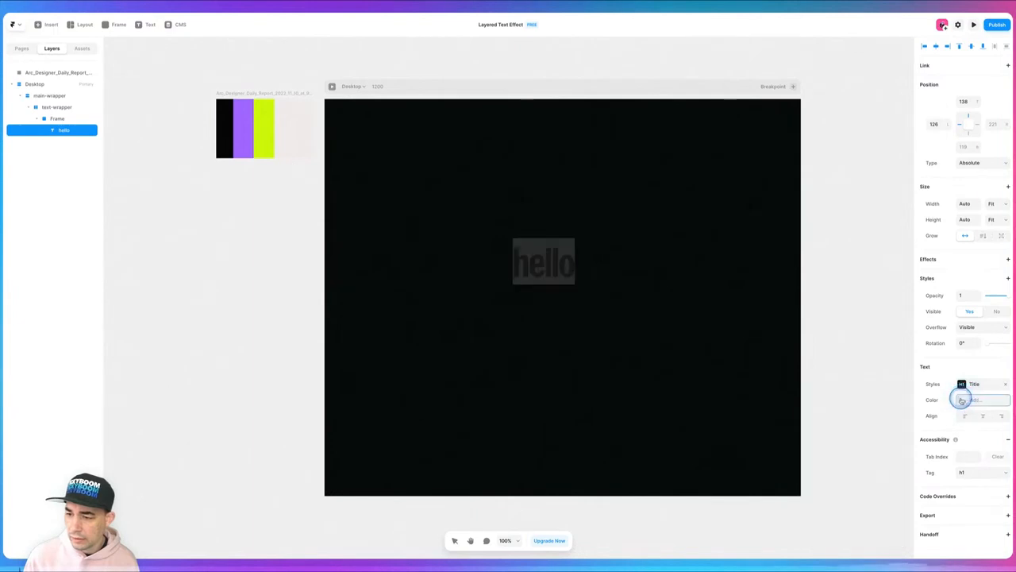
click(962, 402)
click(887, 486)
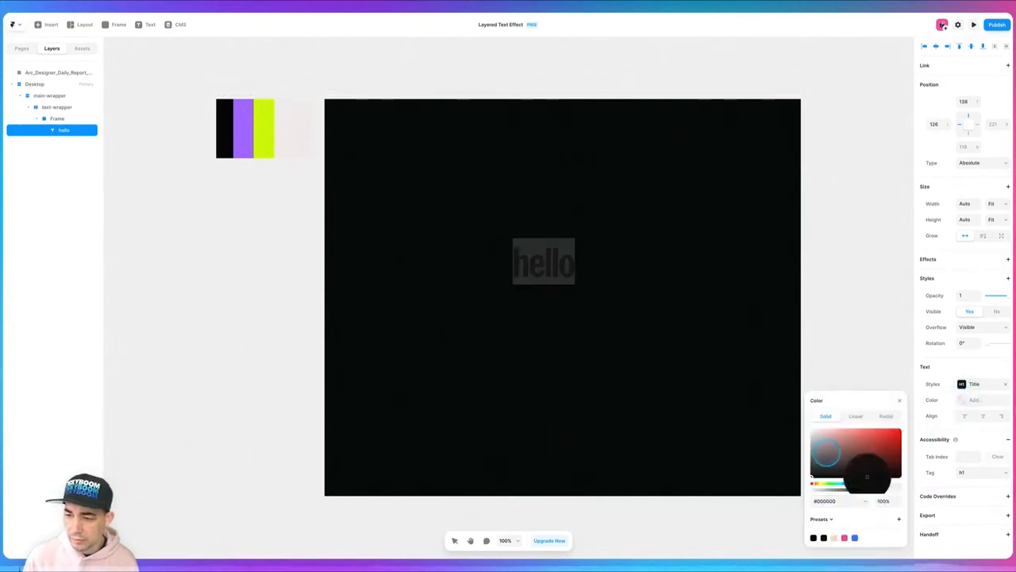
click(301, 115)
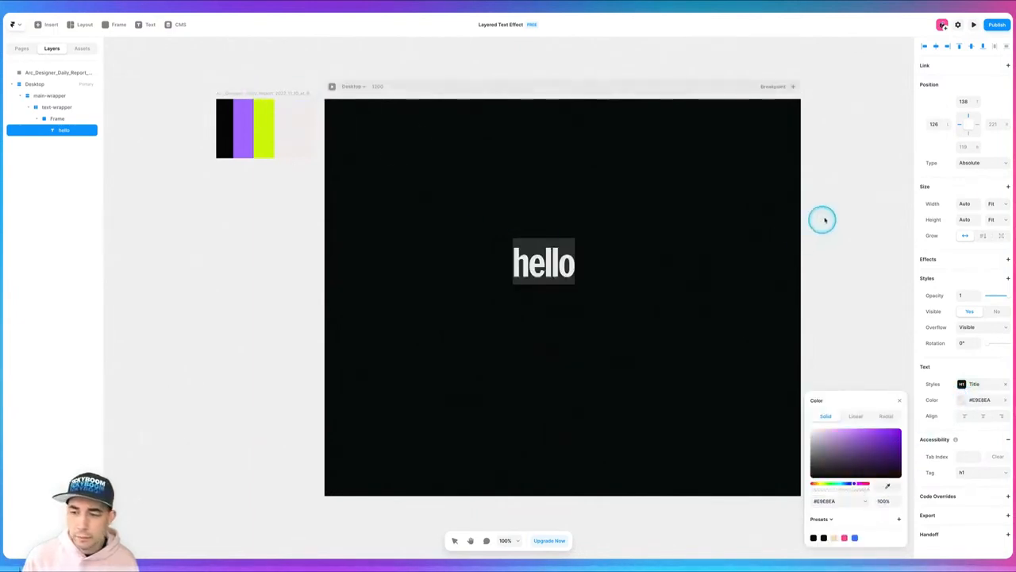
click(840, 280)
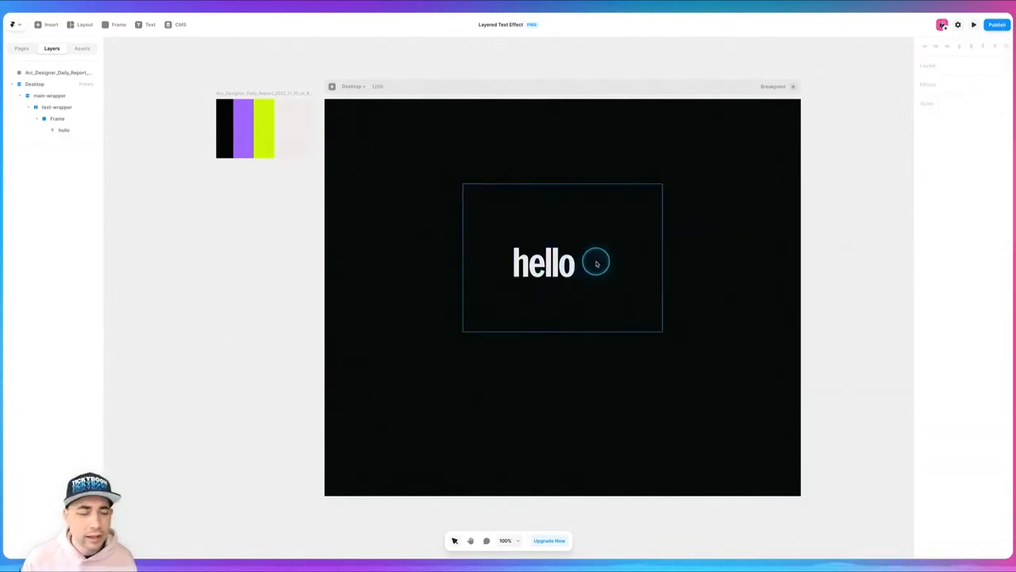
Step: Rename the frame holding the "hello" text as text-holder and give it a horizontal, centred stack layout
click(55, 118)
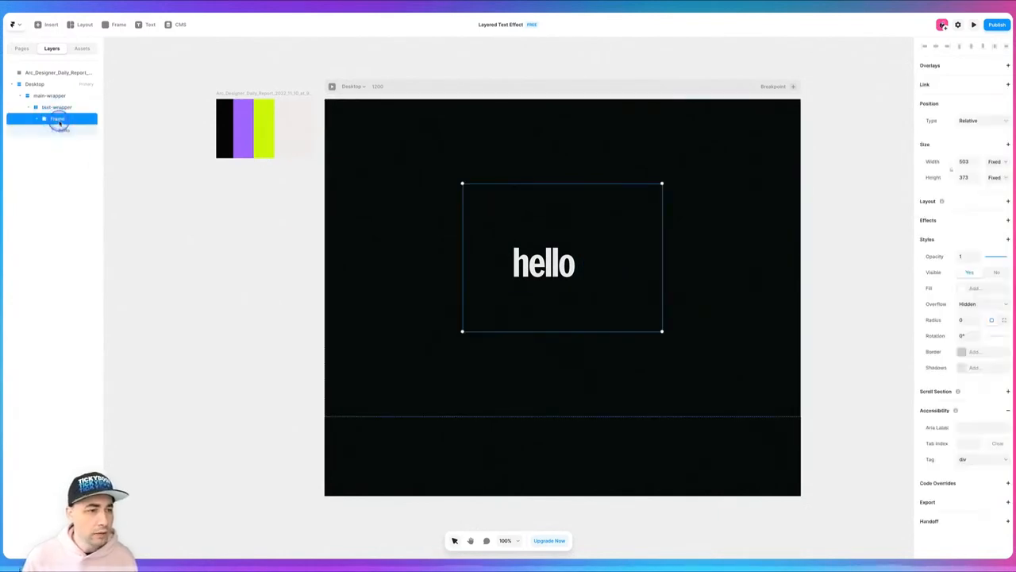
double_click(57, 118)
text(tex)
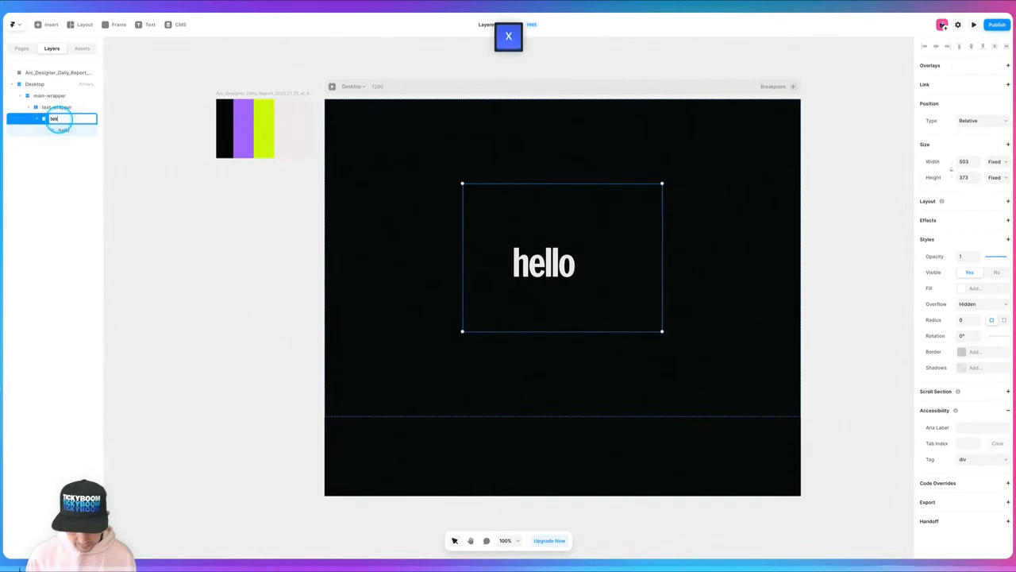
text(t-holder)
key(Return)
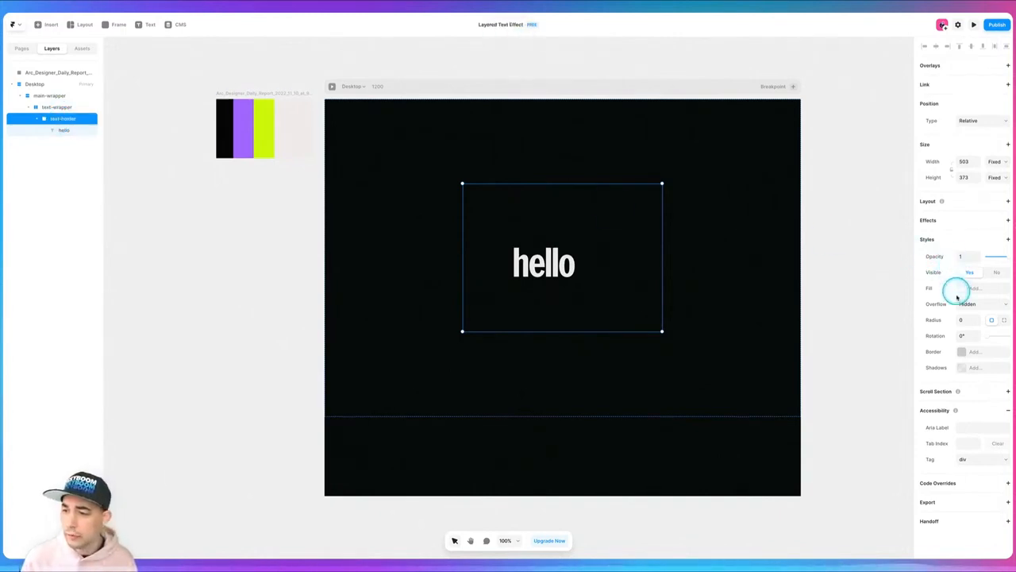
click(1007, 202)
click(970, 237)
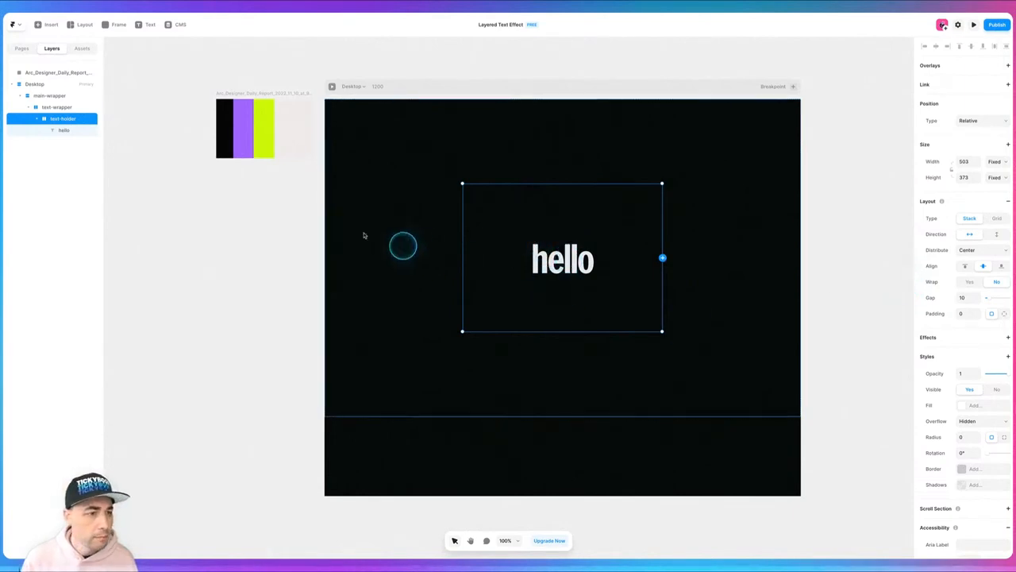
Step: Edit the Title text style of the "hello" layer to size 200 with the Uppercase transform
click(63, 129)
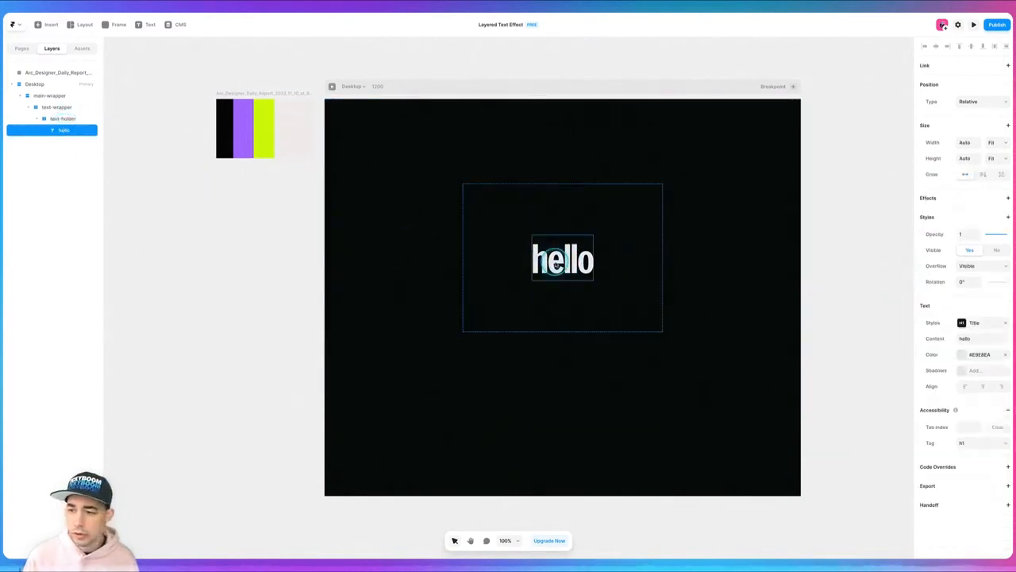
click(975, 322)
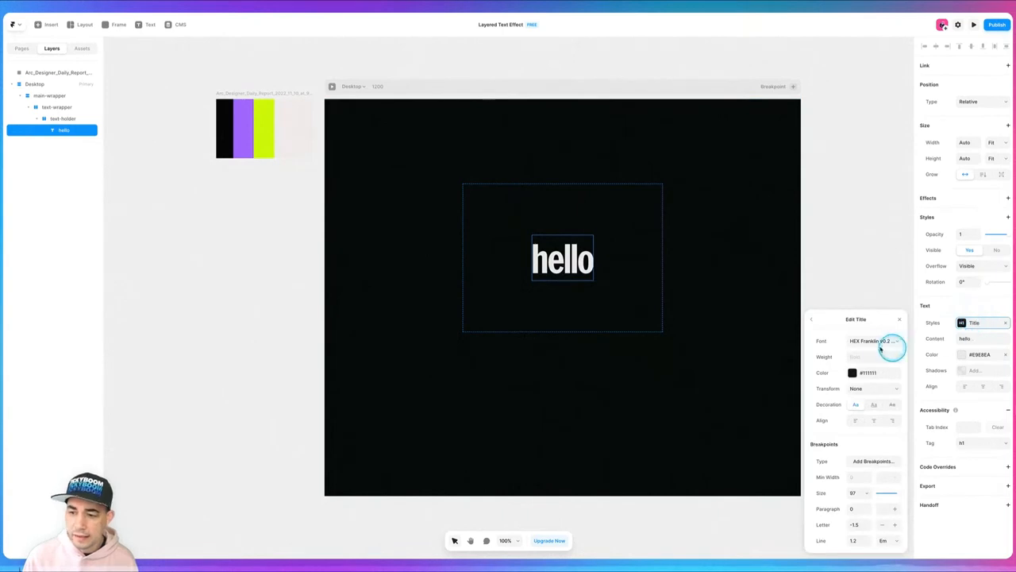
click(850, 493)
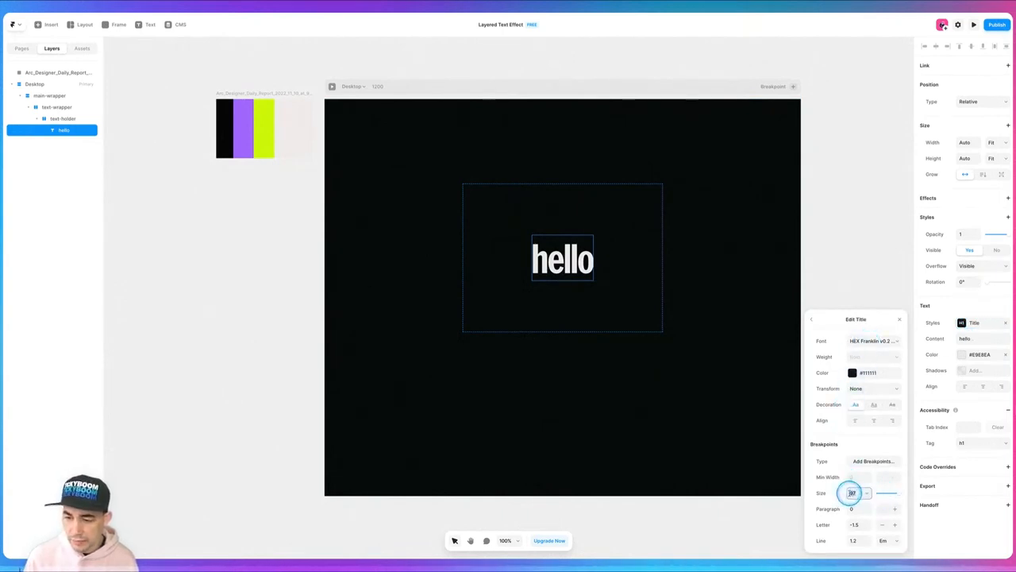
text(200)
key(Tab)
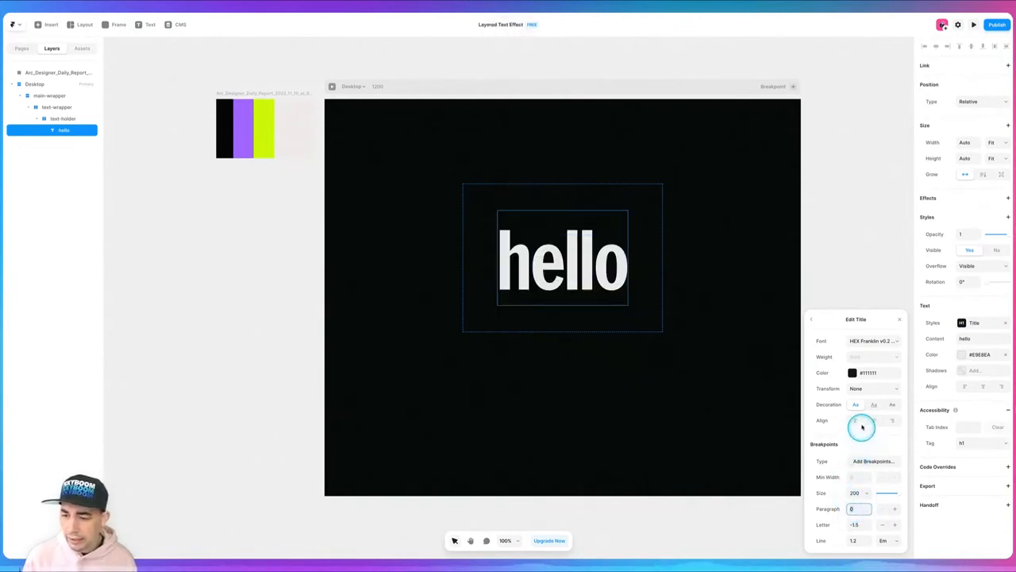
click(853, 384)
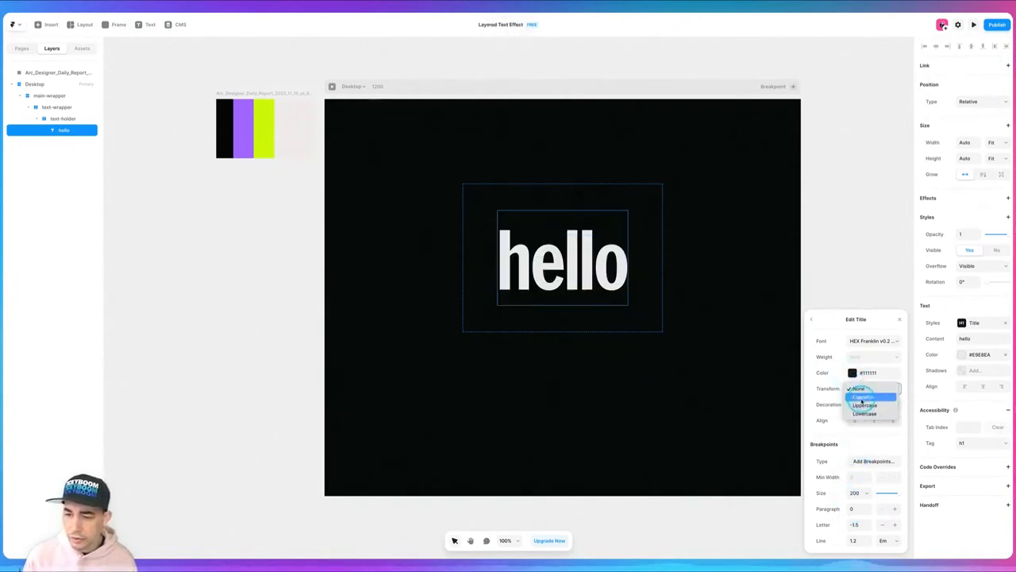
click(862, 405)
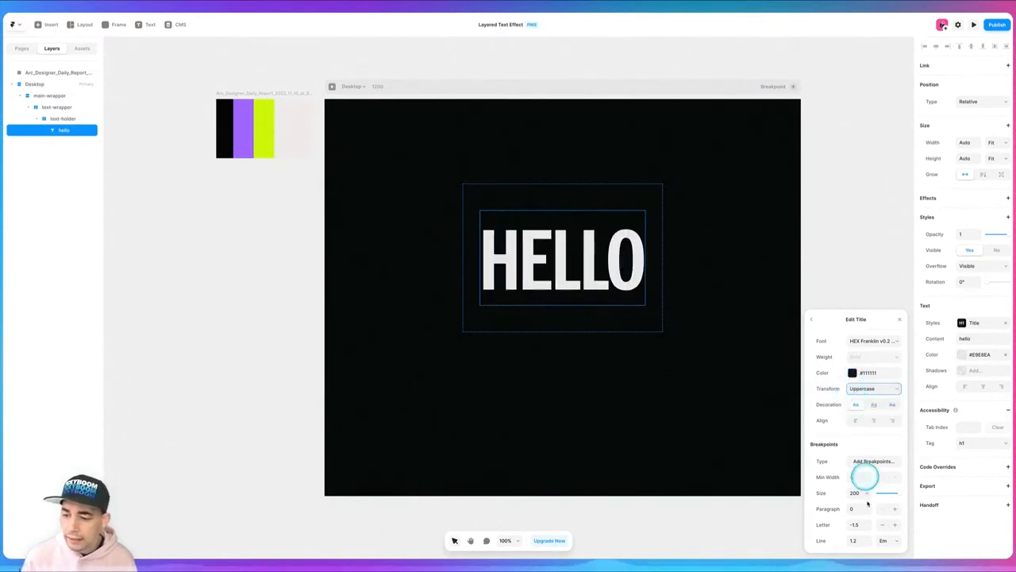
Step: Reduce the Title style's line height to 0.8 em so the text box fits tightly around the letters
click(857, 543)
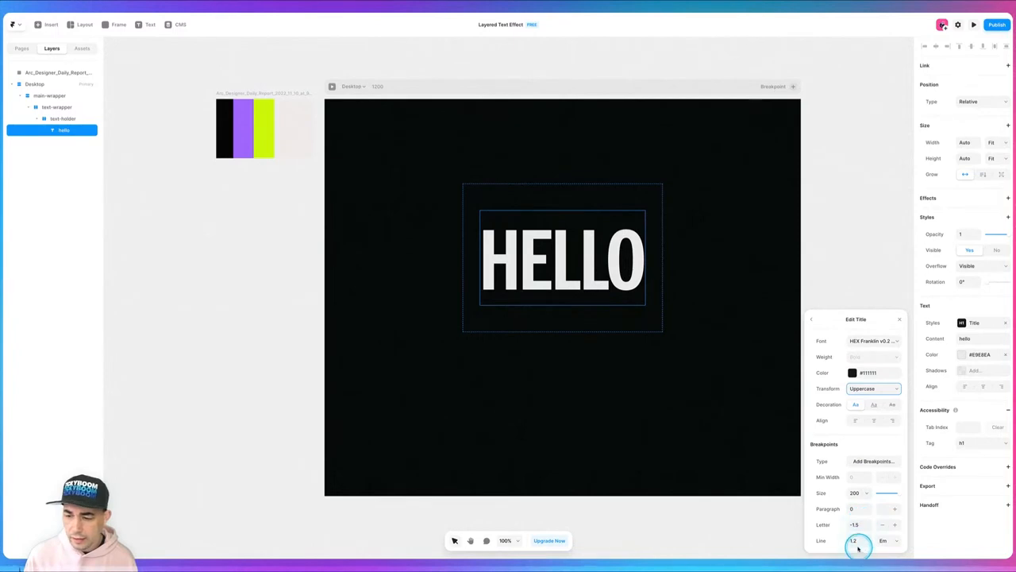
click(856, 542)
text(1)
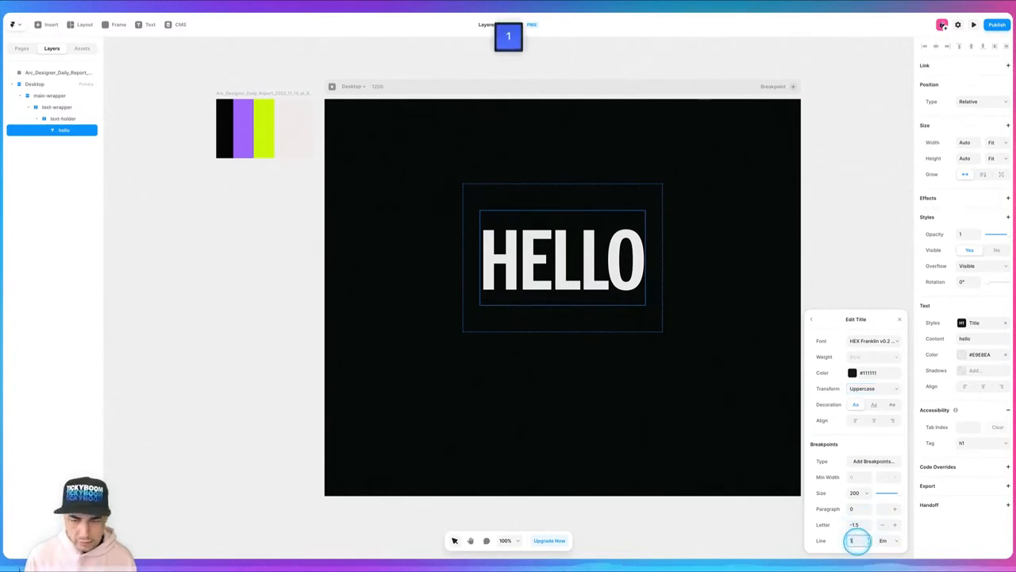
key(Tab)
click(851, 540)
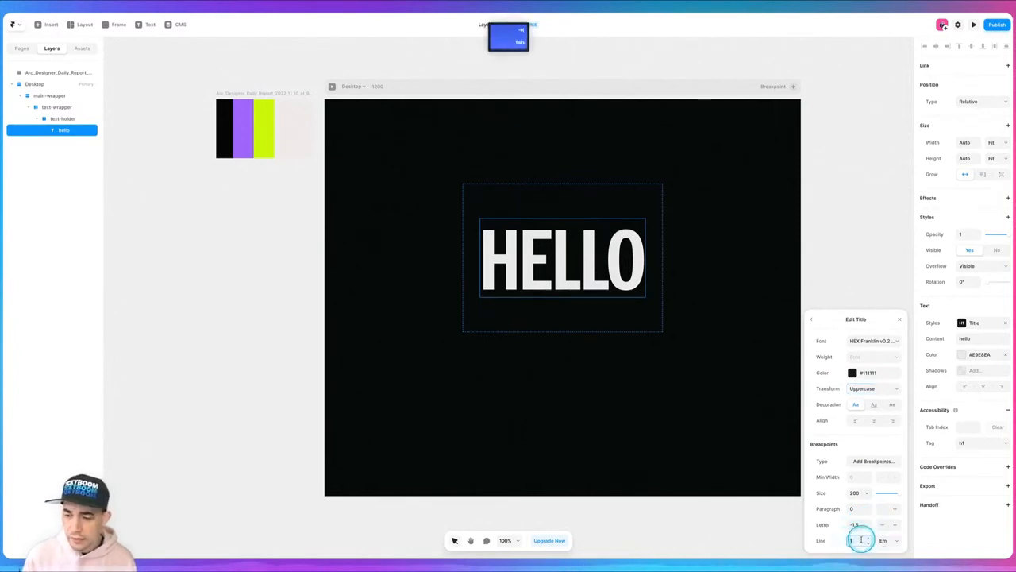
key(Down)
key(Down)
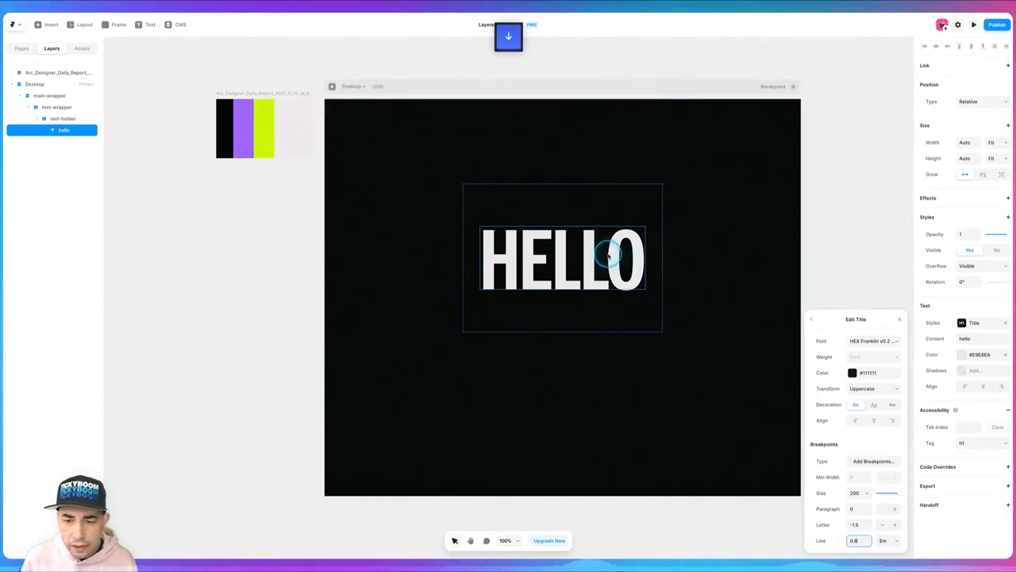
key(Up)
key(Down)
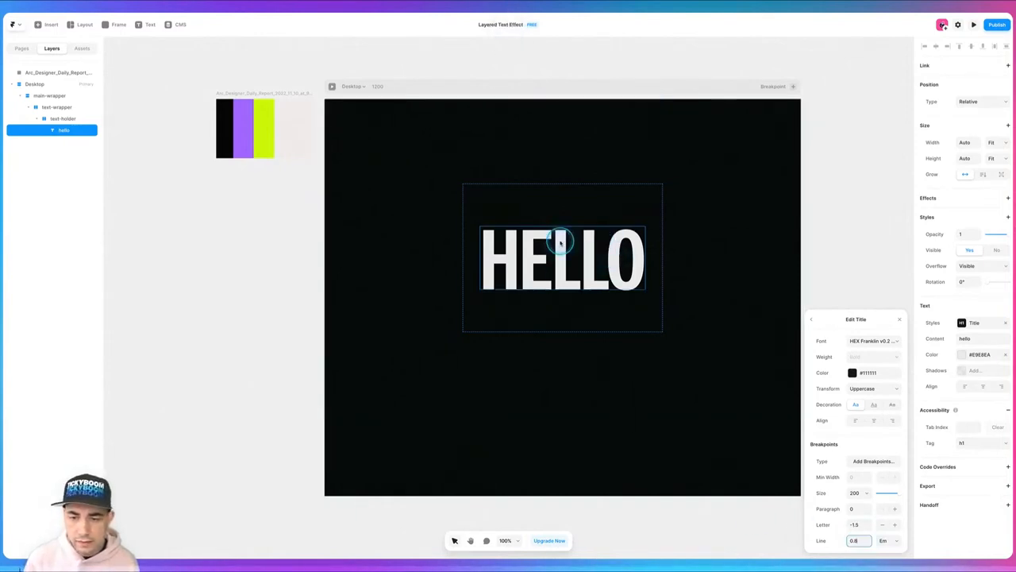
Step: Increase the Title style's font size to 220
click(857, 492)
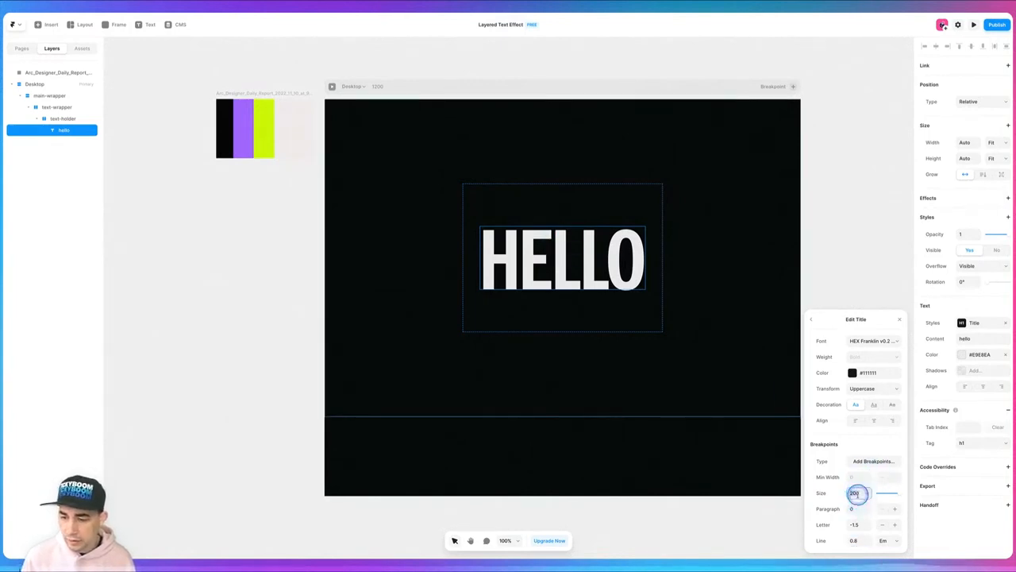
text(220)
key(Tab)
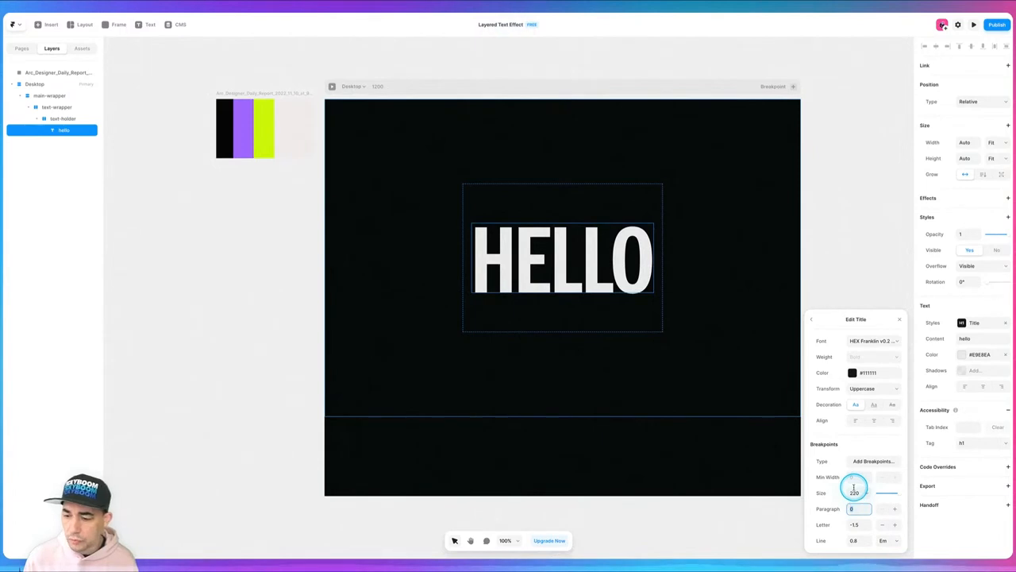
Step: Set both the width and the height of text-holder to Fit Content
click(68, 119)
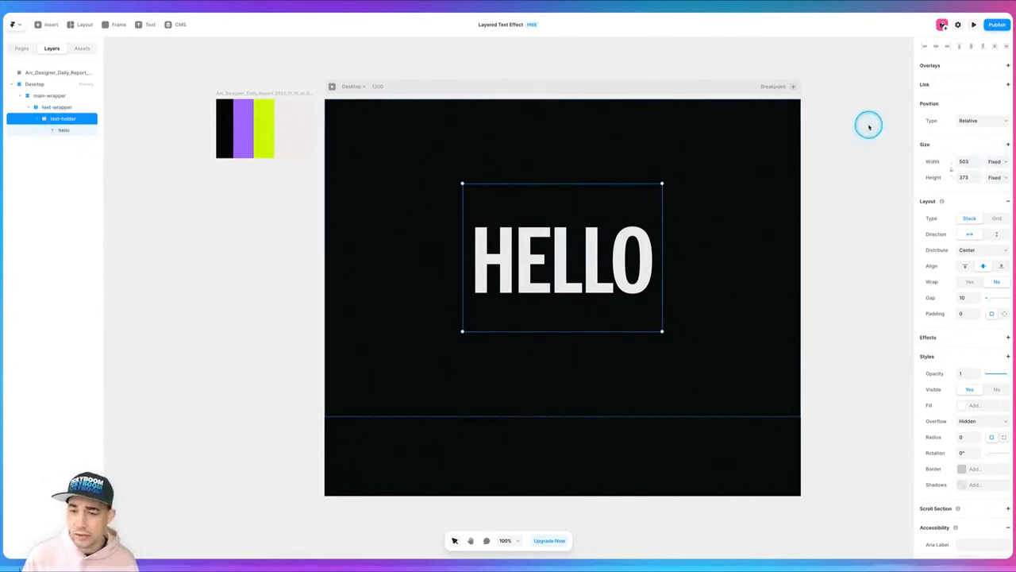
click(999, 162)
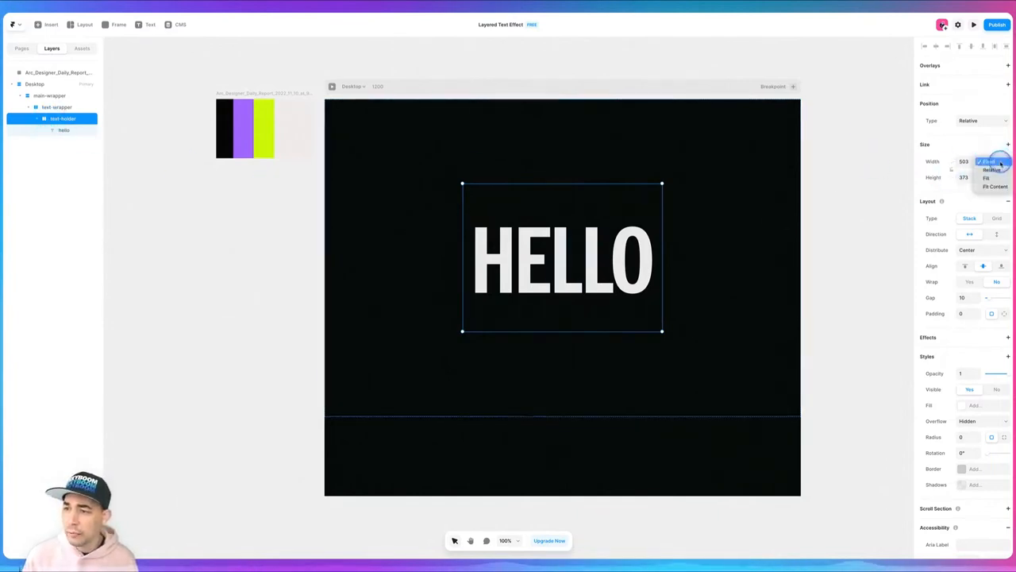
click(986, 189)
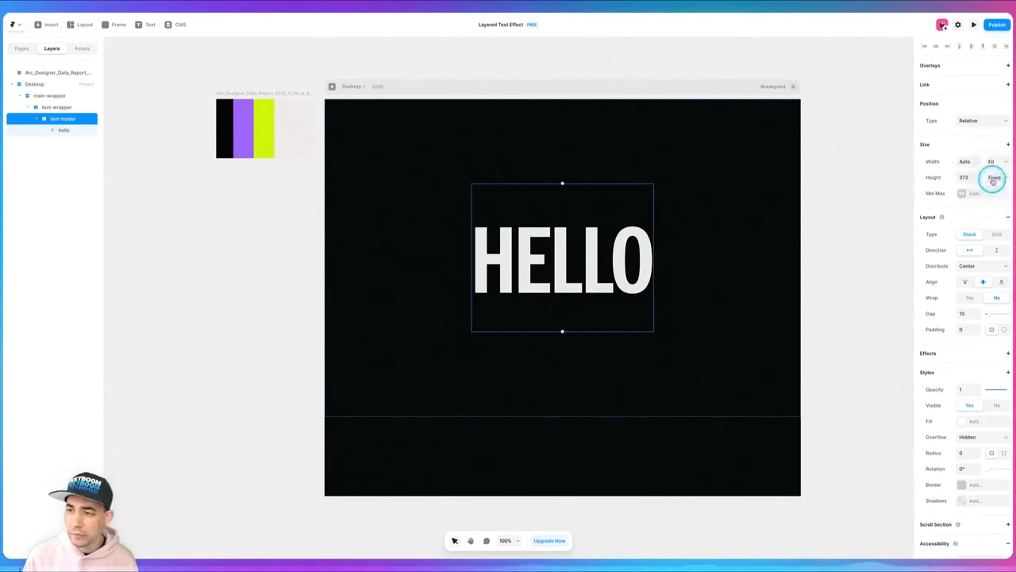
click(992, 177)
click(994, 202)
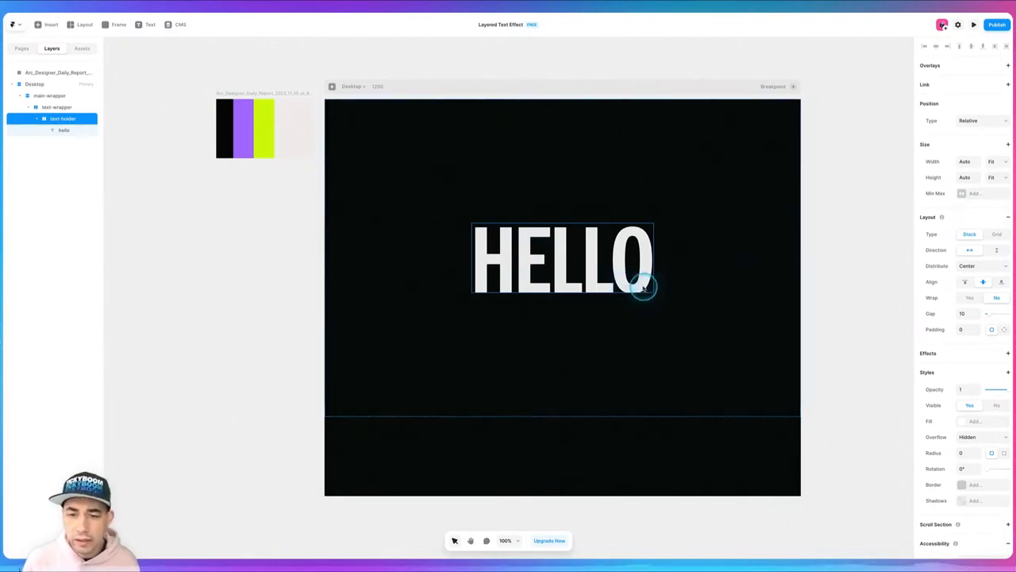
Step: Set the stack gap of text-holder to 0
click(962, 312)
text(0)
key(Tab)
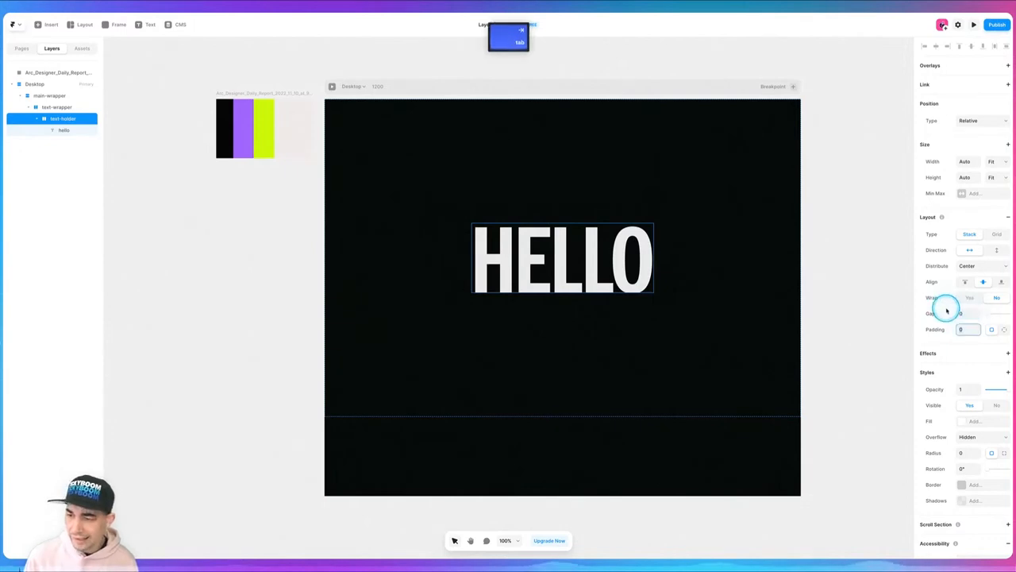
Step: Switch text-holder to individual padding per side and set its bottom padding to 10
click(1004, 331)
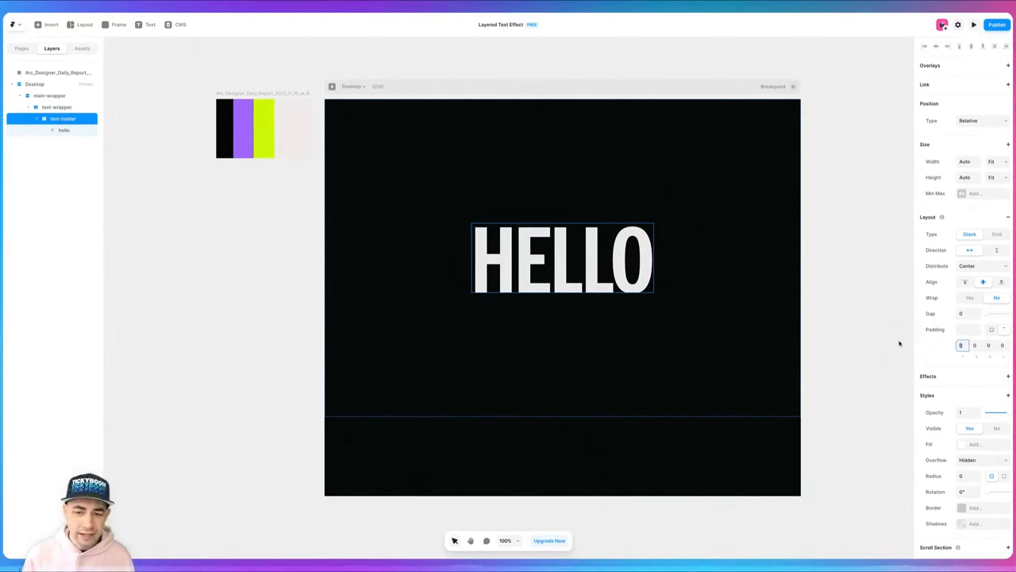
click(957, 341)
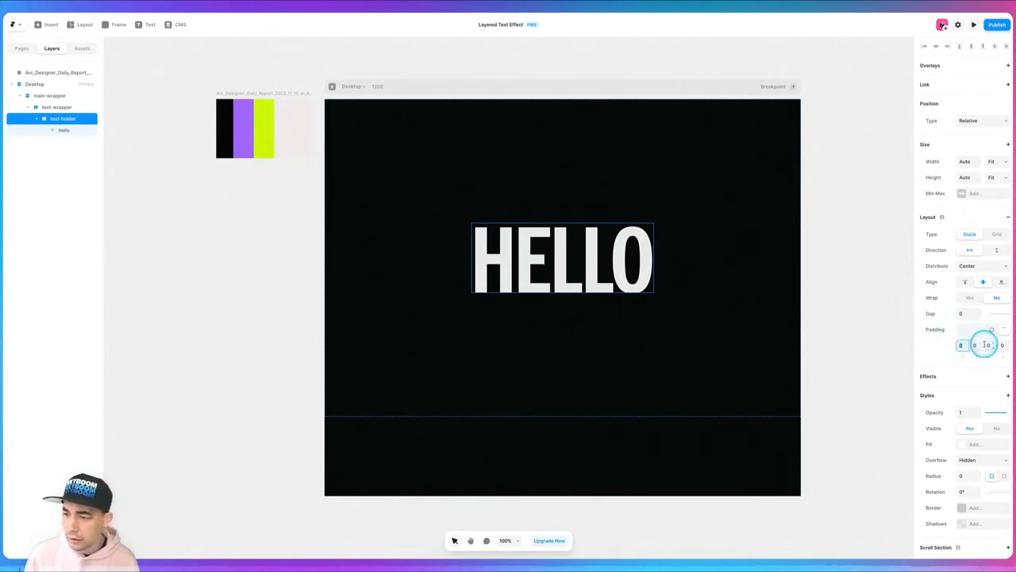
click(985, 344)
key(Up)
key(Up)
key(Up)
key(Up)
key(Up)
key(Up)
key(Up)
key(Up)
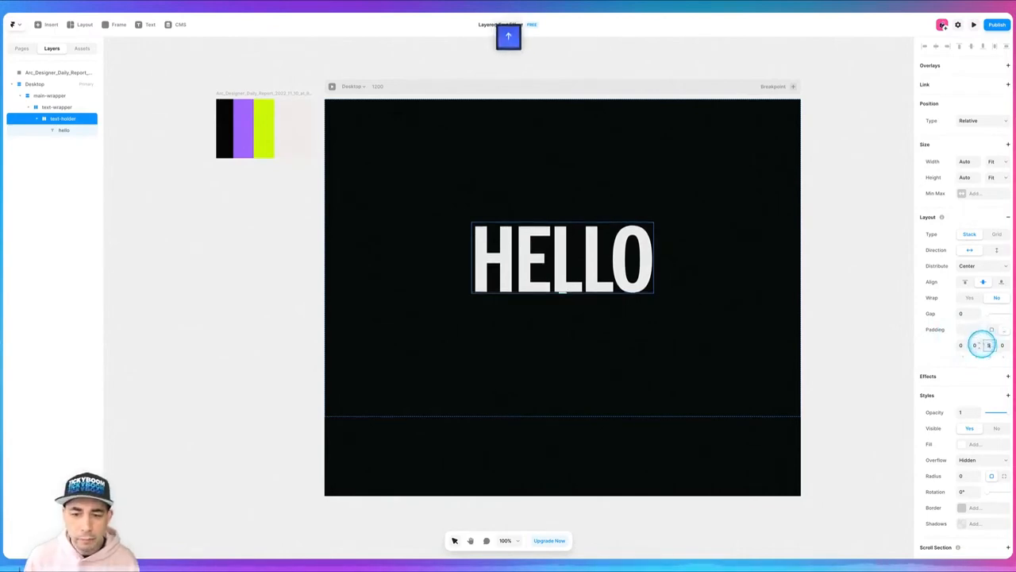
key(Up)
key(Up)
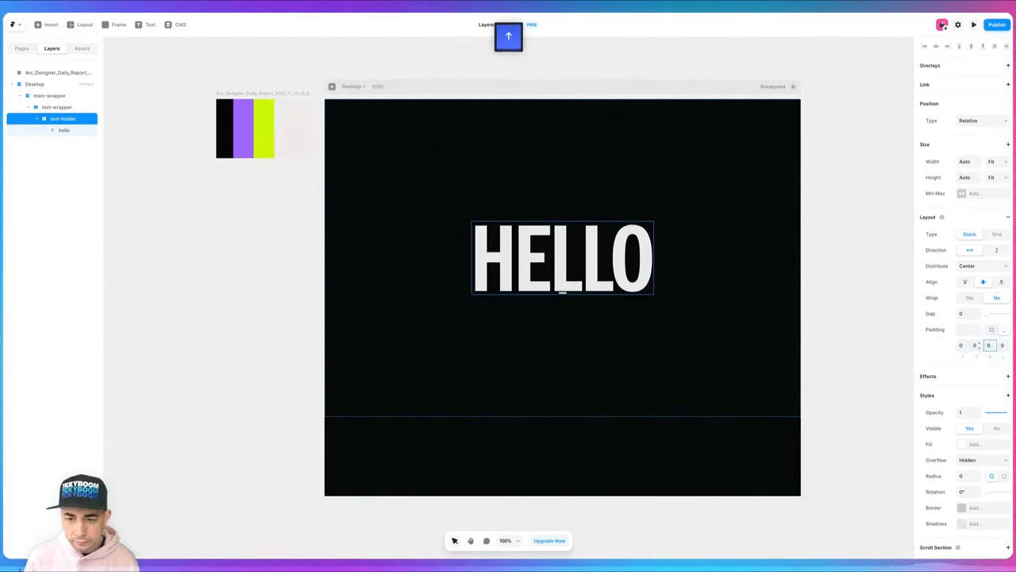
key(Up)
key(Up)
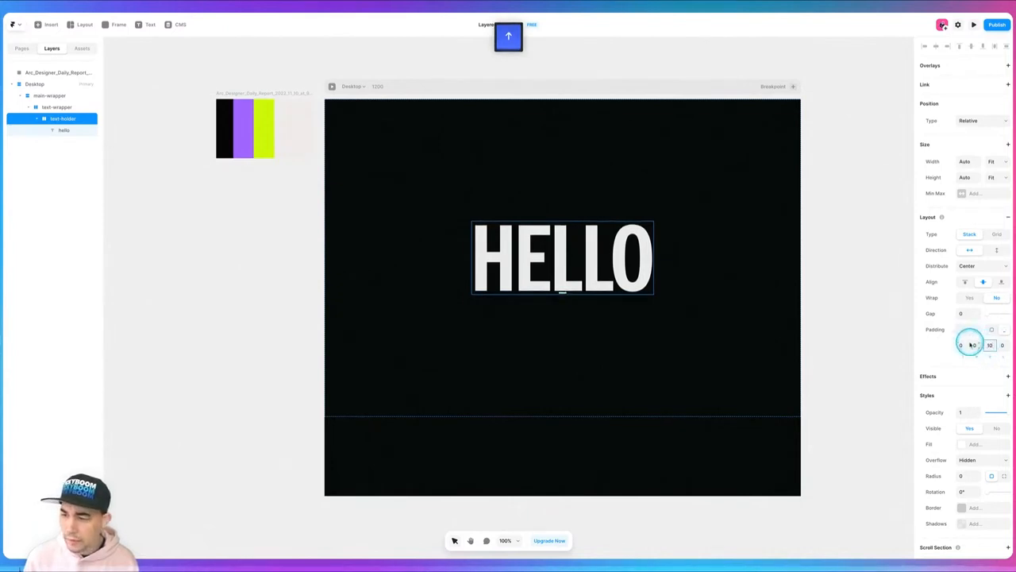
Step: Set the right padding of text-holder to 3
key(Up)
key(Up)
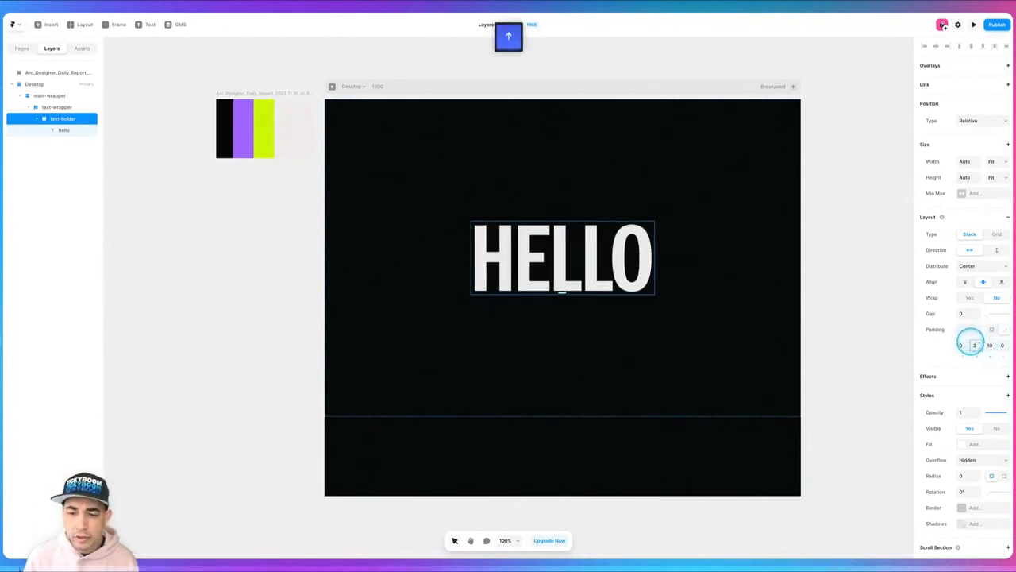
key(Up)
key(Down)
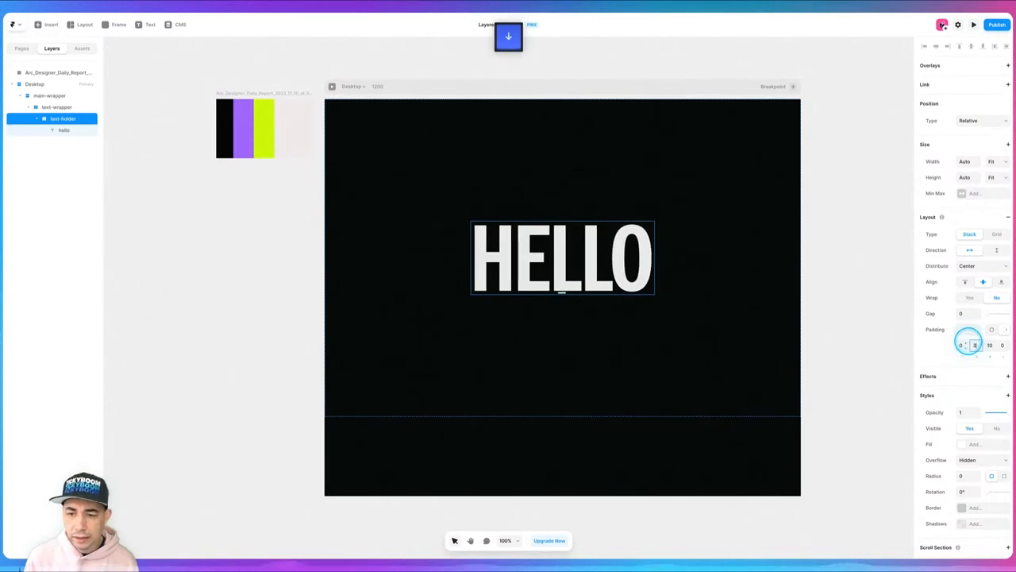
Step: Set the left padding of text-holder to 1 and its right padding to 4
click(1003, 345)
key(Up)
key(Up)
key(Up)
key(Down)
key(Down)
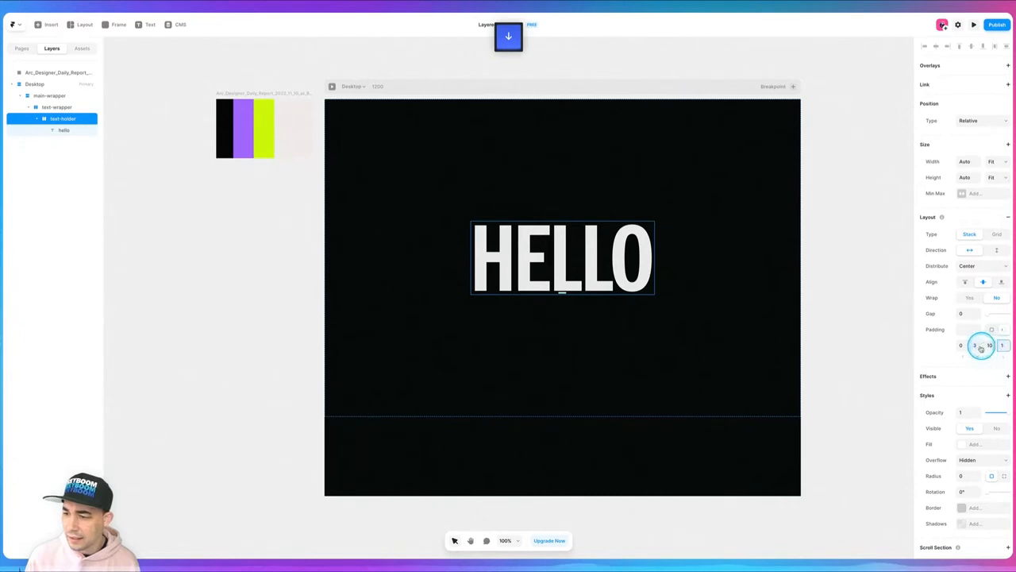
key(Up)
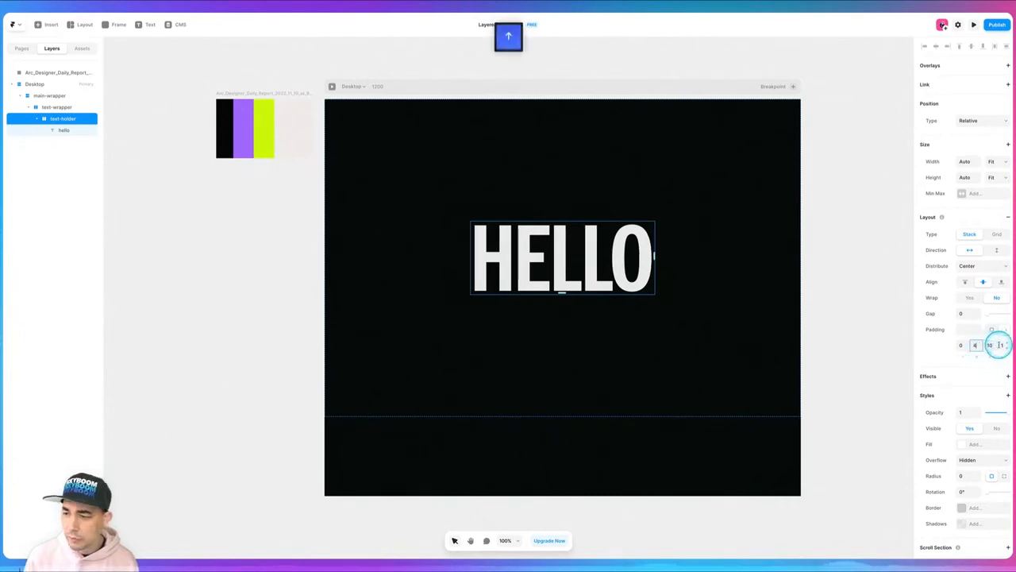
Step: Set the left padding of text-holder to 2 and give the frame a #000405 fill
key(Up)
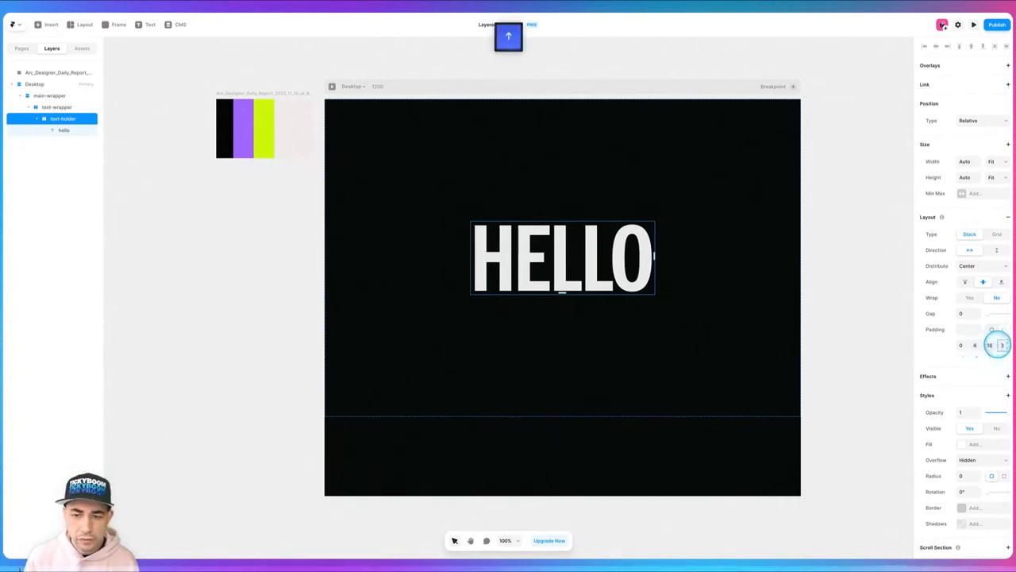
click(870, 304)
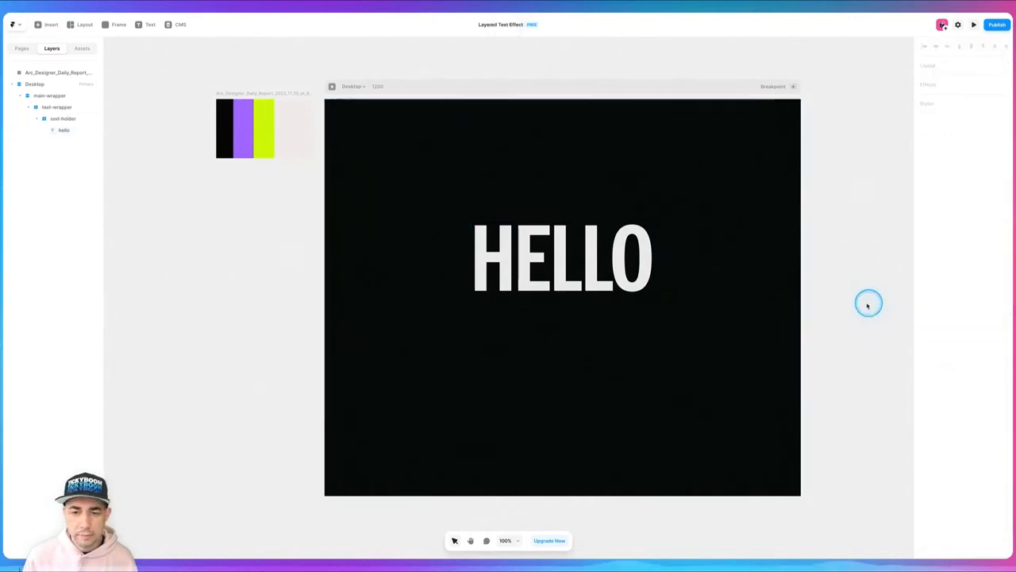
click(60, 122)
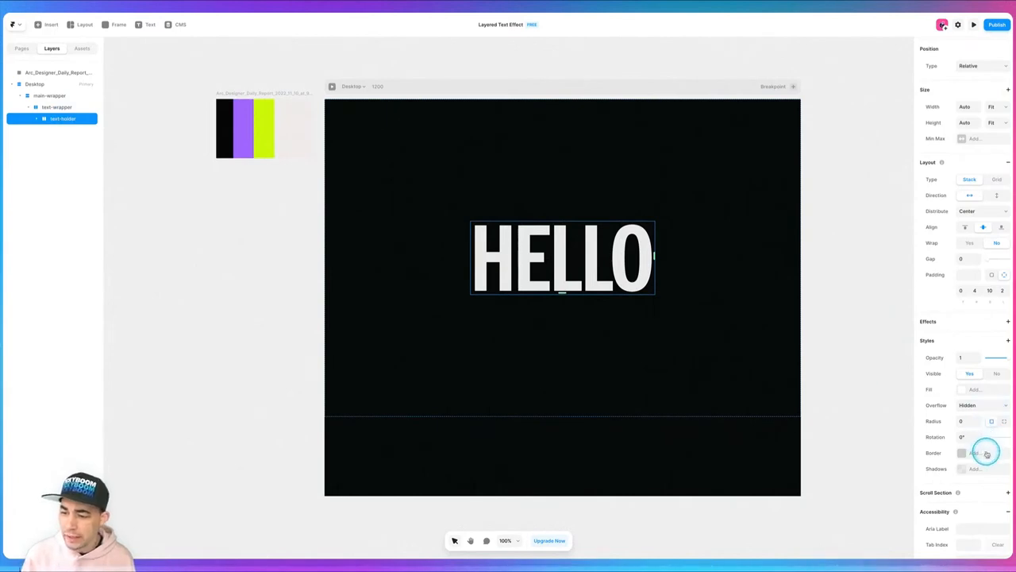
click(987, 389)
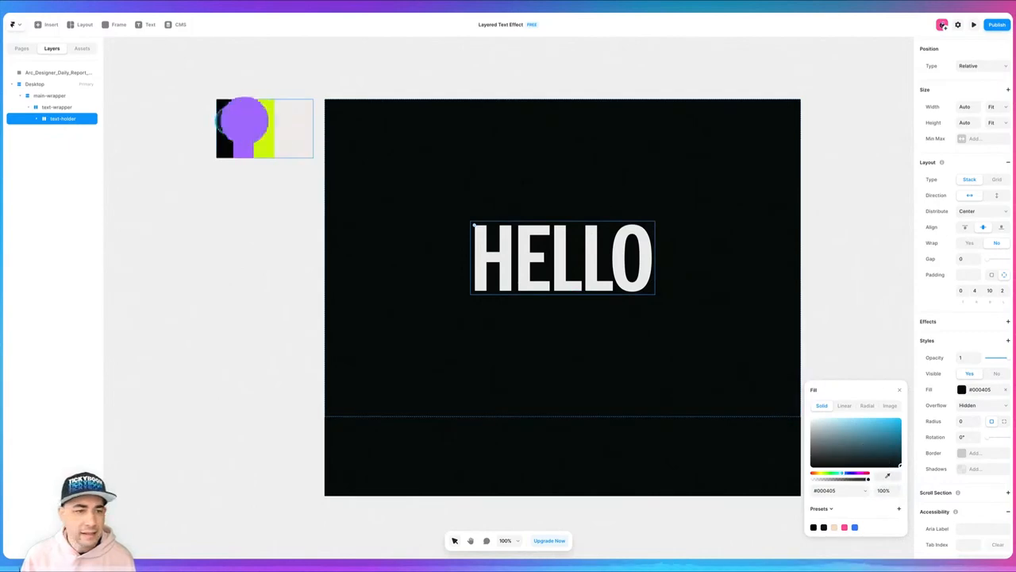
Step: Add an outside box shadow to text-holder, sampling its color #000405 from the black palette swatch at 50% opacity
click(964, 468)
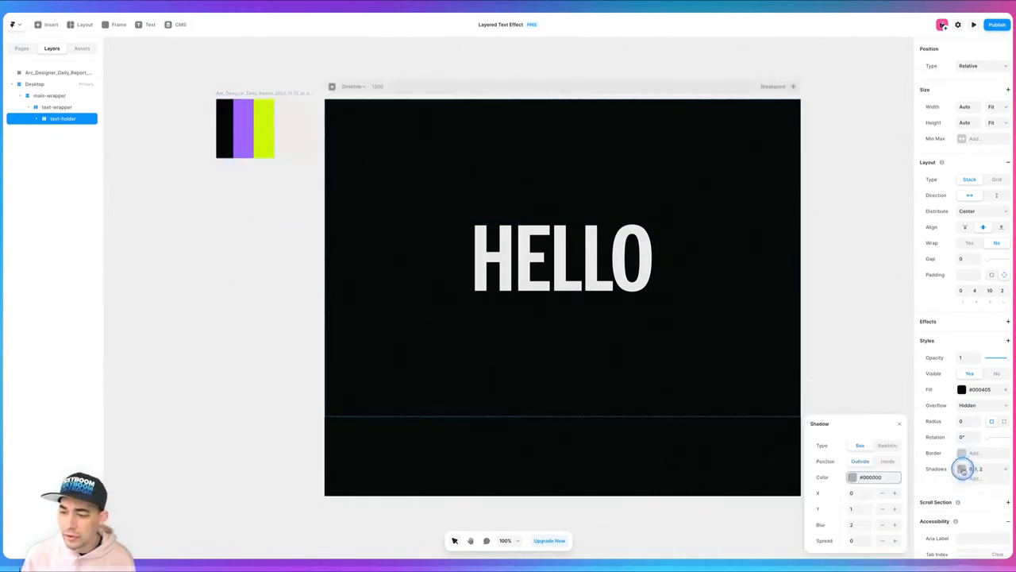
click(851, 477)
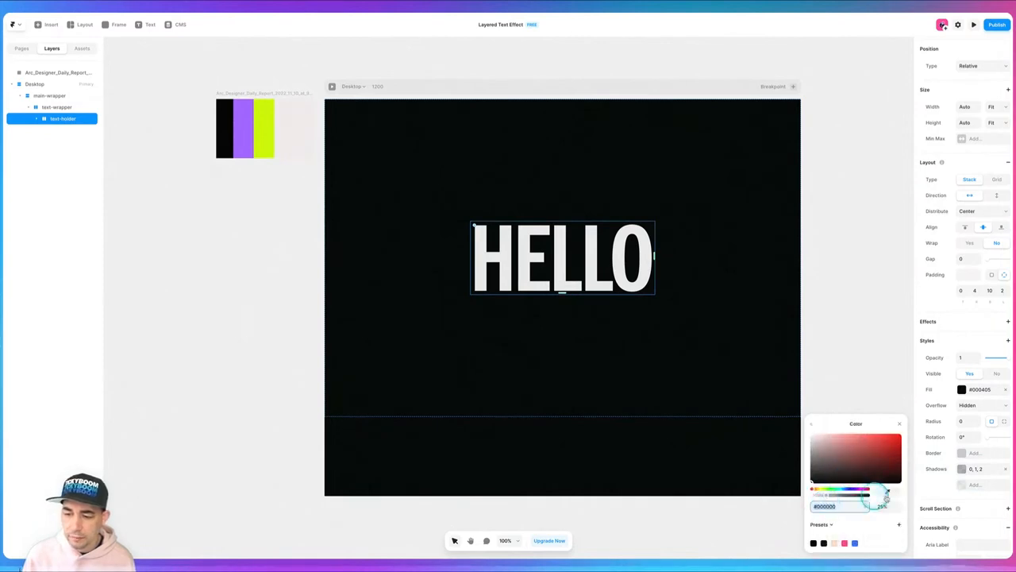
click(886, 492)
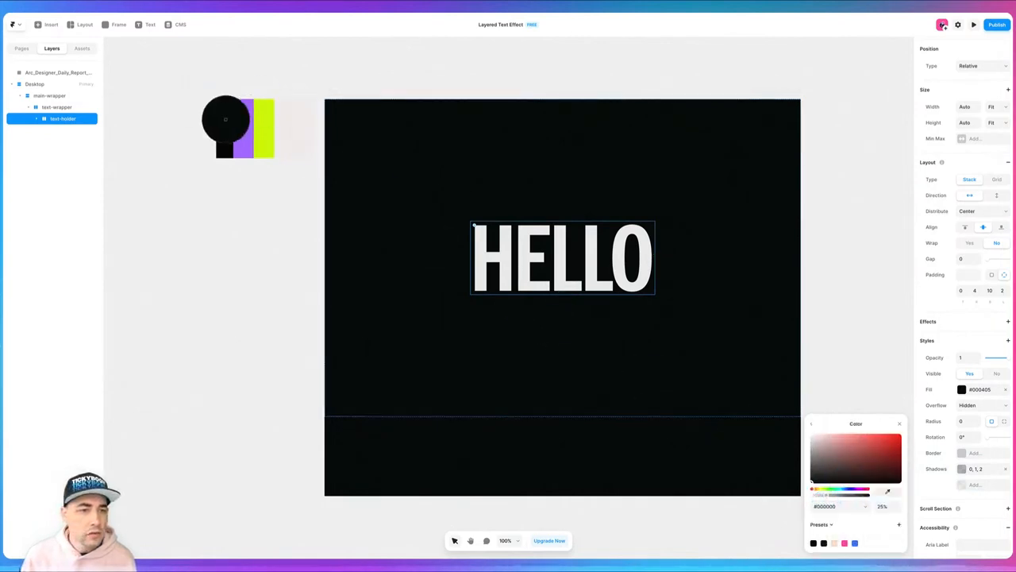
click(225, 119)
click(884, 505)
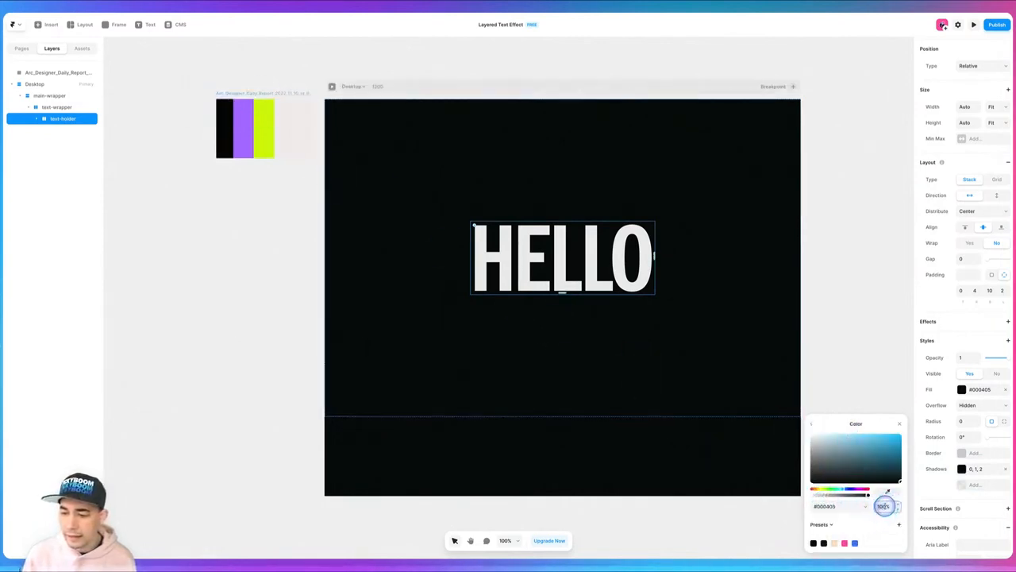
text(50)
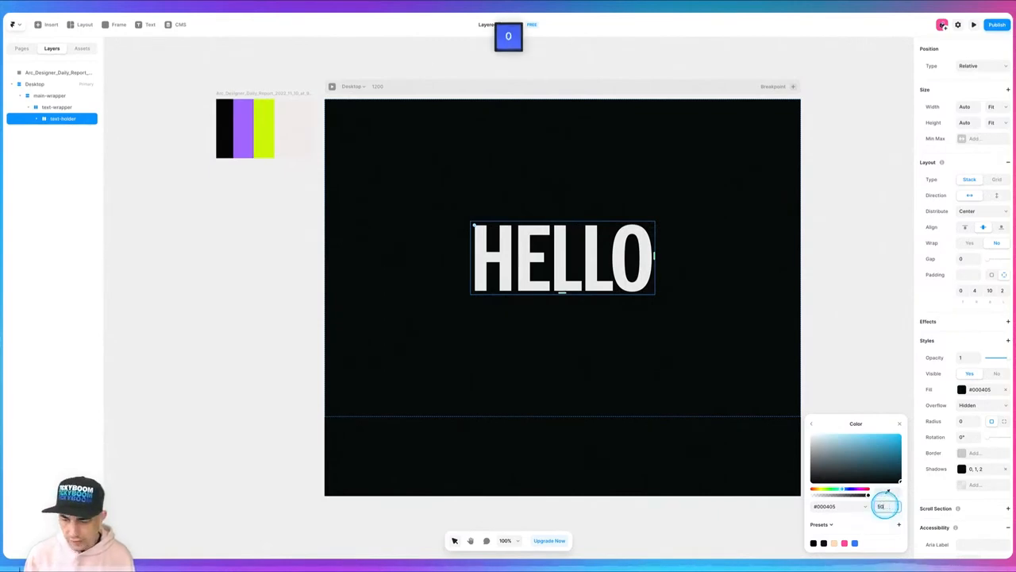
key(Tab)
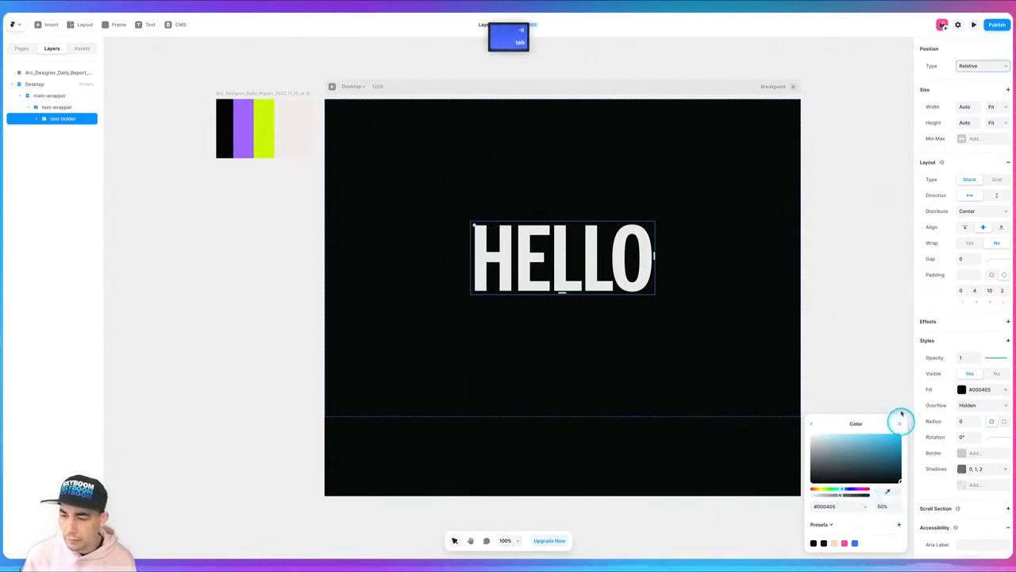
Step: Set the text-holder shadow's blur to 15 and its Y offset to 5
click(811, 422)
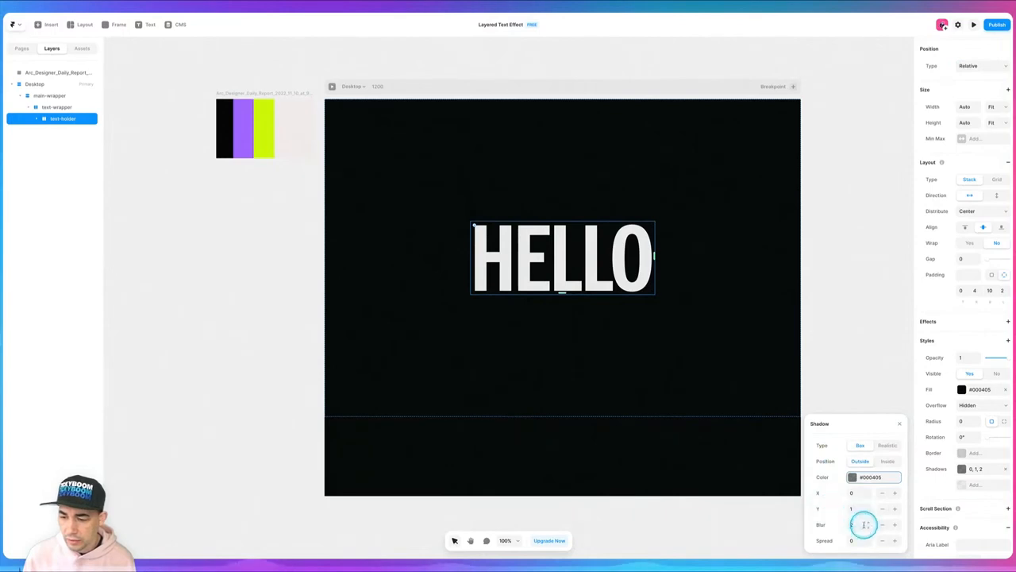
click(859, 523)
text(15)
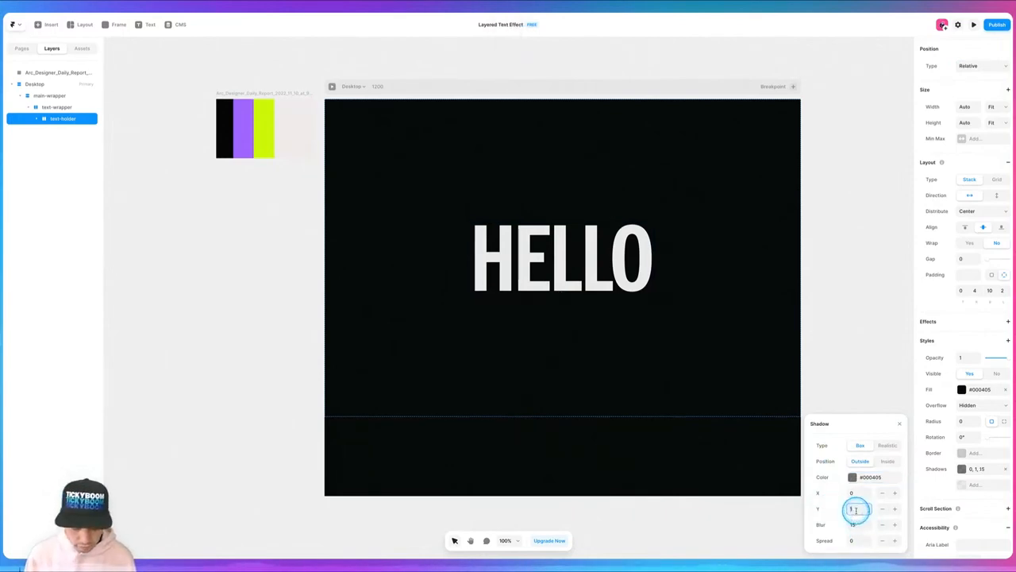
text(5)
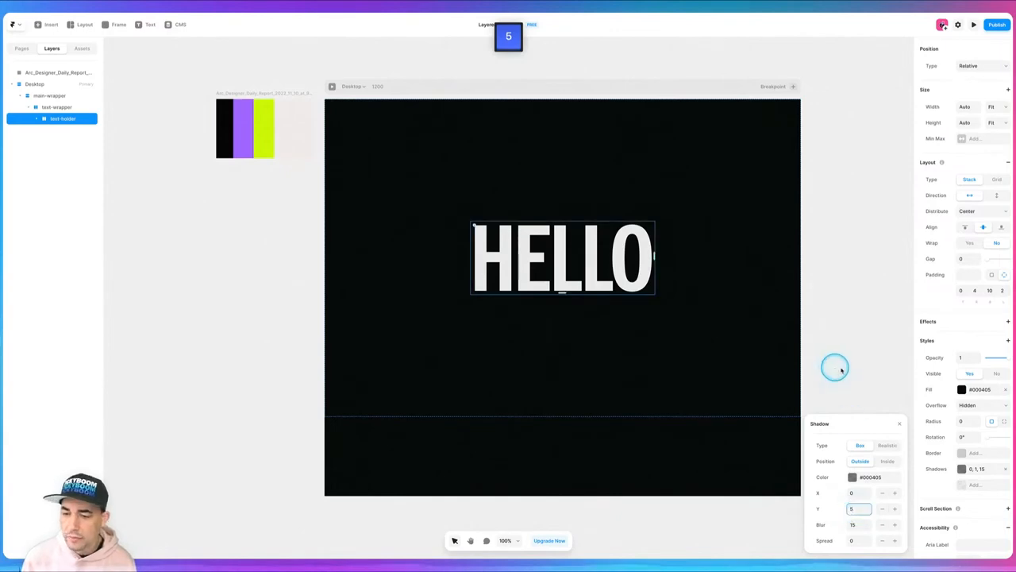
click(838, 368)
Step: Add a Z Index style to text-holder and set it to 6
click(58, 119)
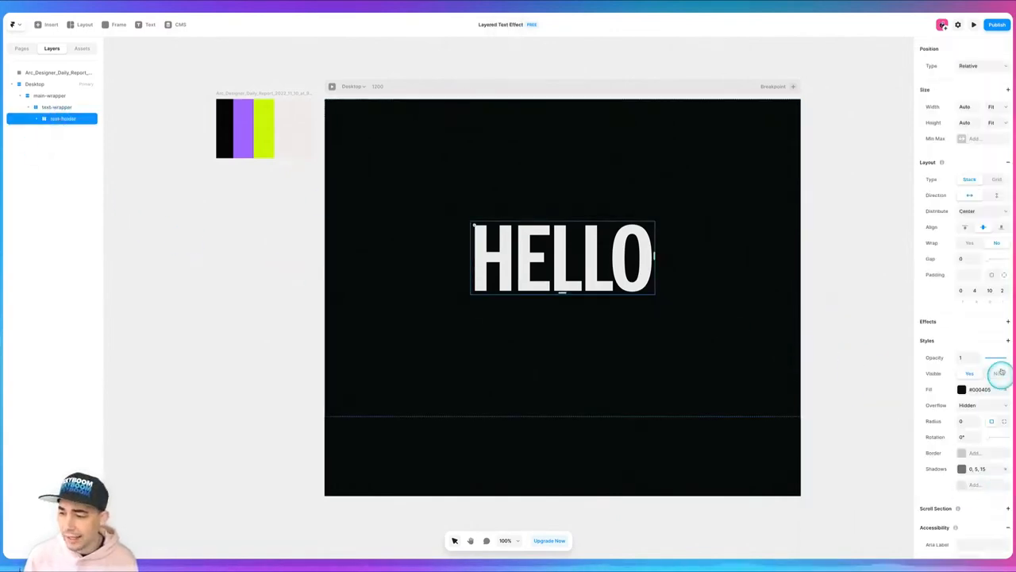
key(ctrl)
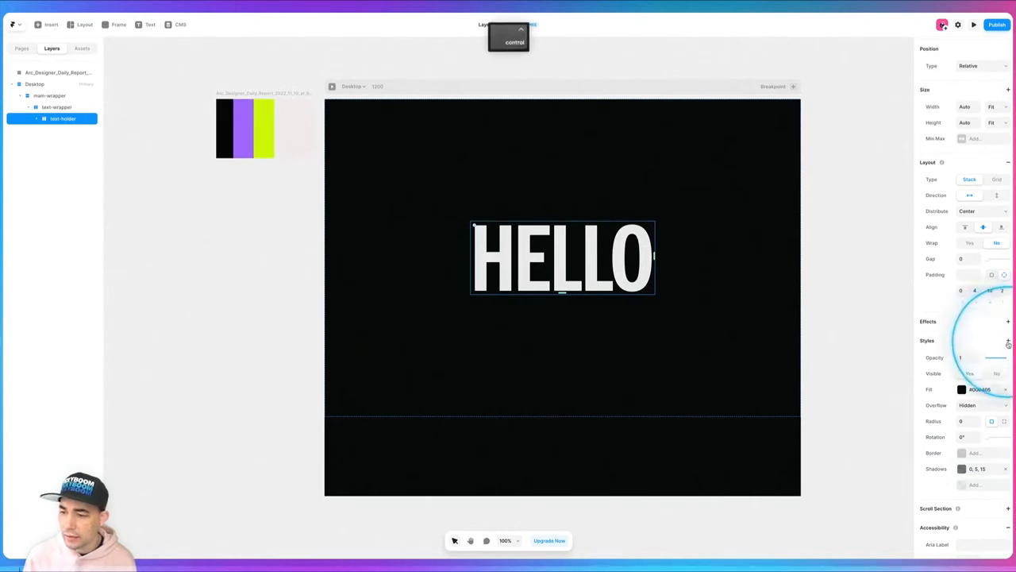
click(1008, 343)
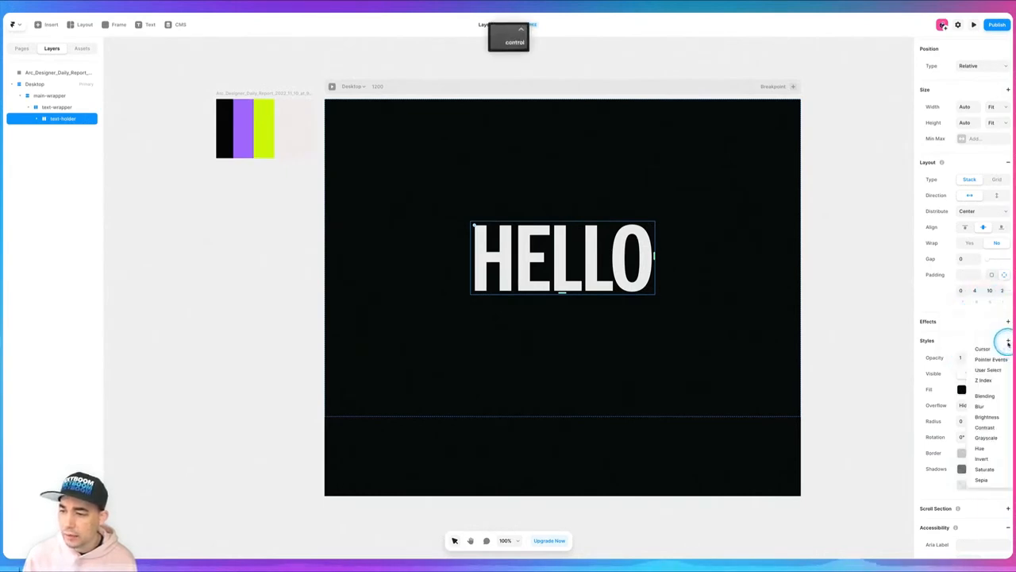
click(984, 381)
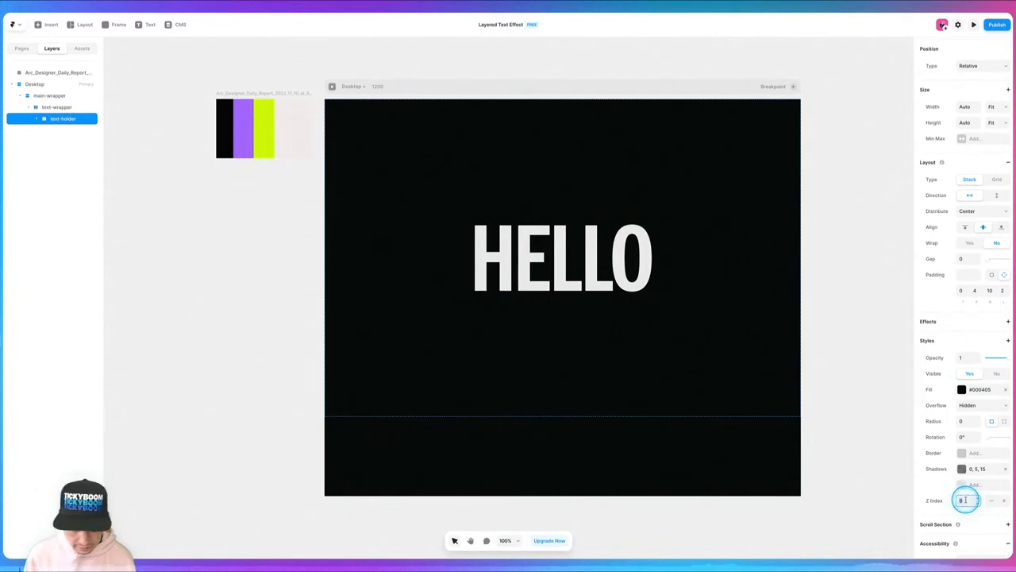
text(6)
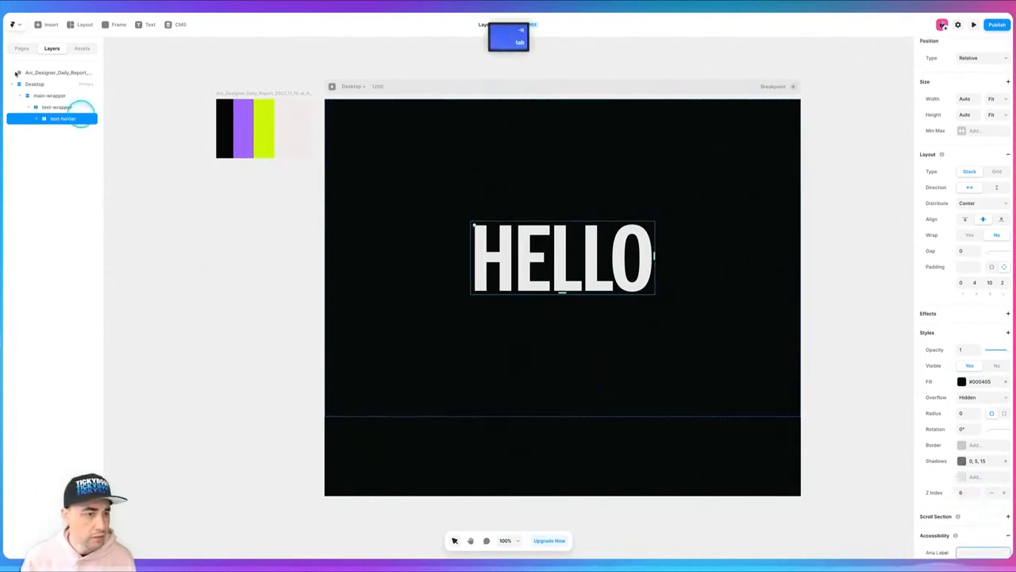
Step: Duplicate the text-holder frame inside text-wrapper
key(super+c)
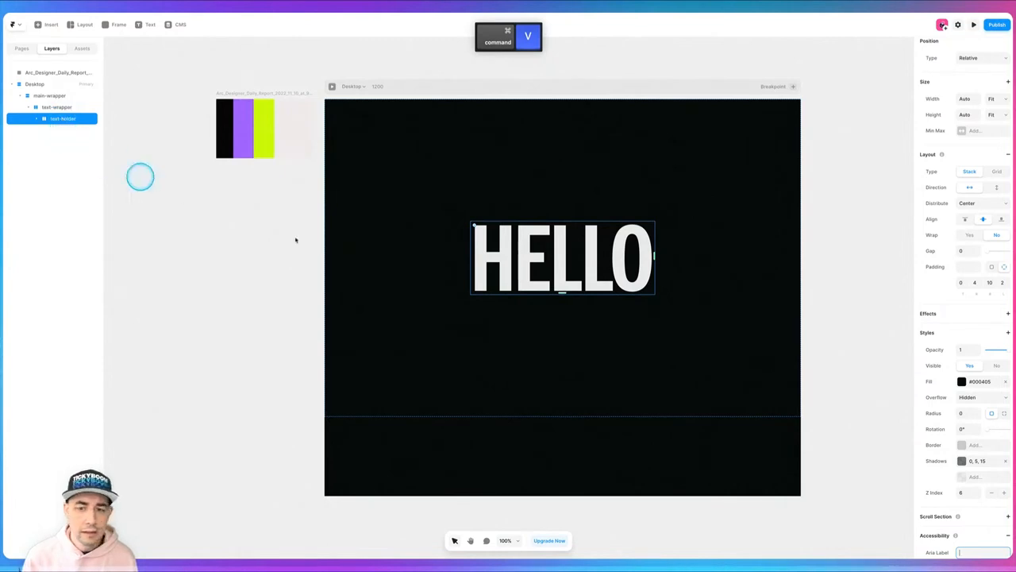
key(super+c)
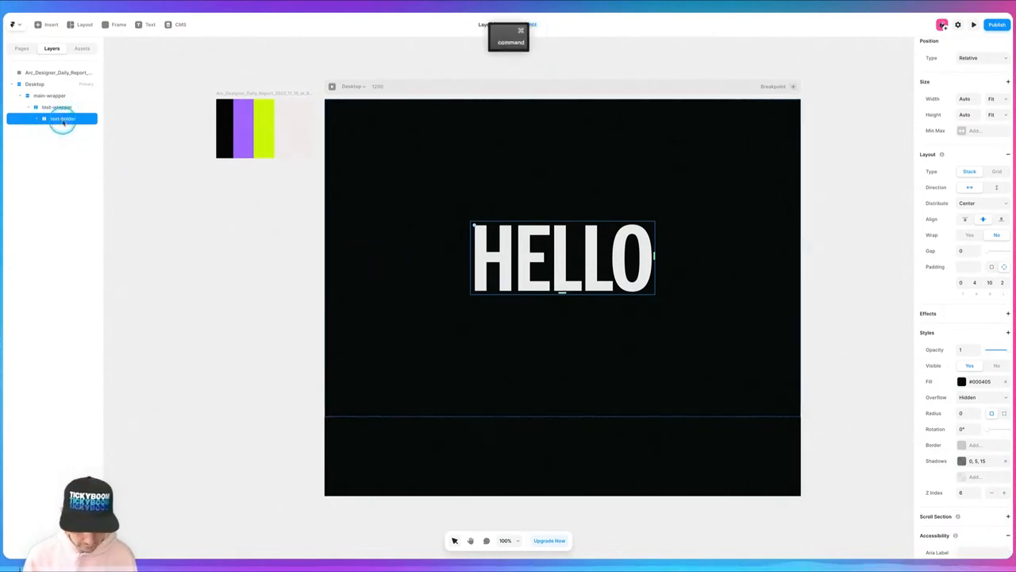
key(super+v)
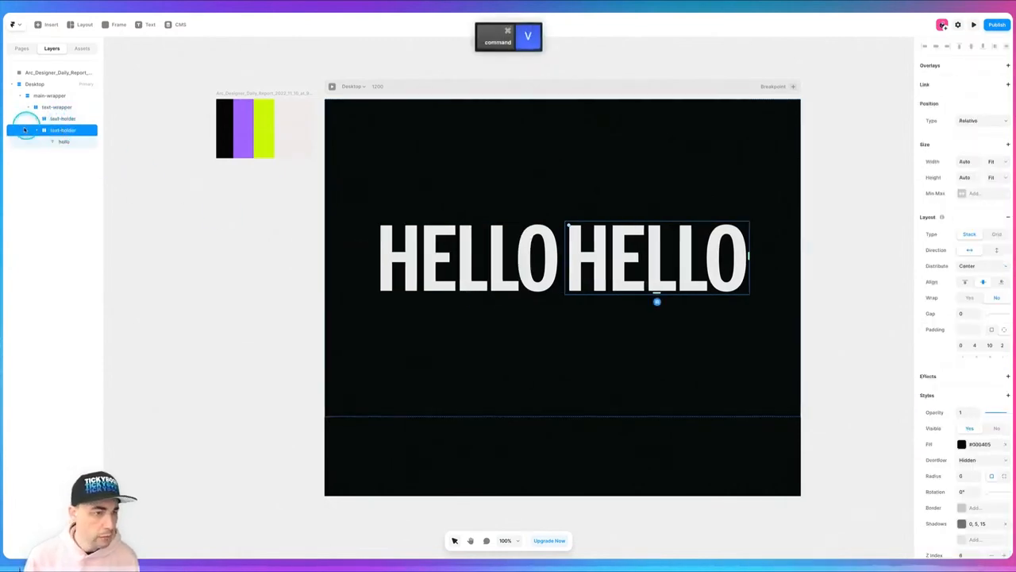
Step: Rename the duplicated text-holder frame as text-holder-lower
click(32, 131)
double_click(64, 130)
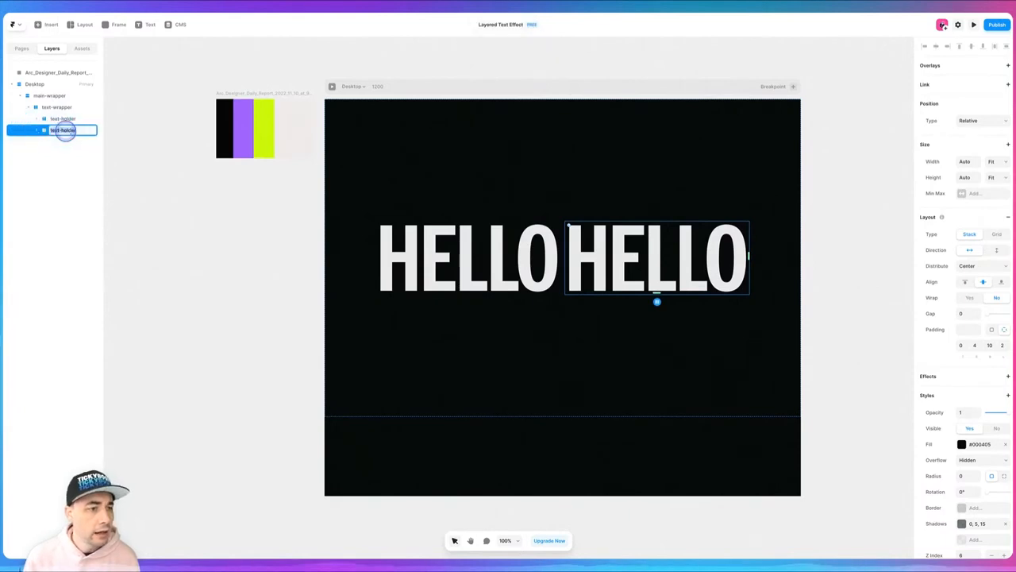
text(-lower)
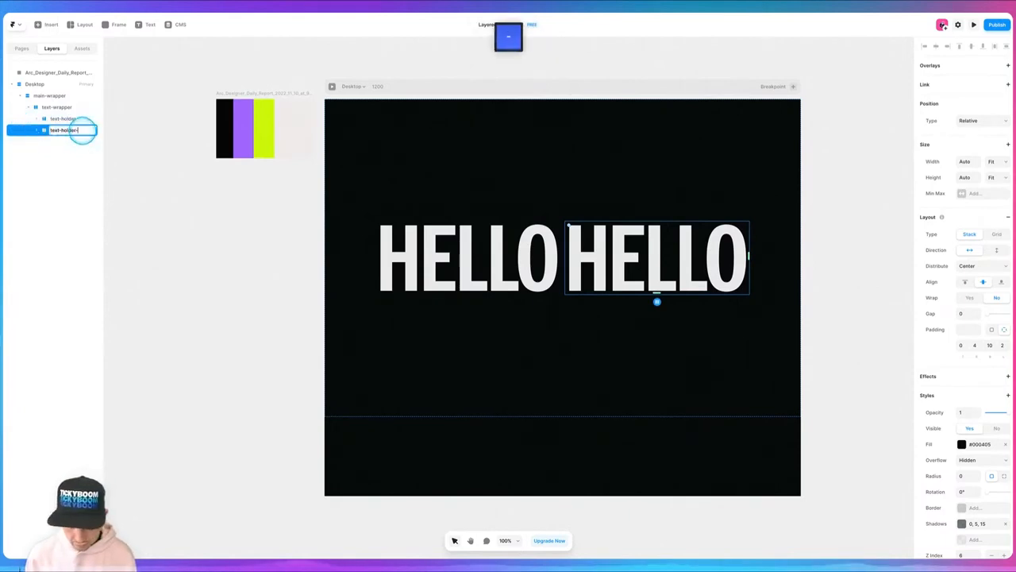
key(Return)
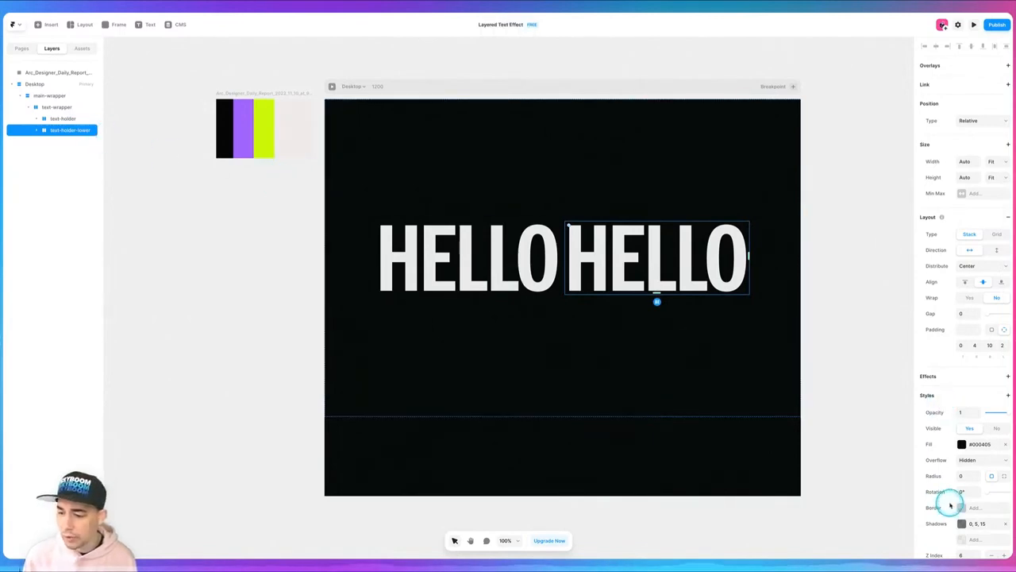
Step: Set the Z Index of text-holder-lower to 5
scroll(948, 499, down, 3)
double_click(965, 455)
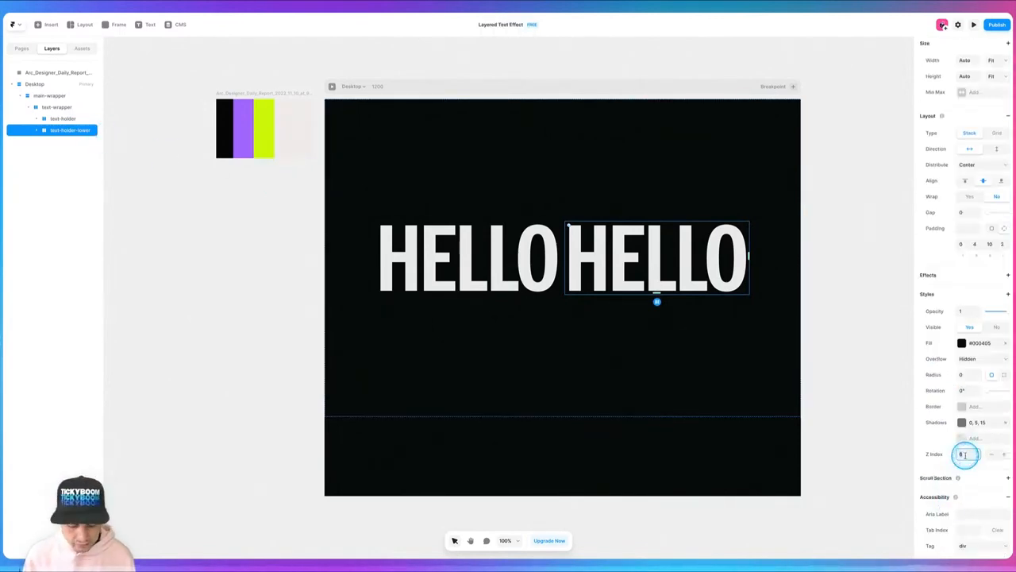
text(5)
key(Tab)
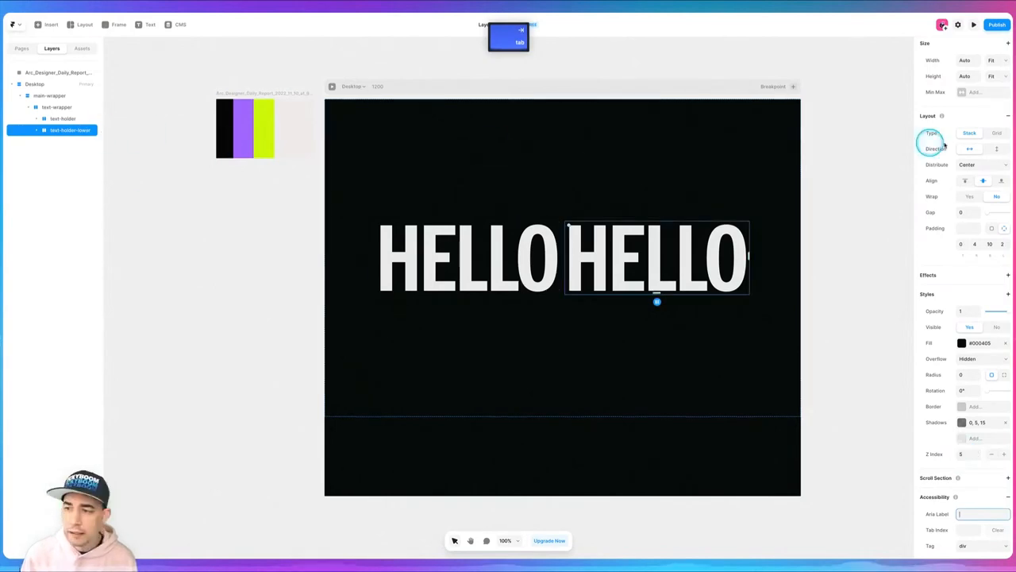
Step: Change the position type of text-holder-lower to Absolute and center the frame horizontally
scroll(938, 155, up, 3)
click(973, 120)
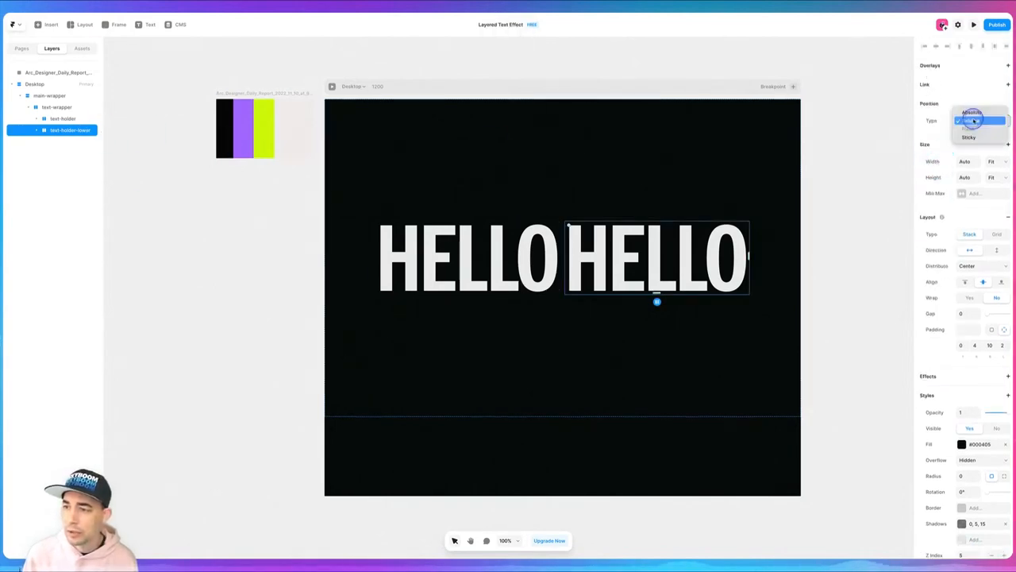
click(974, 113)
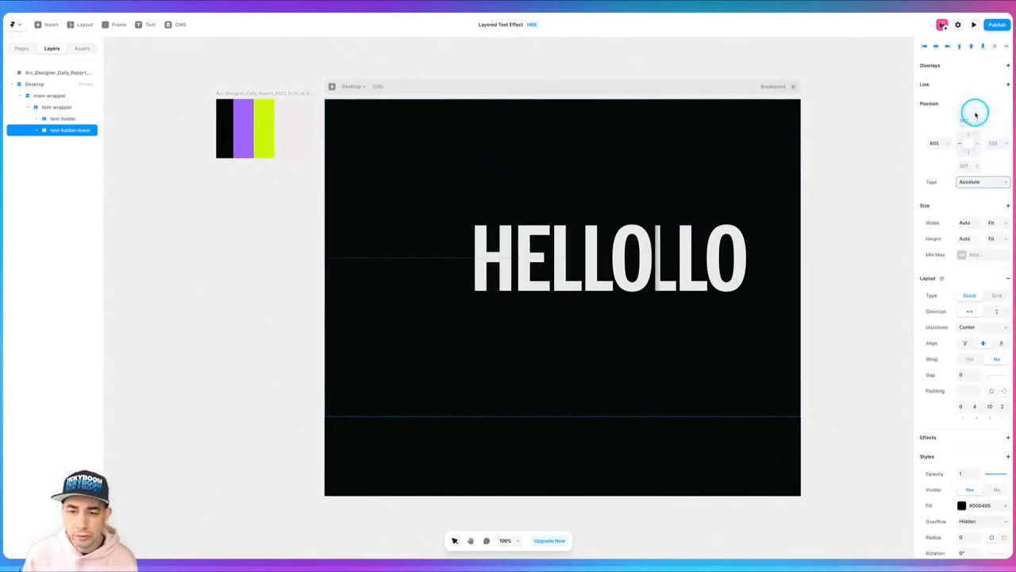
click(671, 262)
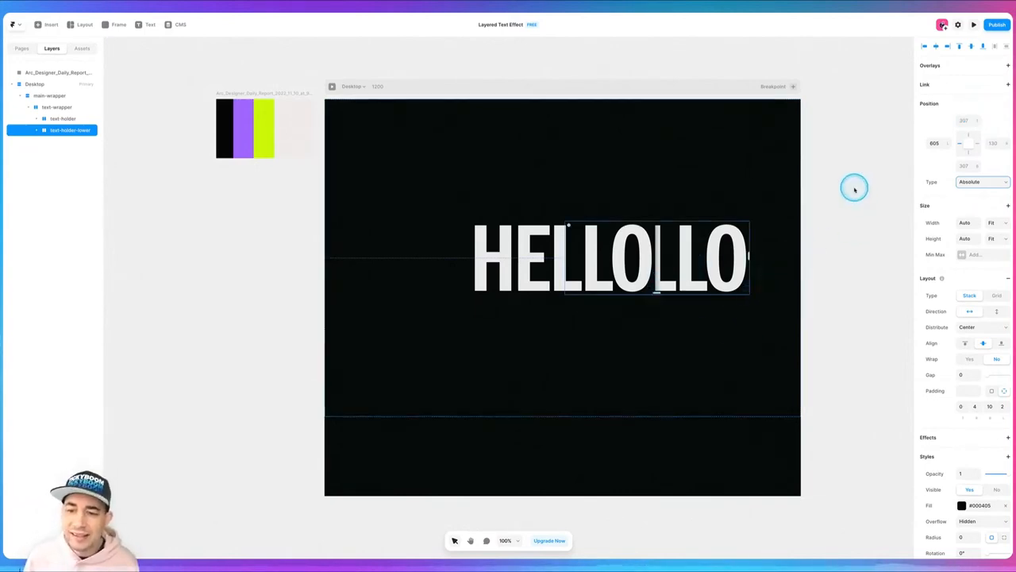
click(936, 47)
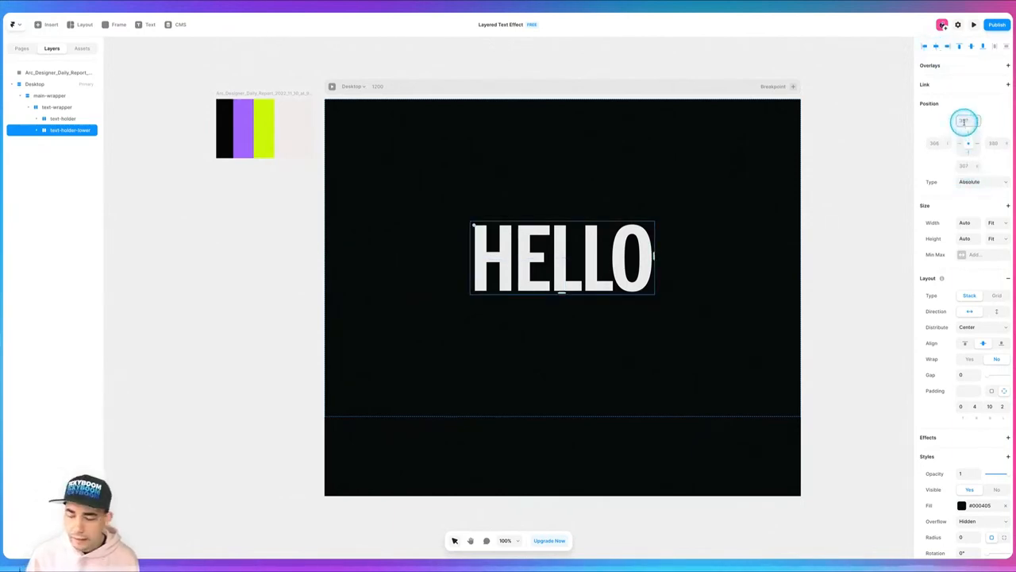
Step: Try top offsets from 400 down to 379 for text-holder-lower, re-centering the frame horizontally
text(400)
key(Tab)
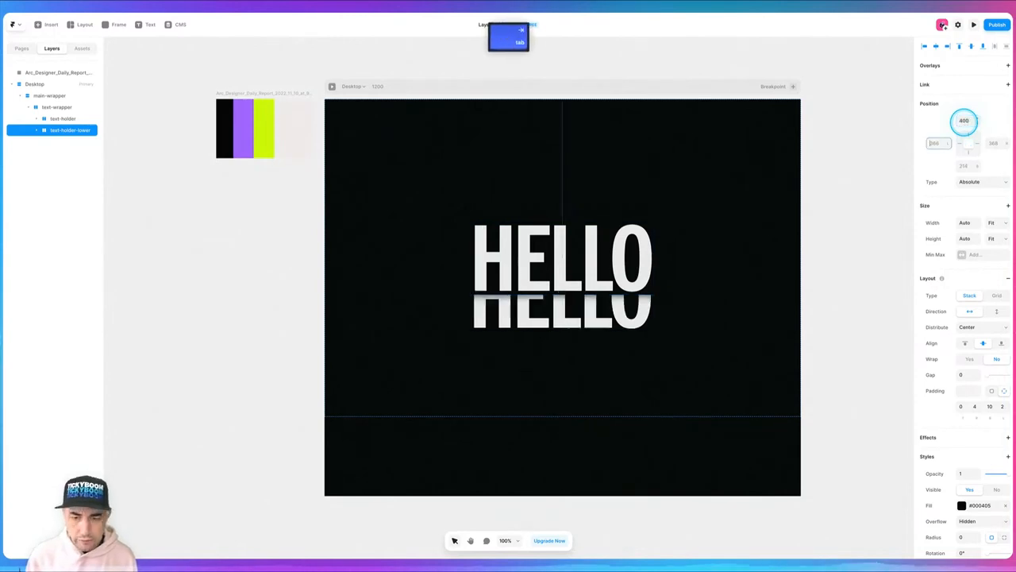
click(964, 121)
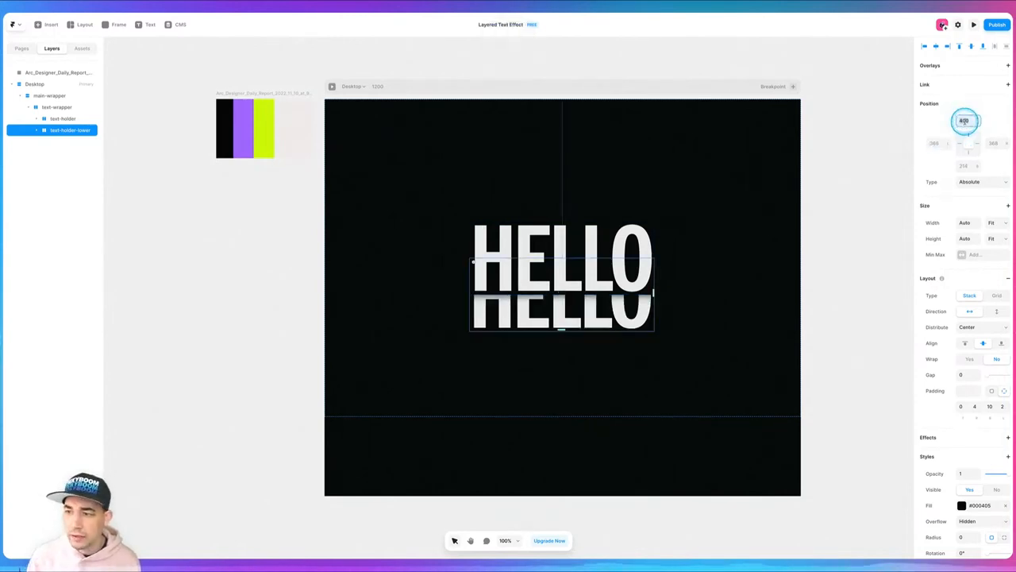
key(shift+Down)
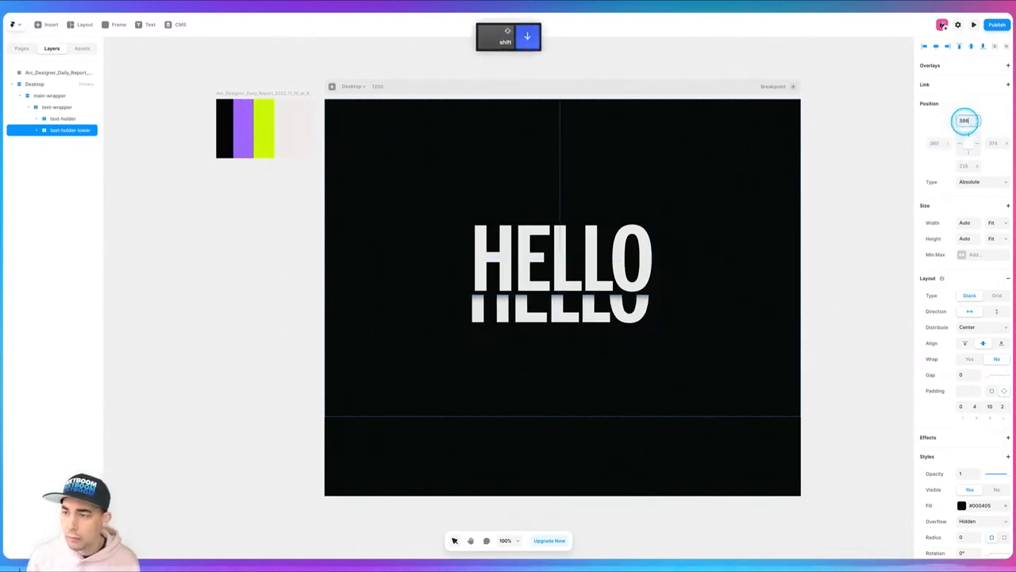
click(932, 44)
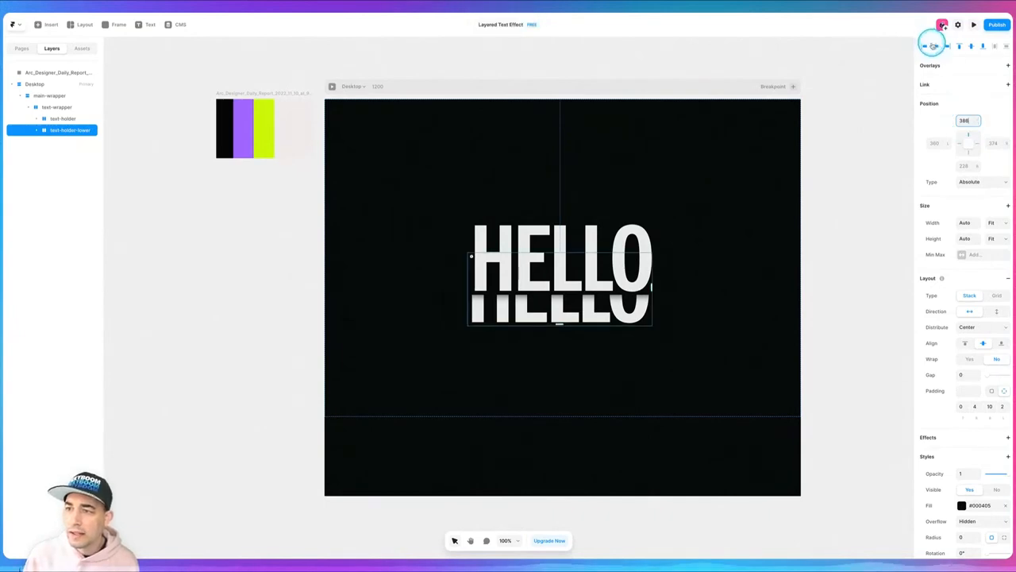
click(971, 117)
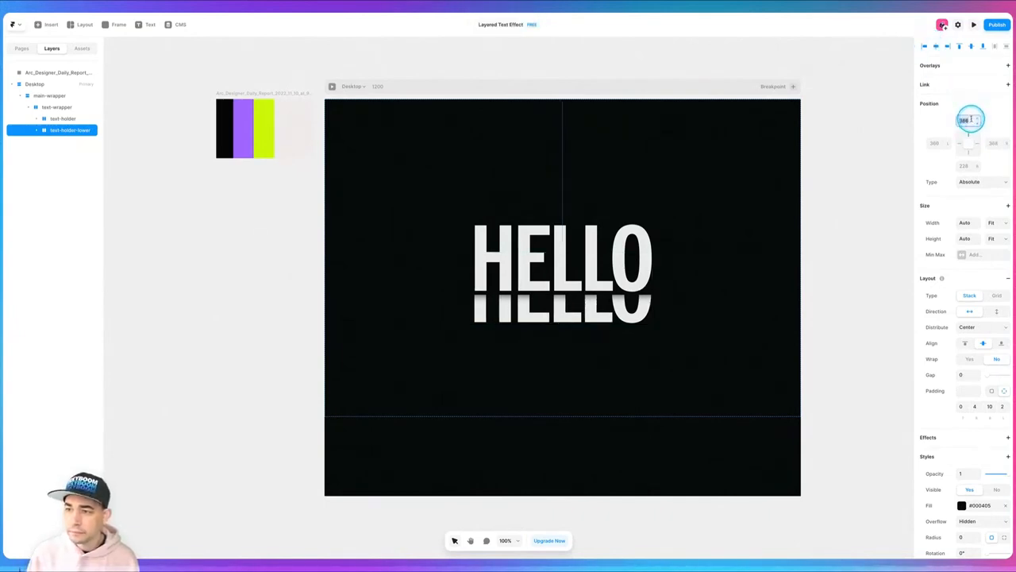
key(Down)
key(Down)
key(Down)
key(Down)
key(Down)
key(Down)
key(Down)
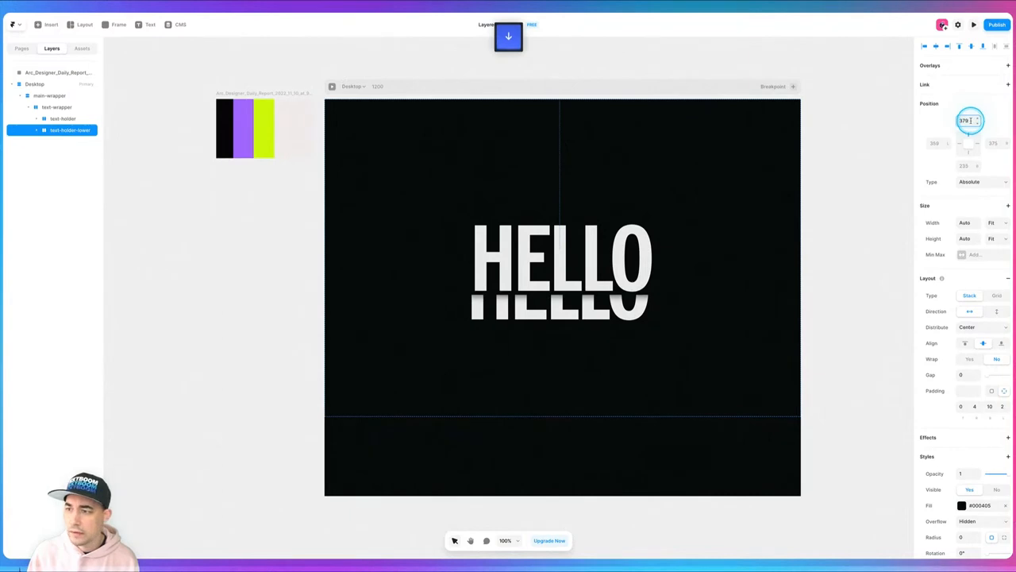
click(947, 45)
Step: Set the top offset of text-holder-lower to 350
click(963, 117)
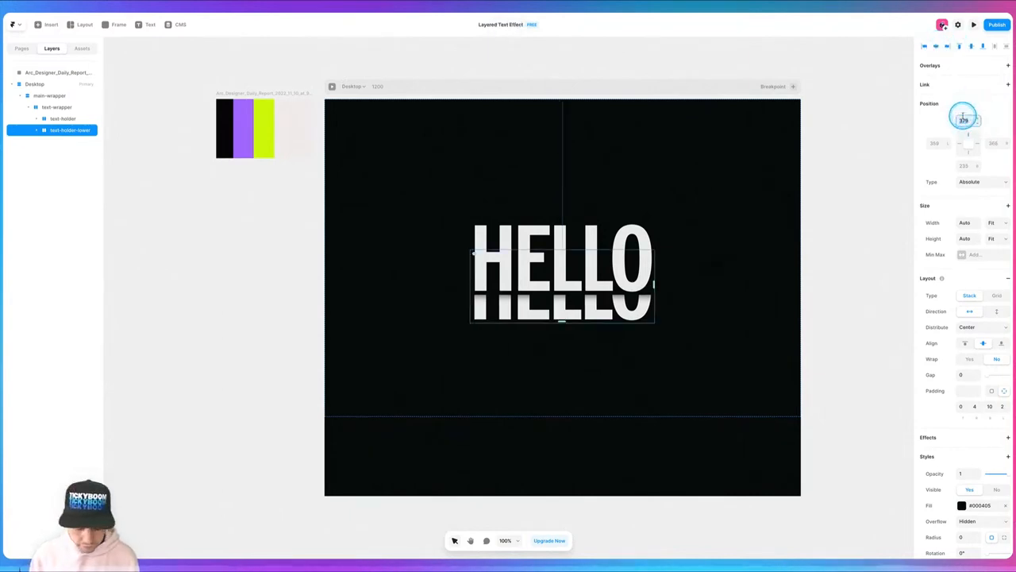
text(350)
key(Tab)
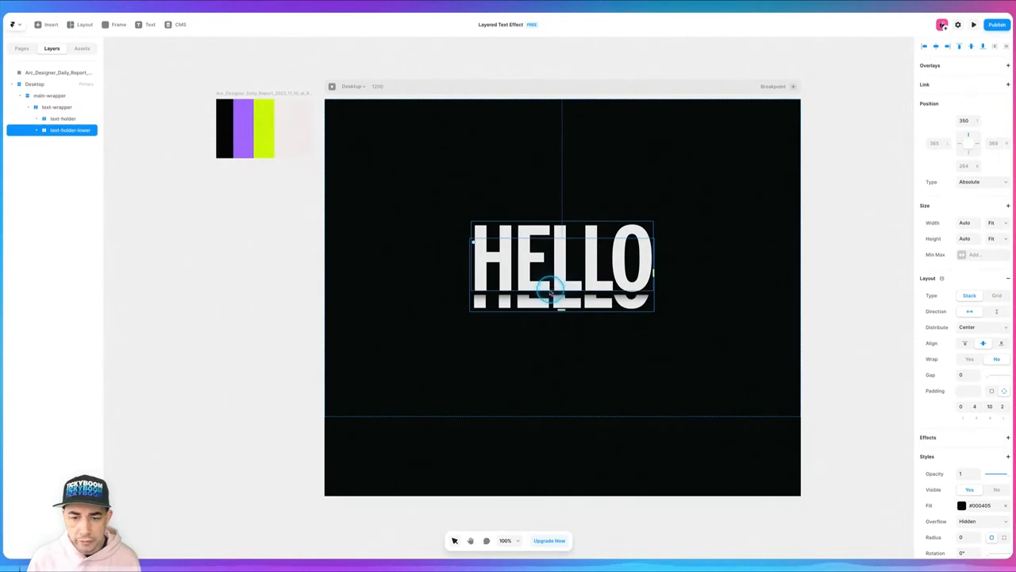
Step: Set the shadow of the text-holder frame to a blur of 18 and a color opacity of 60%
click(60, 118)
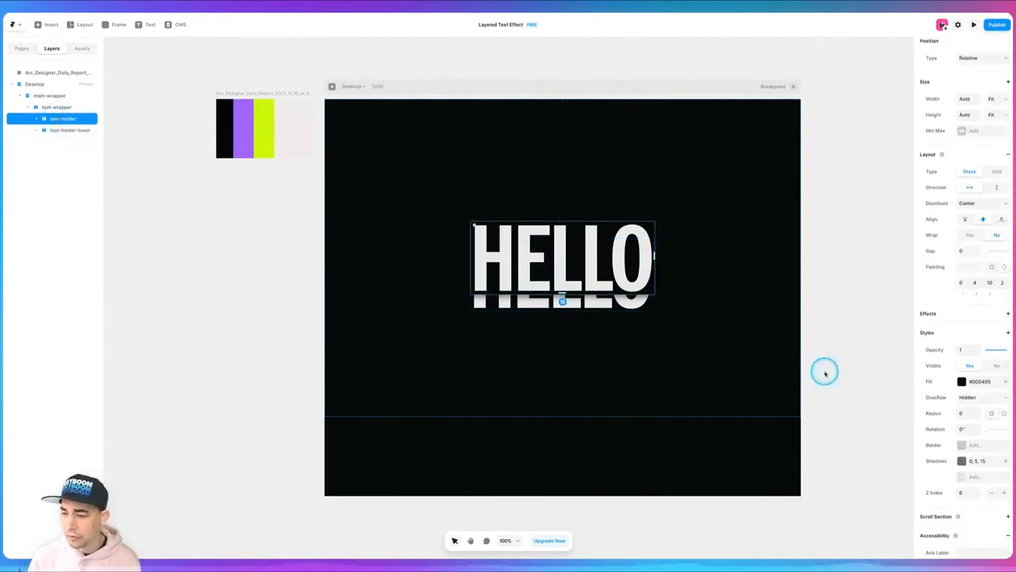
click(962, 460)
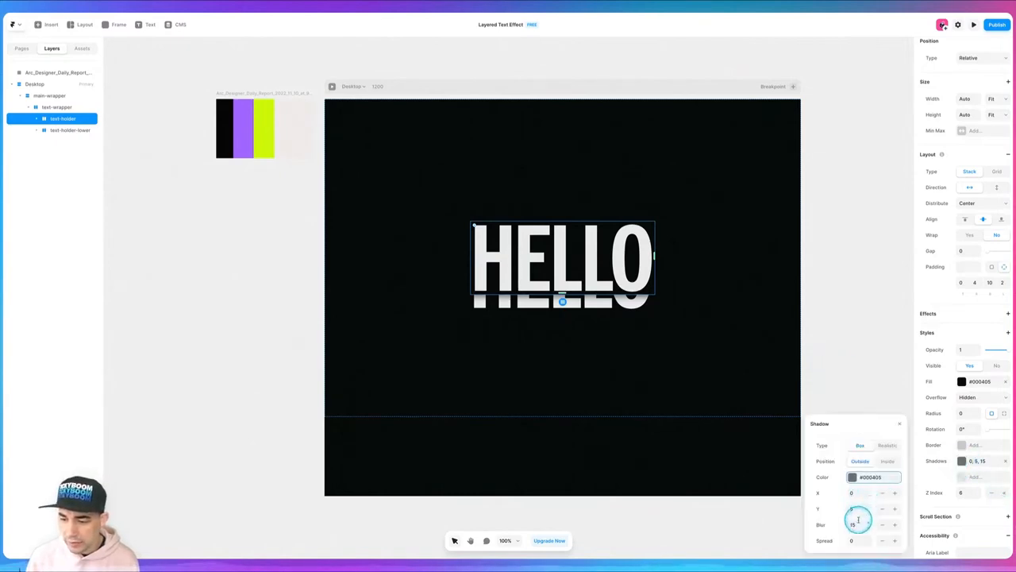
key(Up)
key(Up)
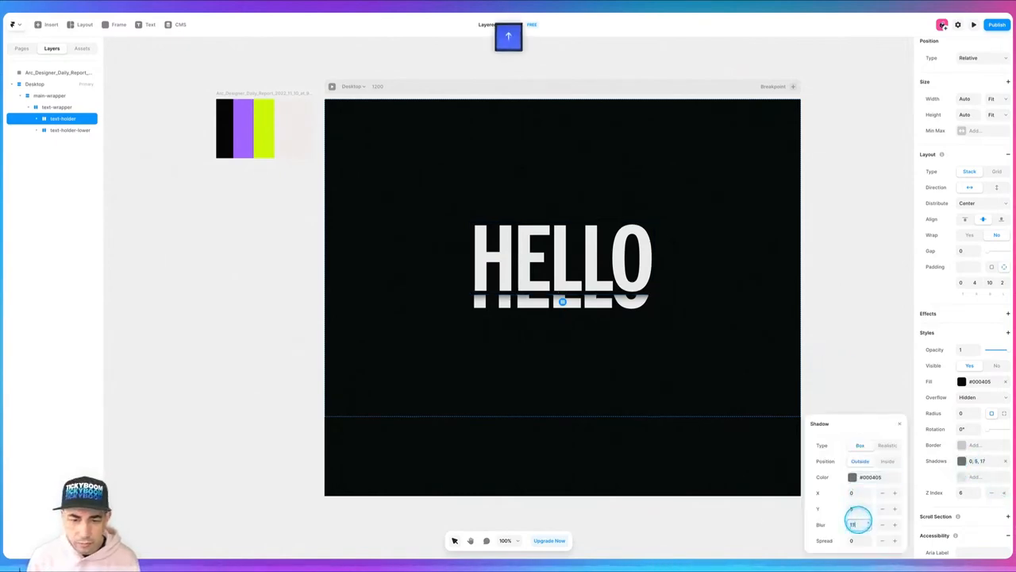
click(852, 476)
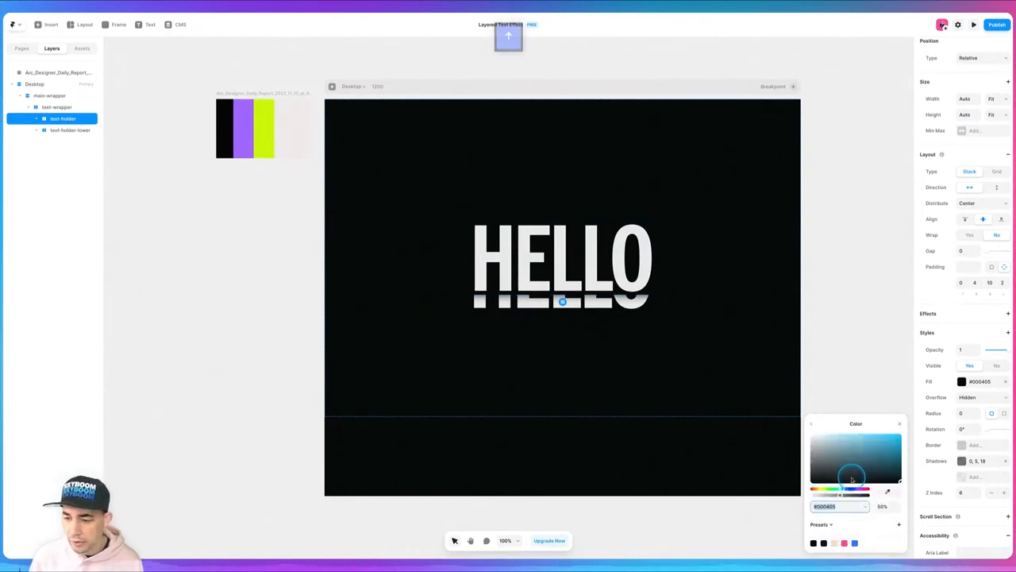
click(882, 507)
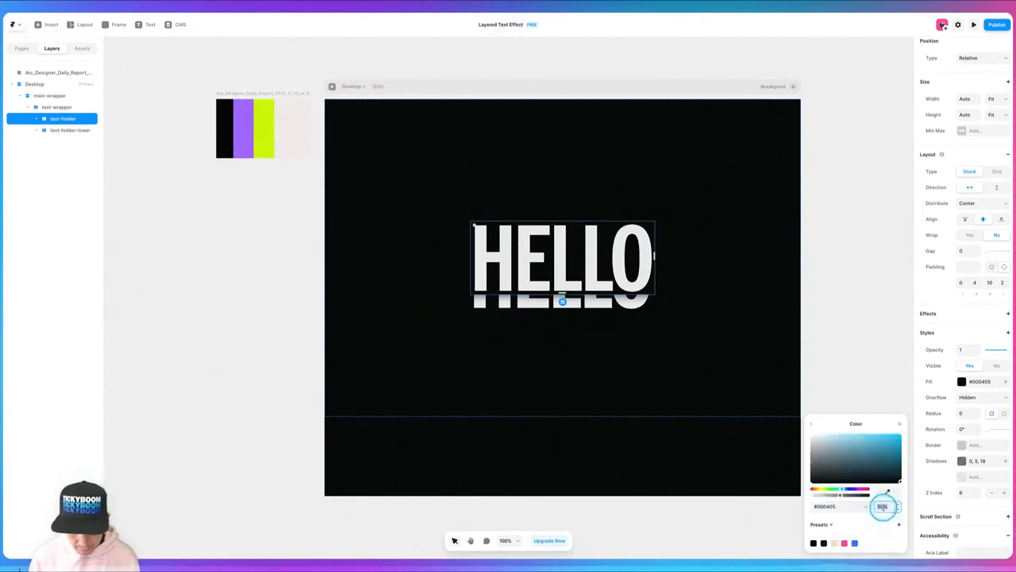
text(60)
key(Tab)
click(853, 333)
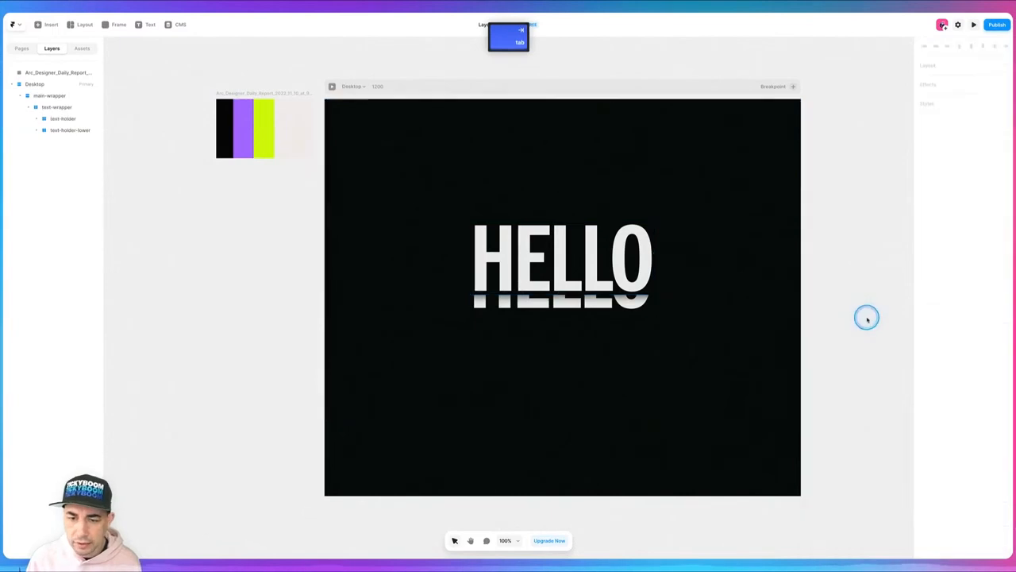
Step: Set the shadow of text-holder-lower to a blur of 20 and a color opacity of 60%
click(58, 131)
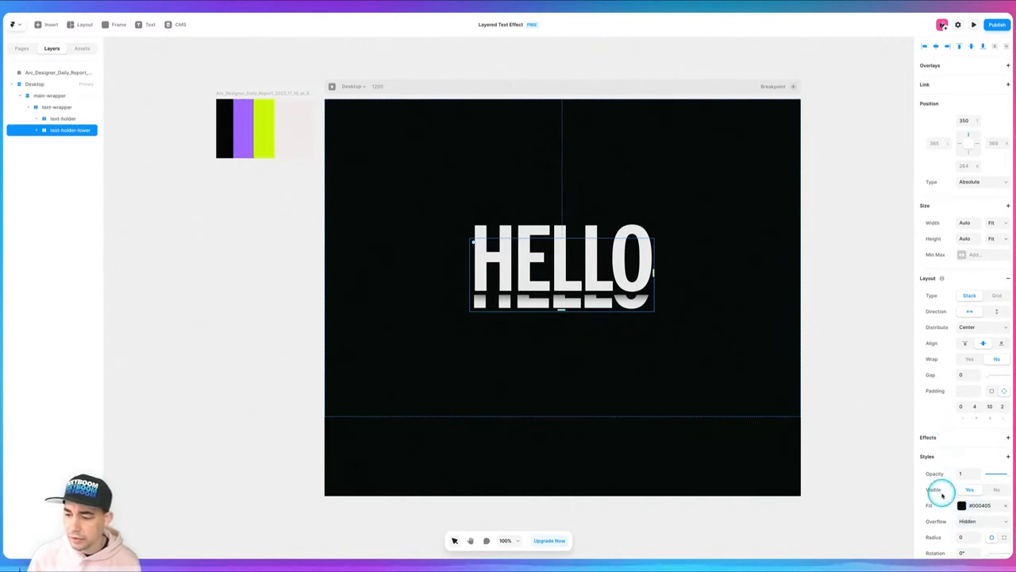
scroll(941, 488, down, 2)
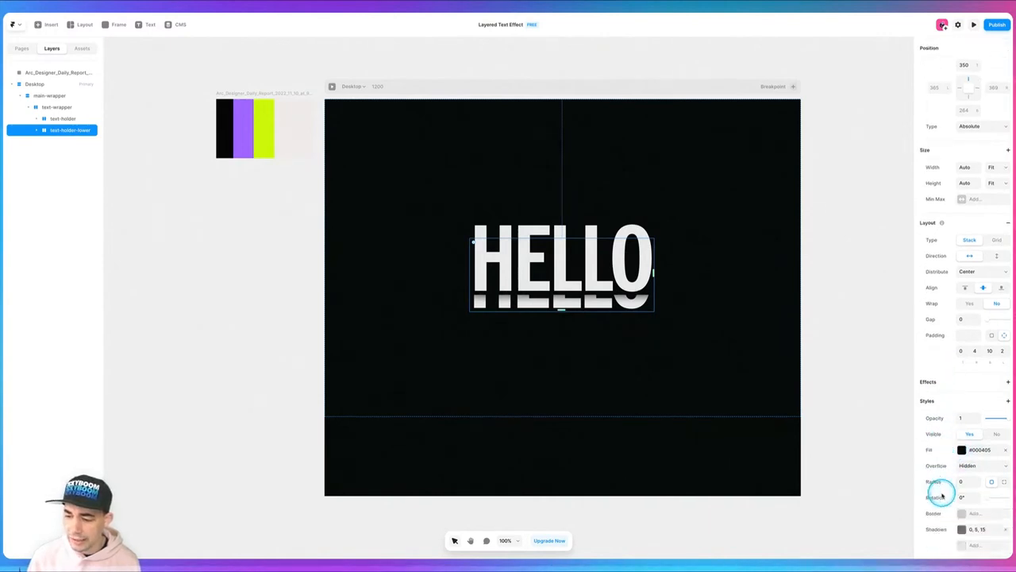
click(963, 529)
click(860, 524)
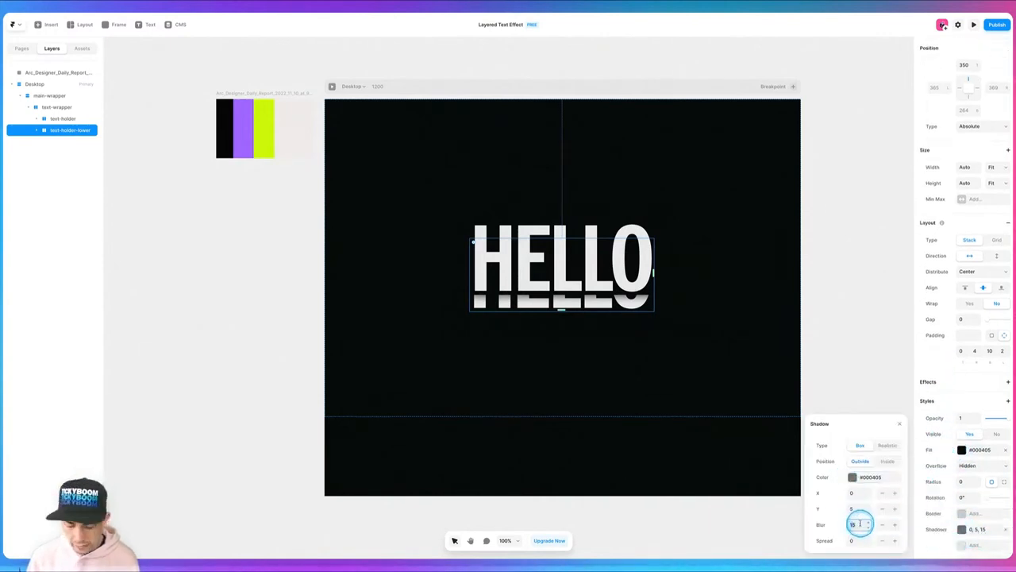
text(20)
key(Tab)
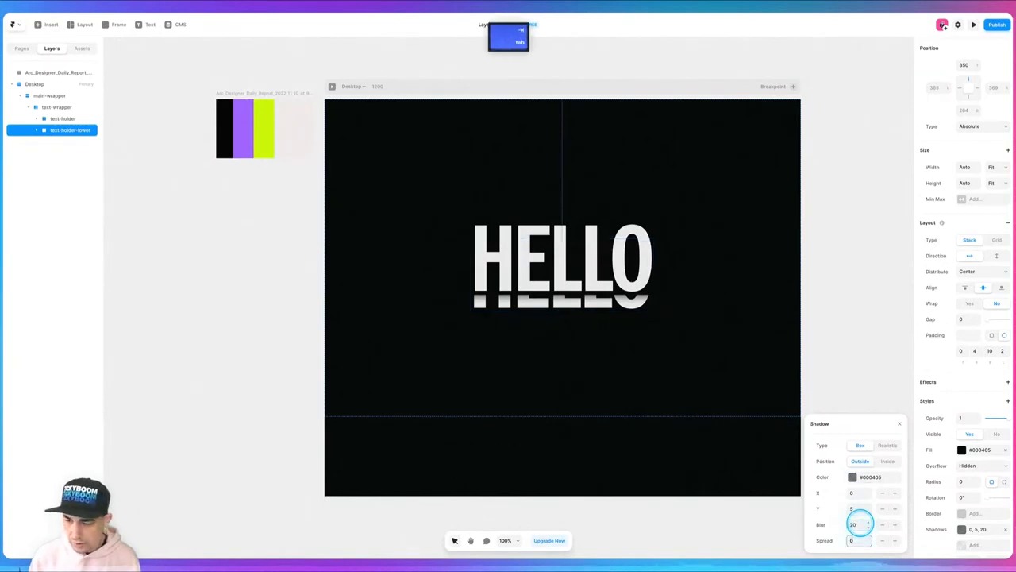
click(854, 474)
click(881, 505)
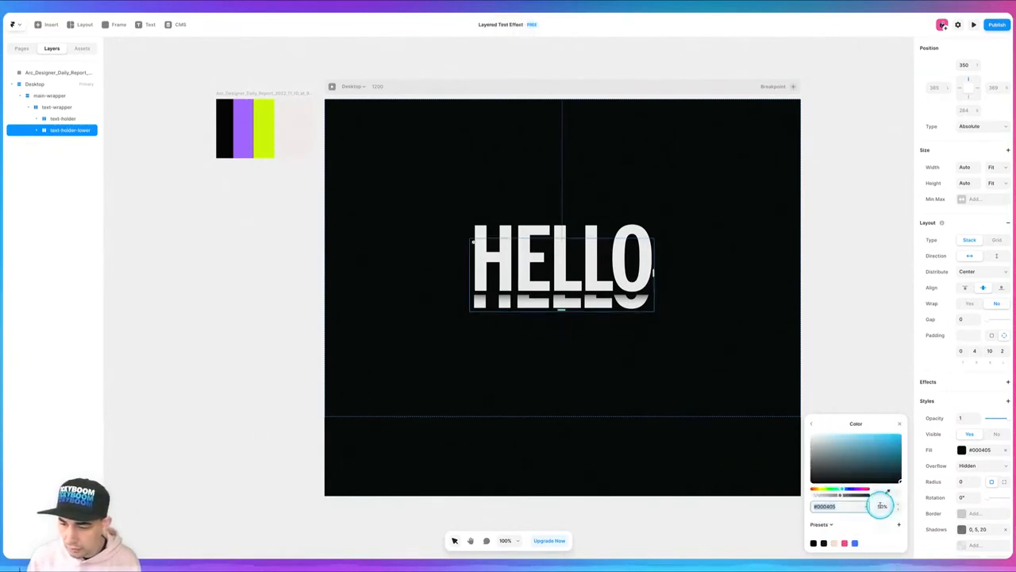
key(Tab)
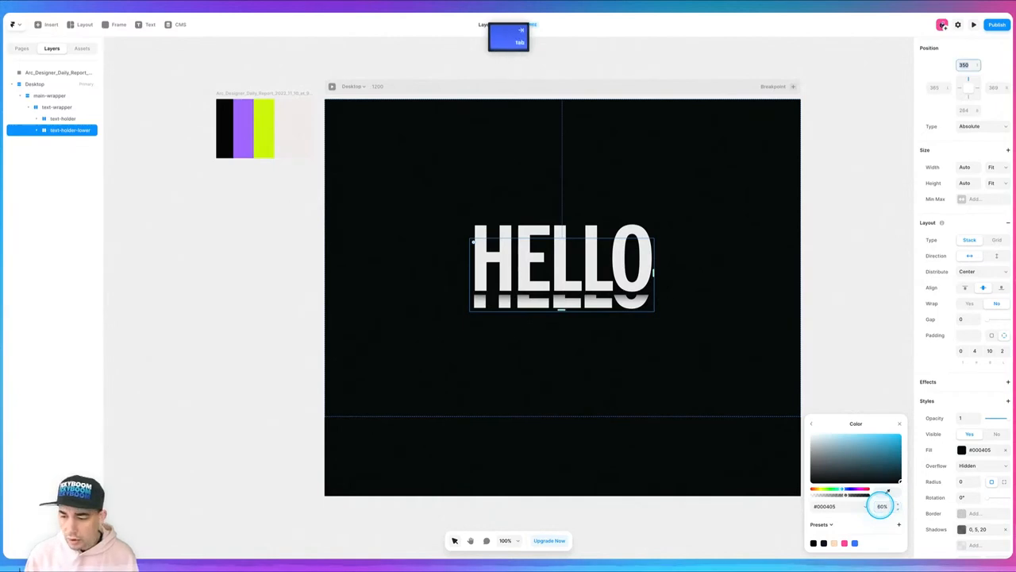
click(839, 317)
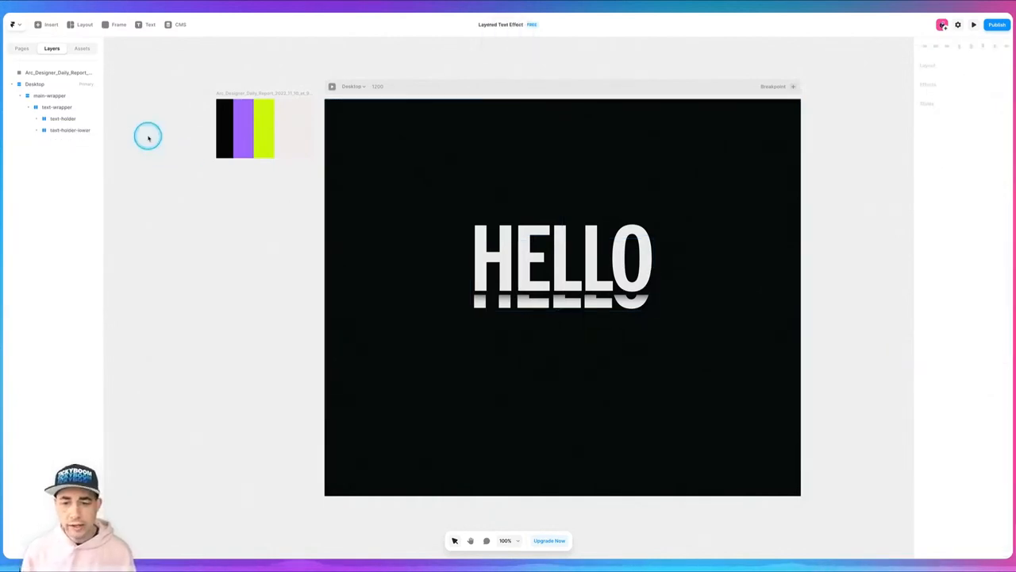
Step: Copy and paste text-holder-lower, and move the copy into text-wrapper below the original
click(58, 131)
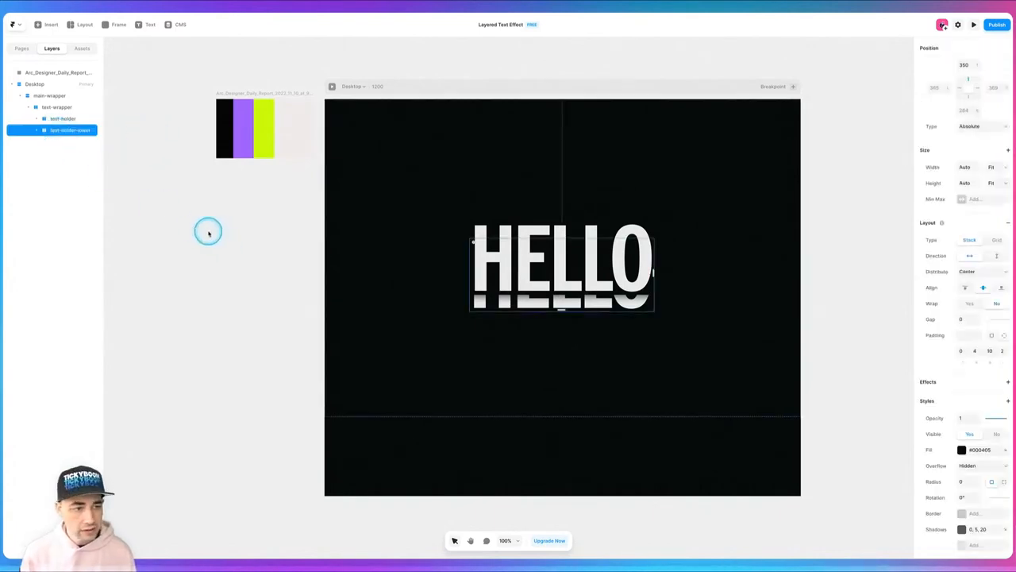
key(super+c)
key(super+v)
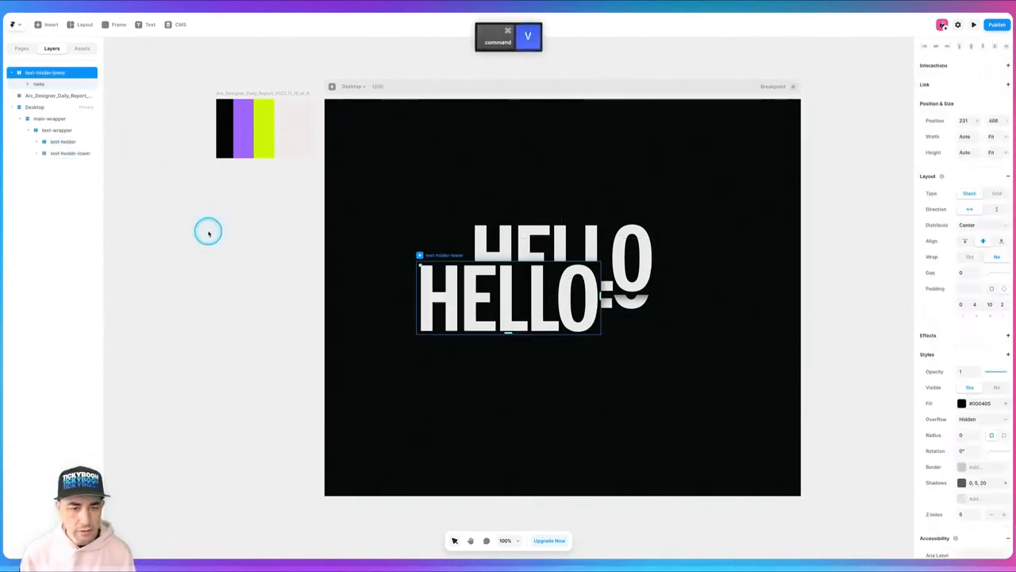
click(11, 72)
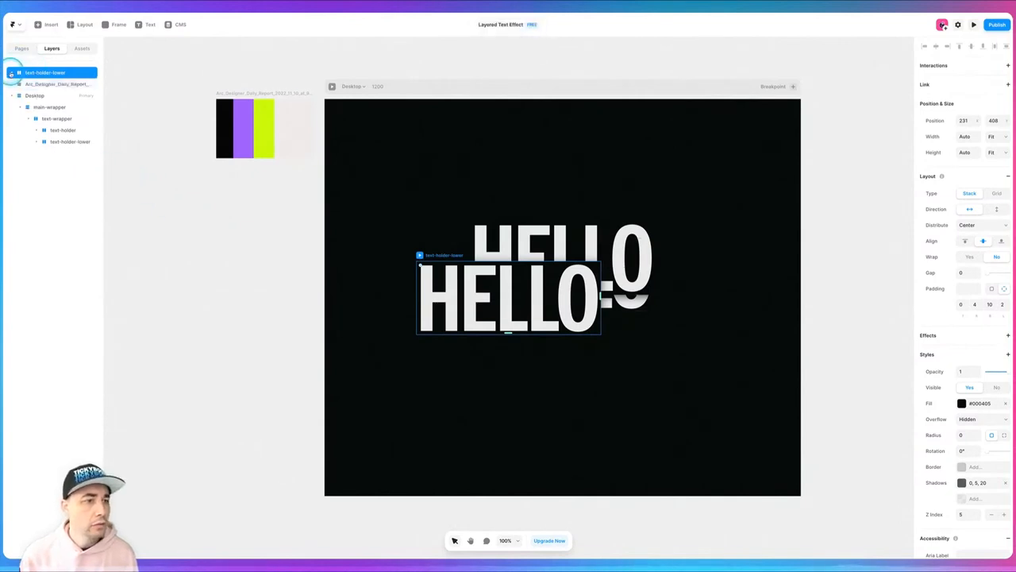
drag(35, 89, 58, 142)
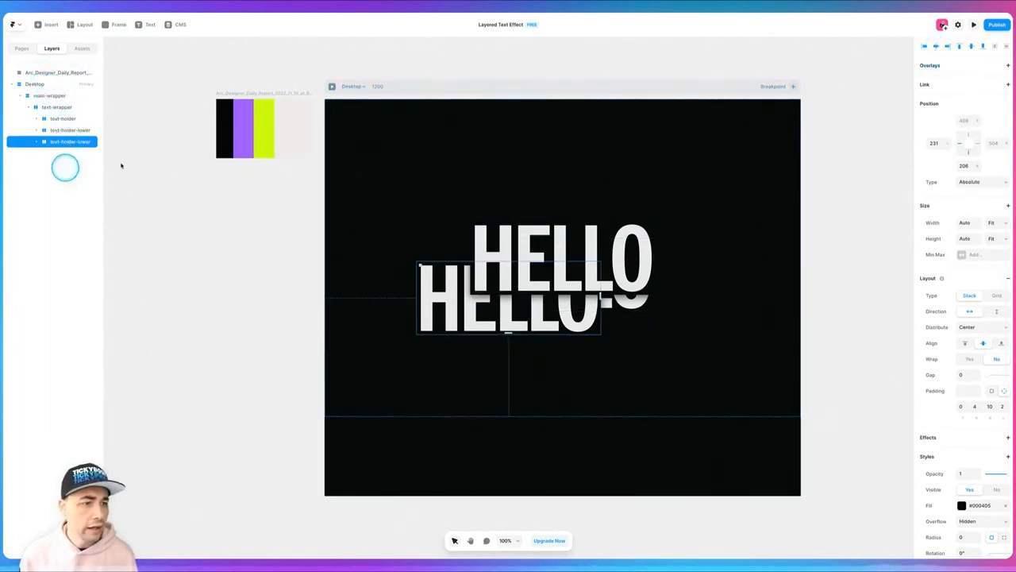
Step: Center the copied text-holder-lower frame horizontally and set its Z Index to 4
click(936, 46)
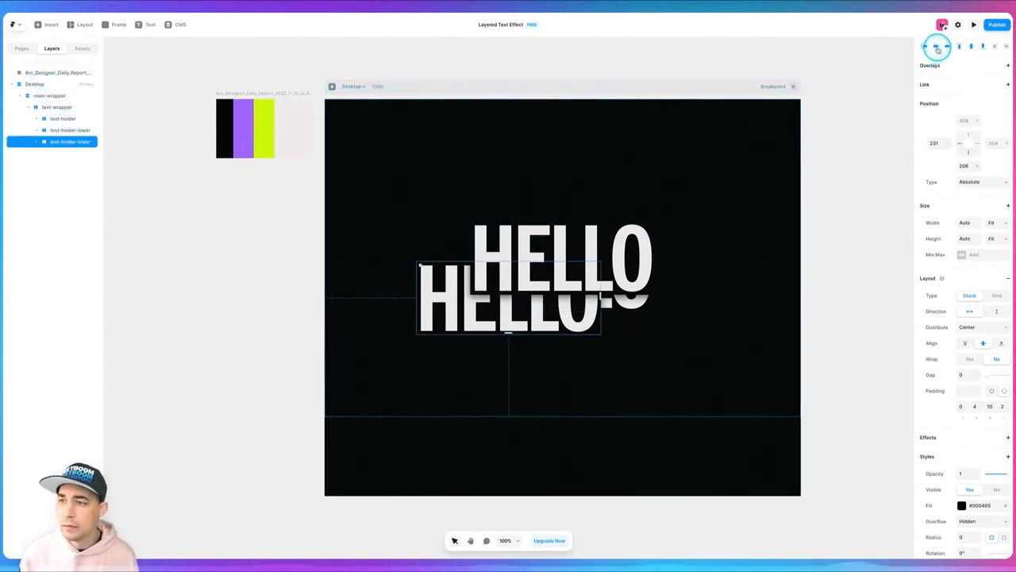
scroll(968, 458, down, 2)
click(963, 469)
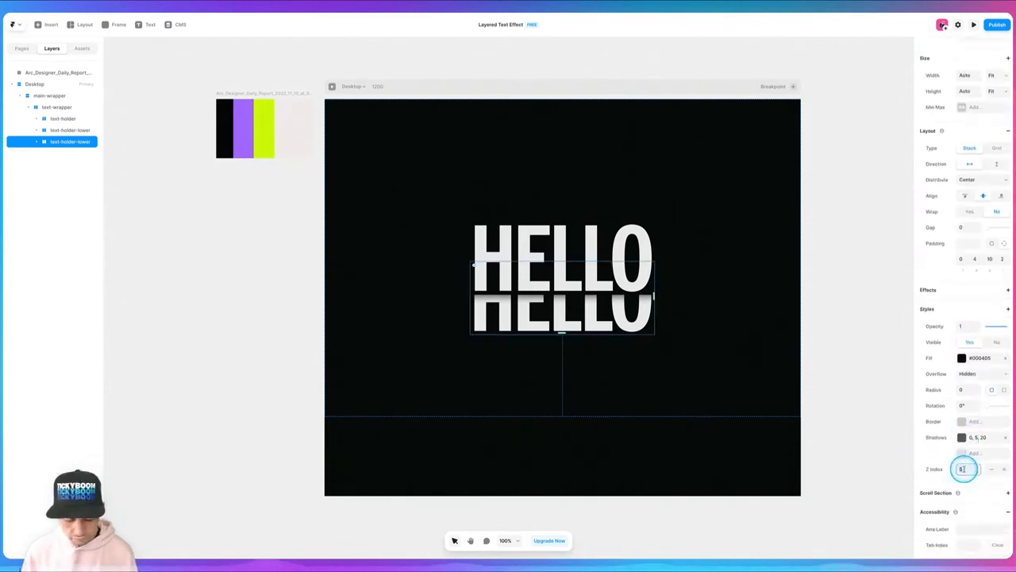
text(4)
key(Tab)
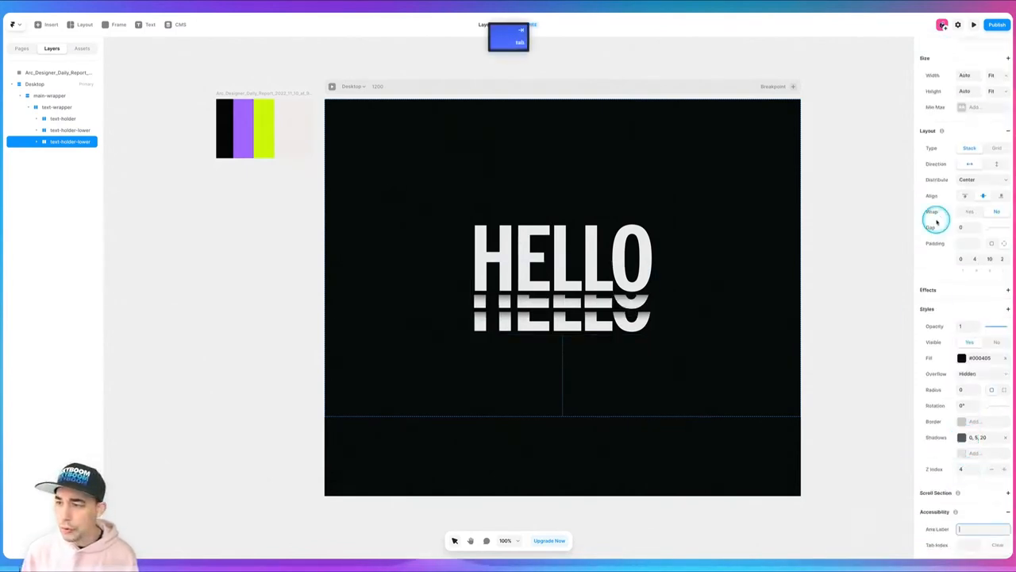
Step: Set the top offset of the copied text-holder-lower frame to 390
scroll(944, 199, up, 3)
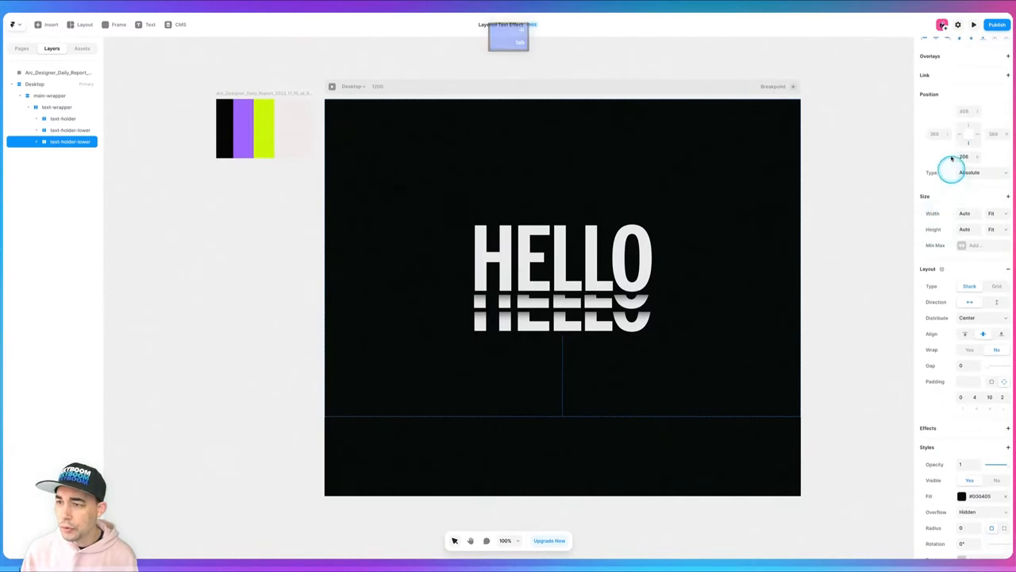
click(964, 111)
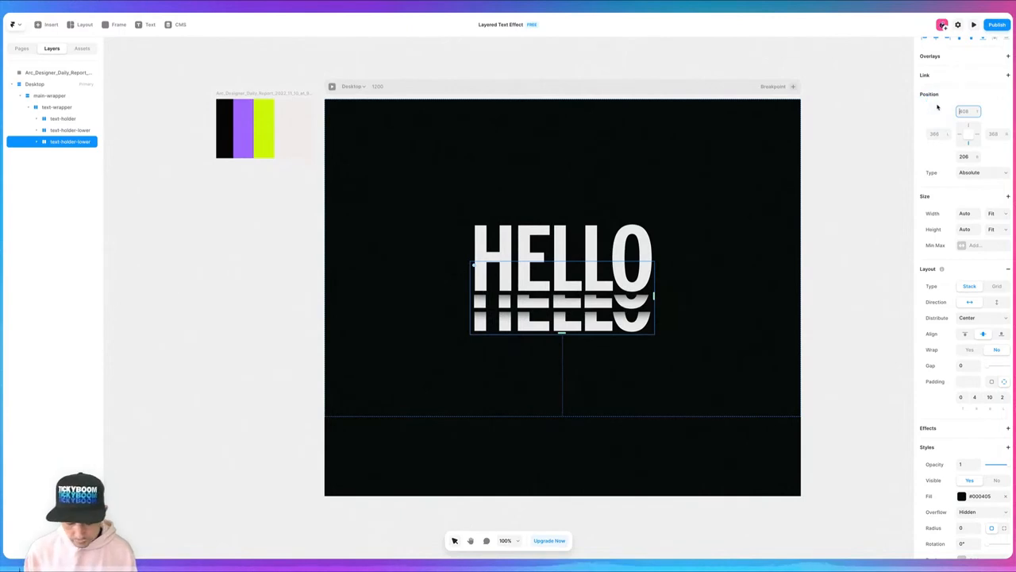
key(Tab)
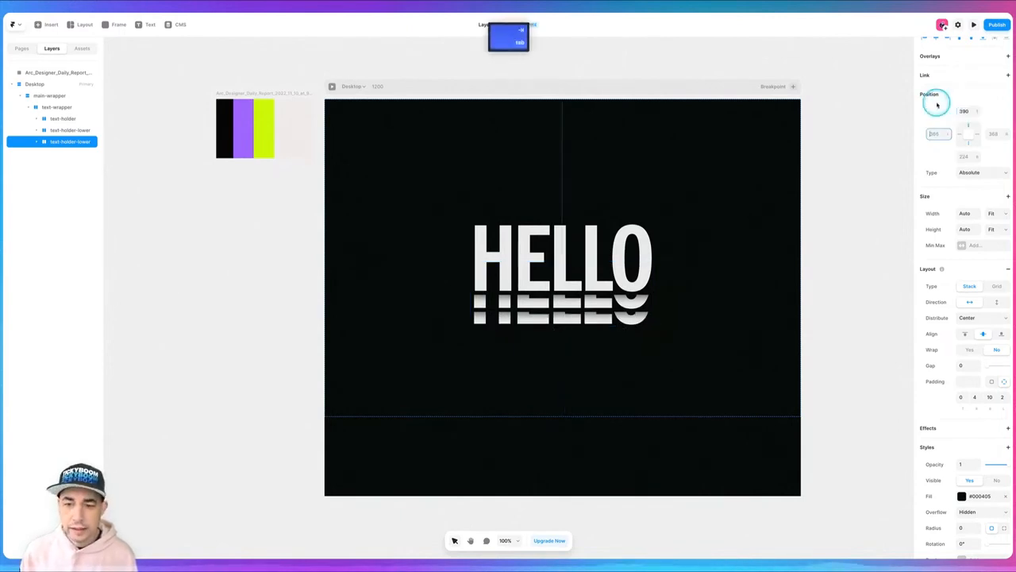
Step: Duplicate the last text-holder-lower frame in text-wrapper and set the duplicate's Z Index to 3
click(63, 165)
click(55, 141)
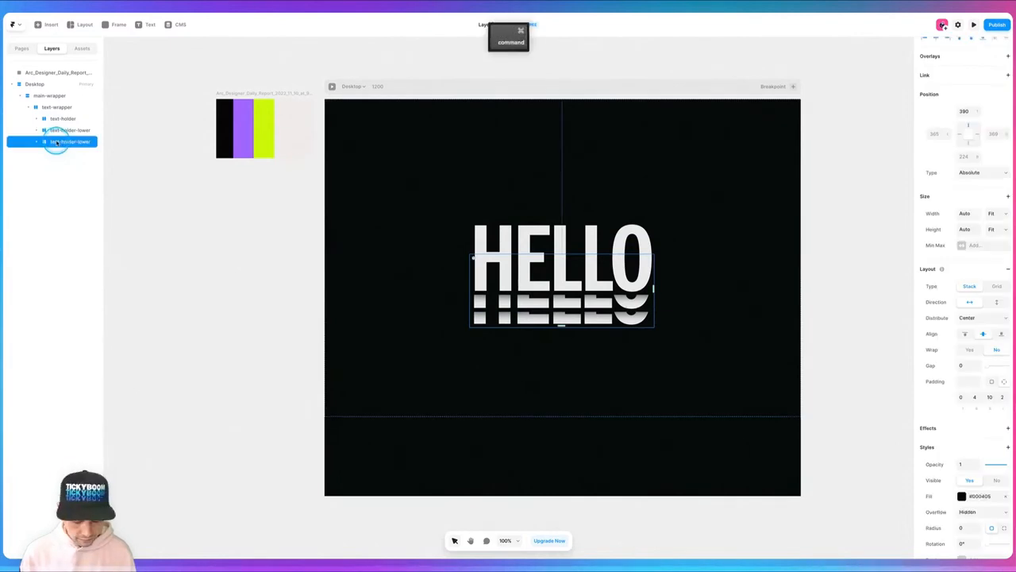
key(super+d)
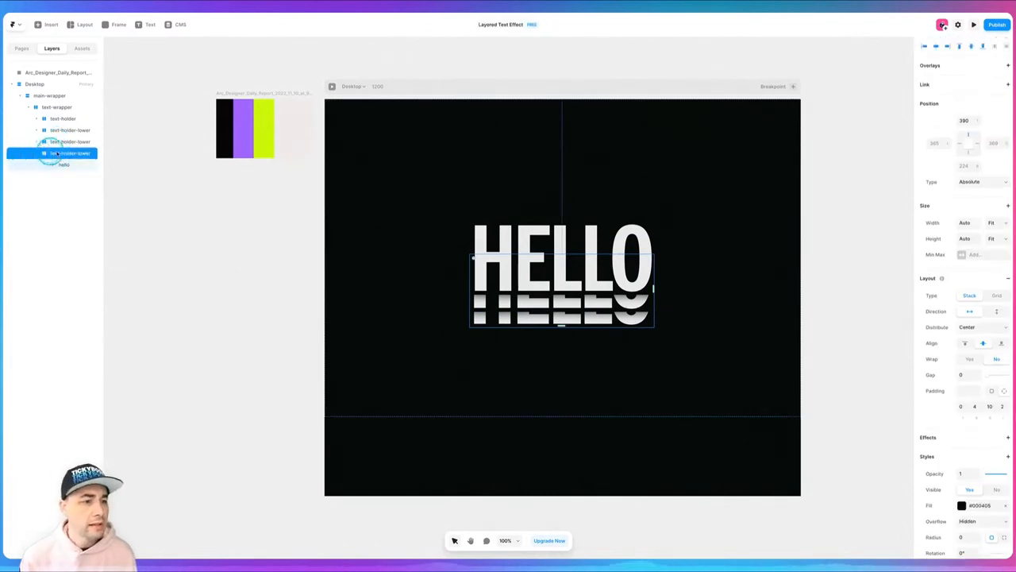
scroll(945, 462, down, 3)
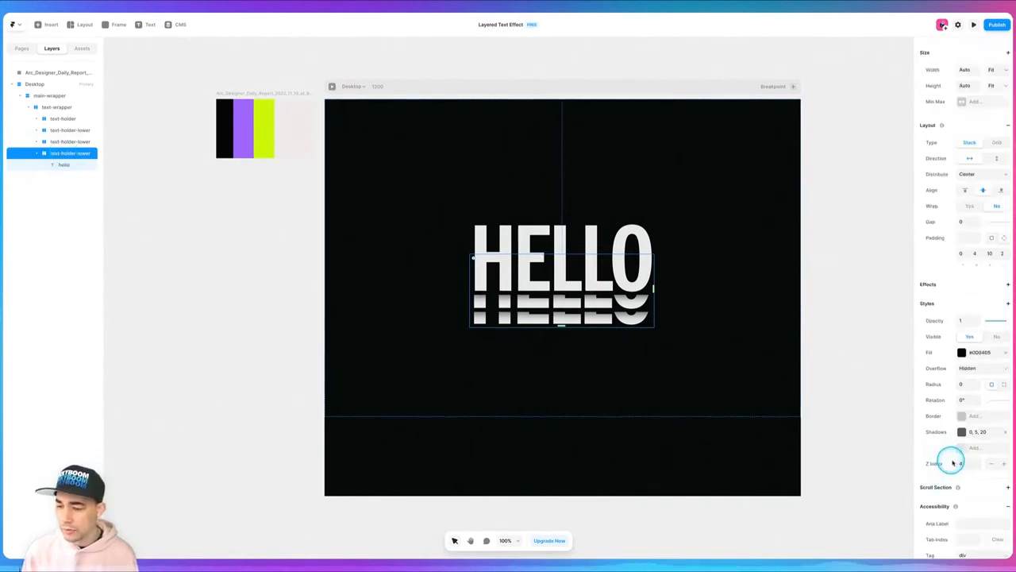
click(962, 462)
key(Tab)
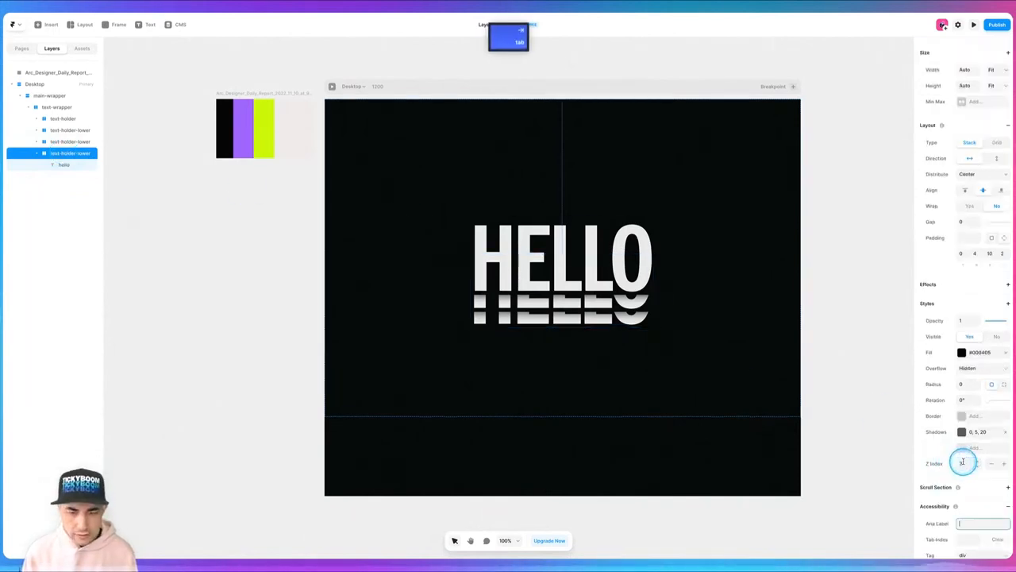
Step: Try top offsets of 400 and 450 on the last text-holder-lower frame
scroll(944, 206, up, 3)
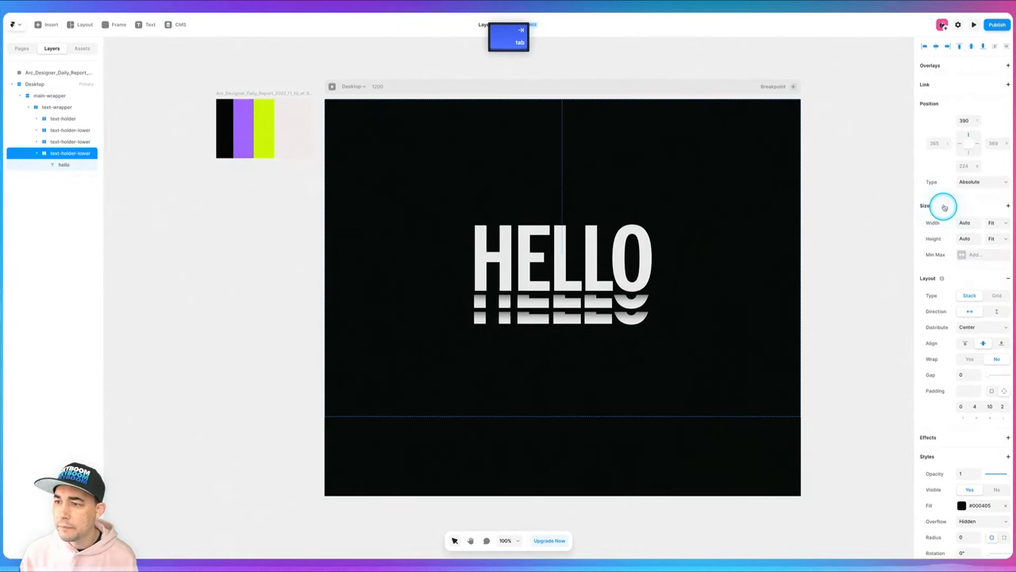
click(965, 120)
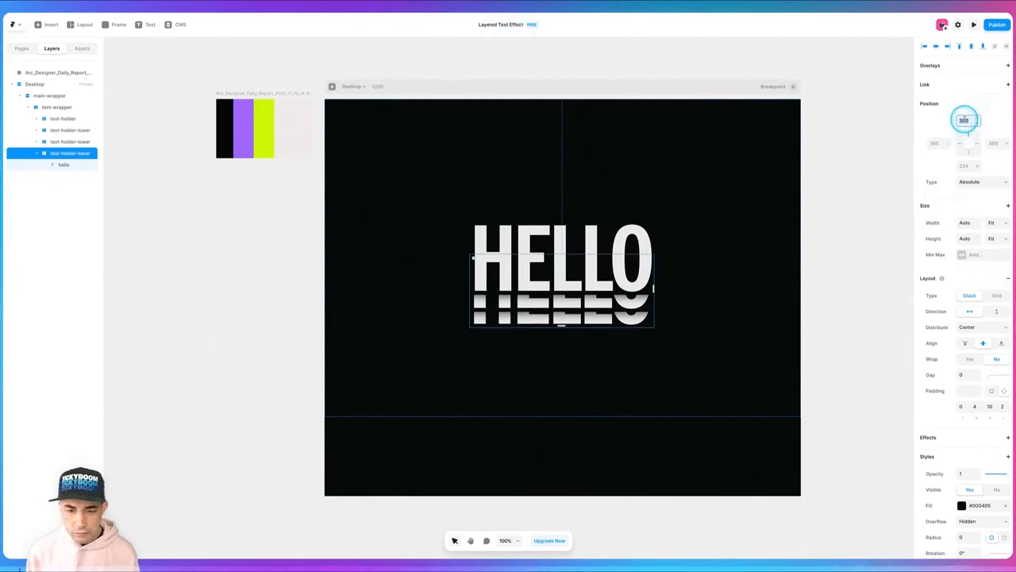
text(400)
key(Tab)
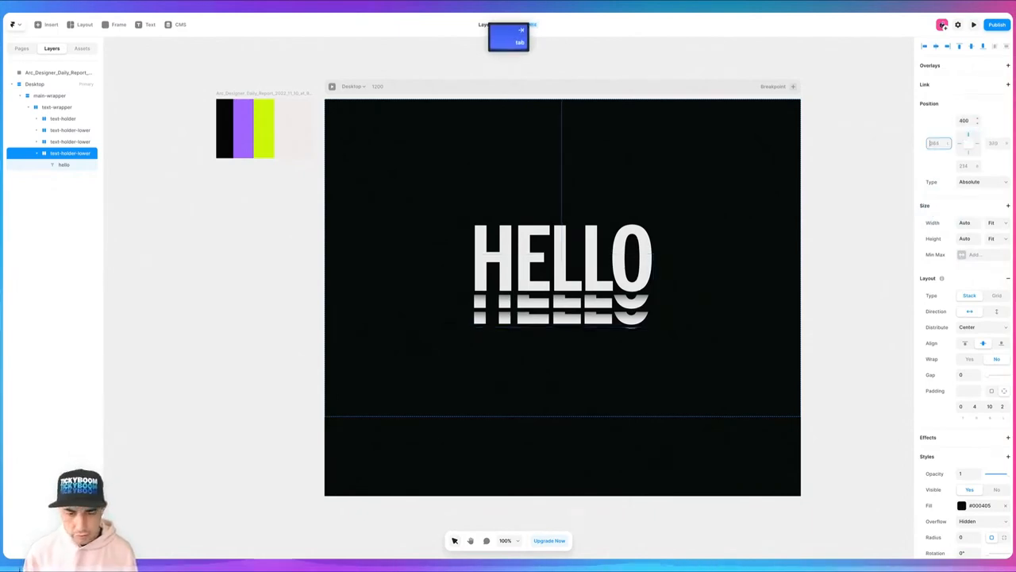
click(964, 120)
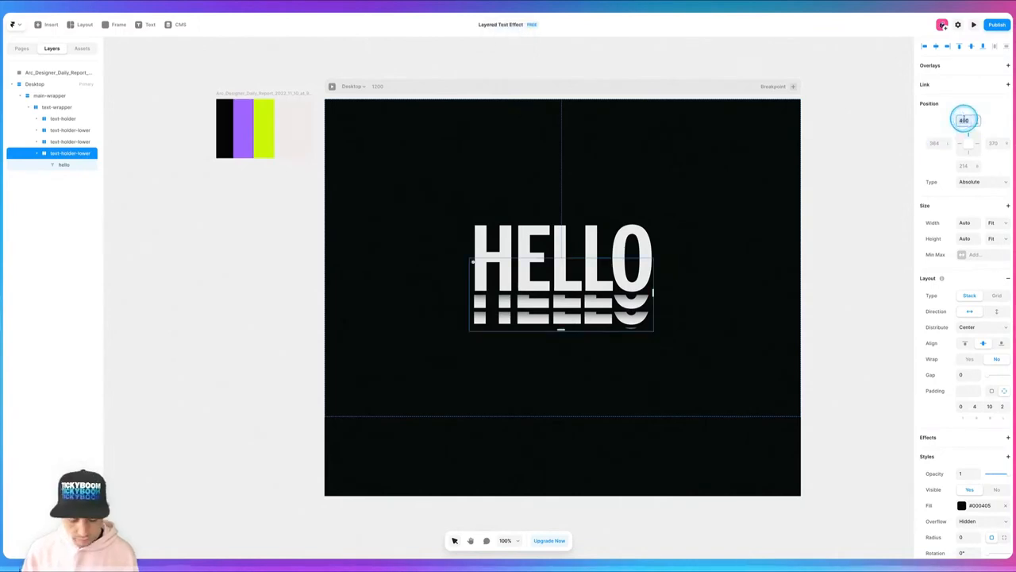
text(450)
key(Tab)
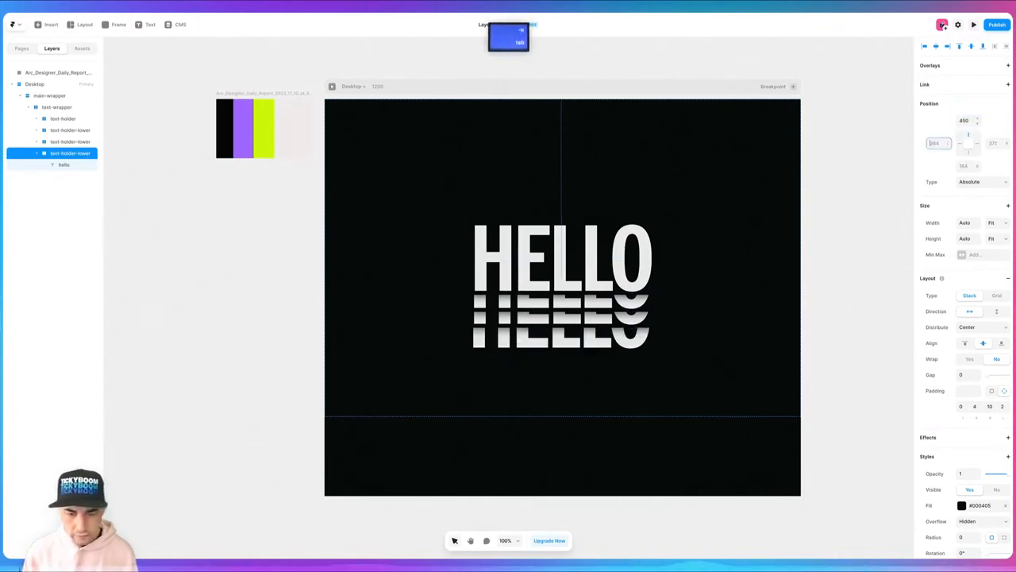
Step: Set the last text-holder-lower frame's top offset to 425 and center the frame horizontally
click(964, 119)
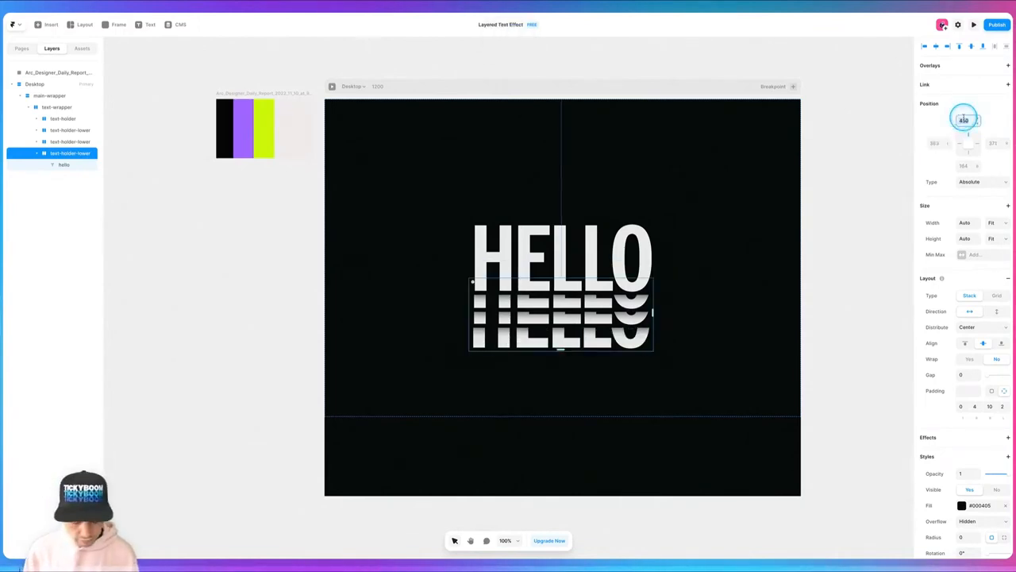
text(425)
key(Tab)
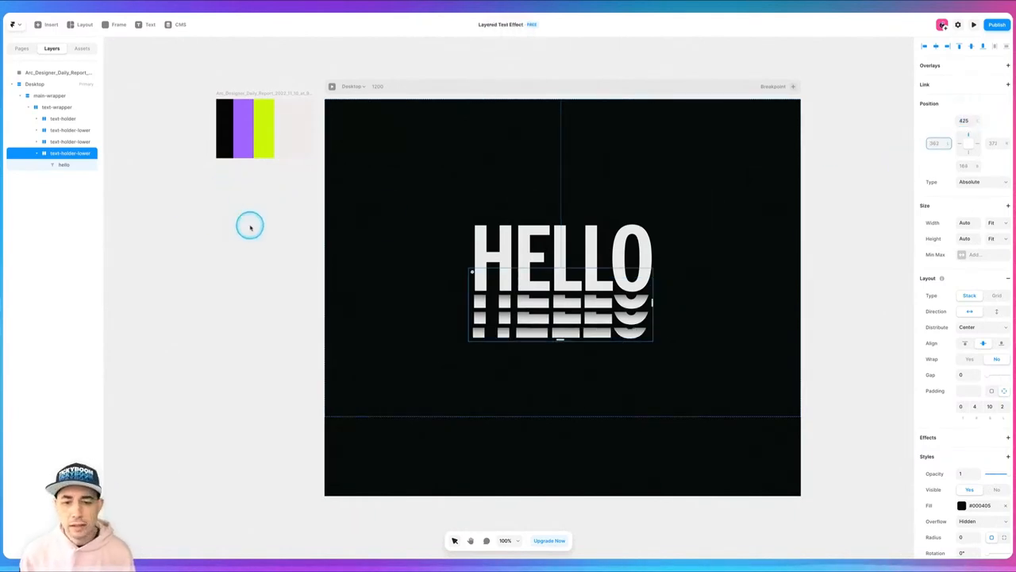
click(937, 46)
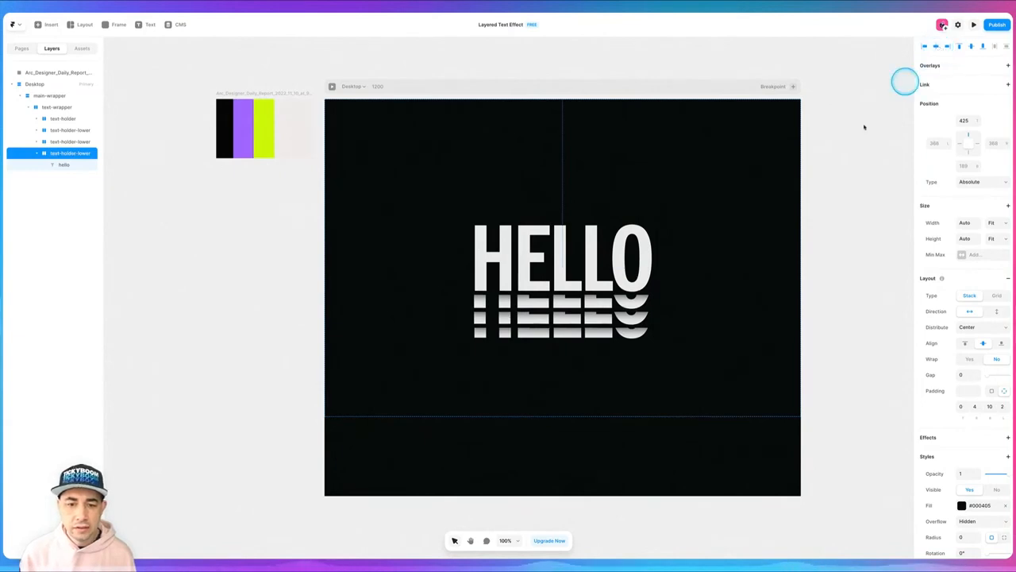
Step: Center the first and second text-holder-lower frames horizontally in text-wrapper
click(60, 141)
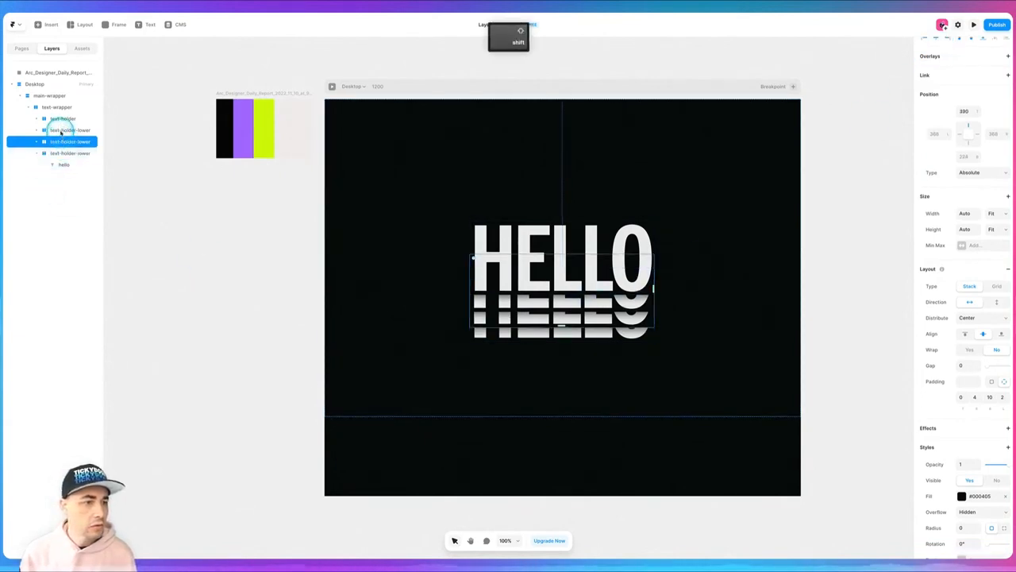
shift+click(59, 129)
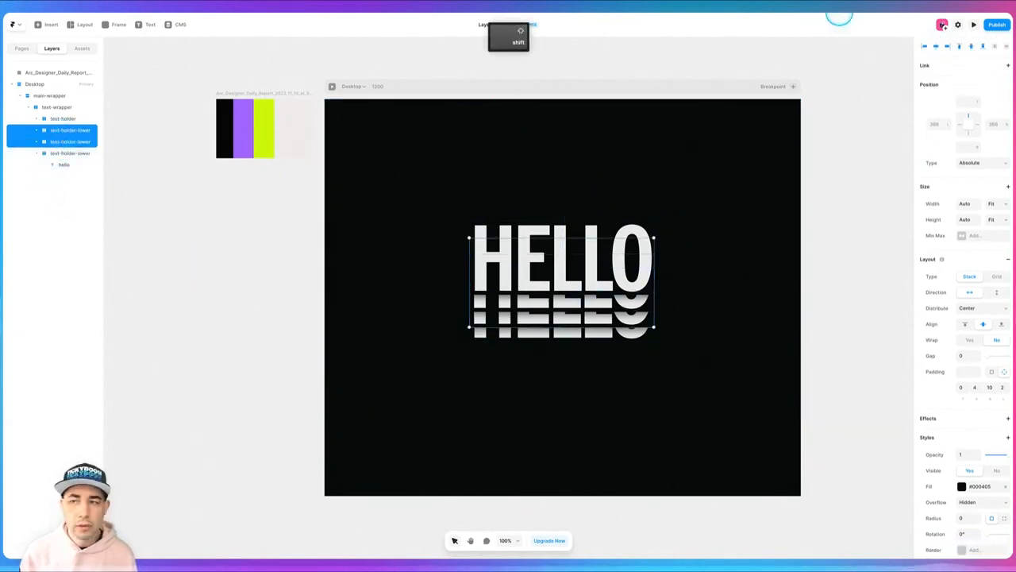
click(936, 46)
click(848, 277)
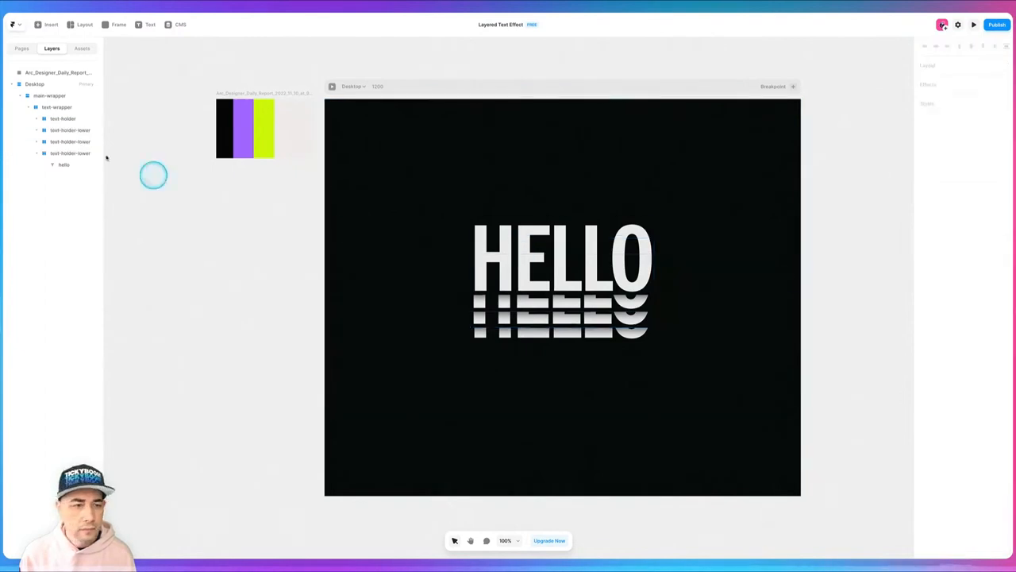
click(59, 142)
click(936, 38)
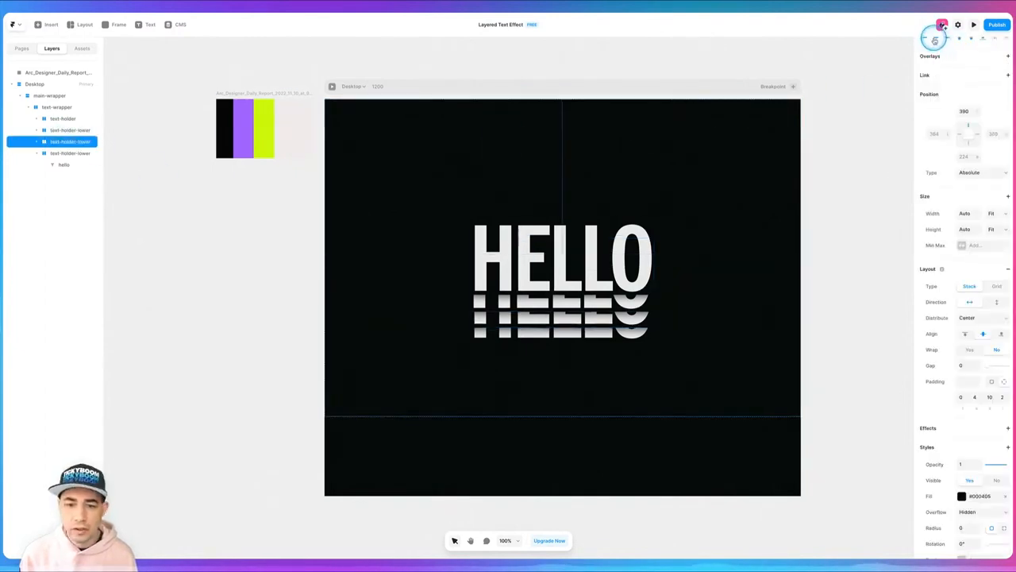
click(65, 130)
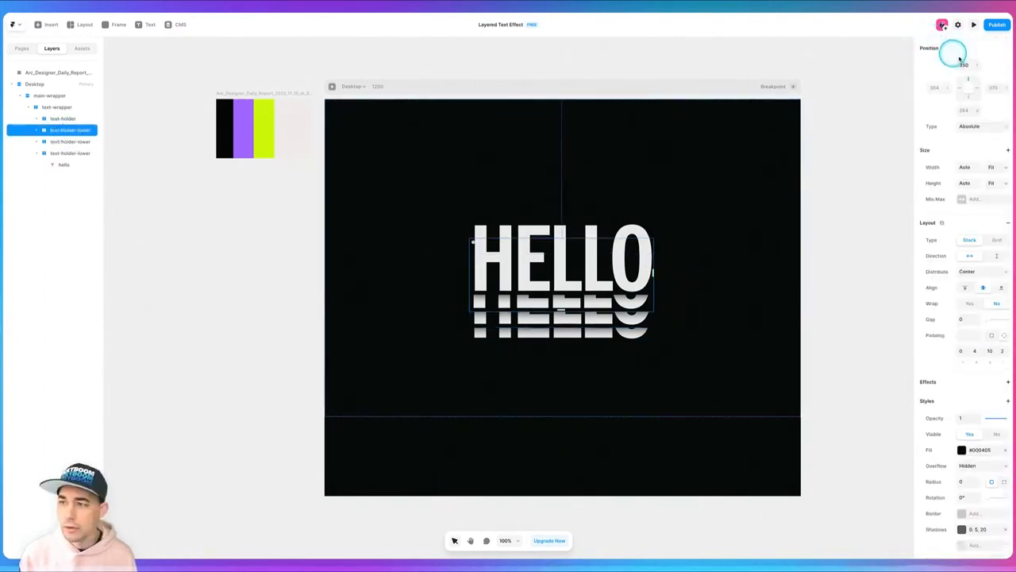
scroll(937, 76, up, 2)
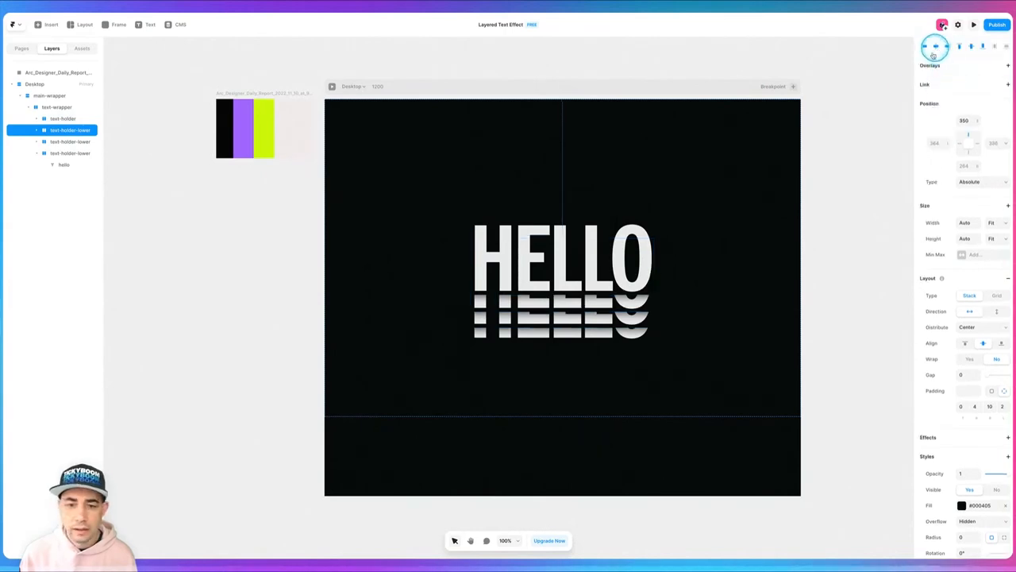
click(847, 317)
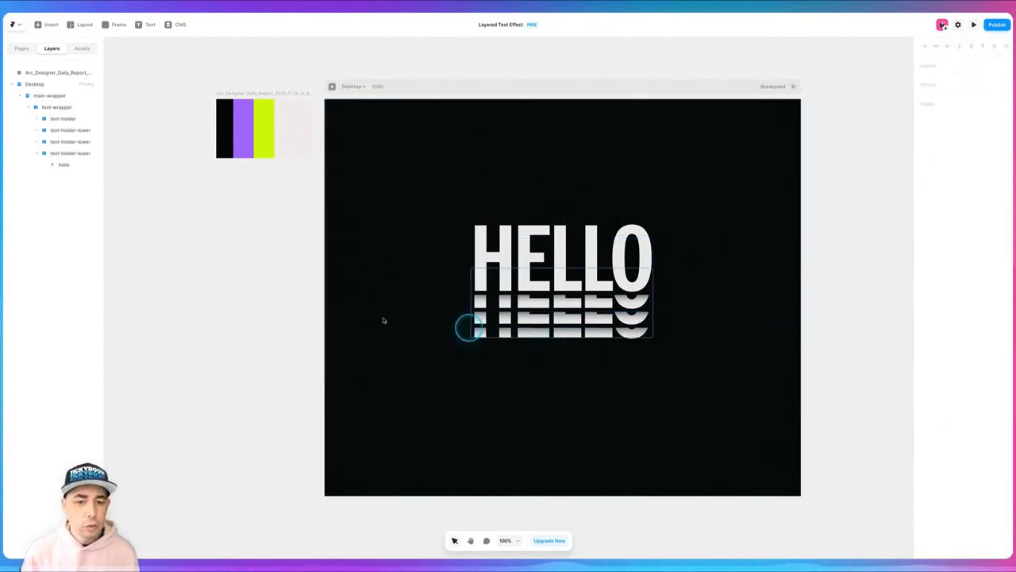
Step: Duplicate the last text-holder-lower frame in text-wrapper and collapse the original frame's layers
click(62, 153)
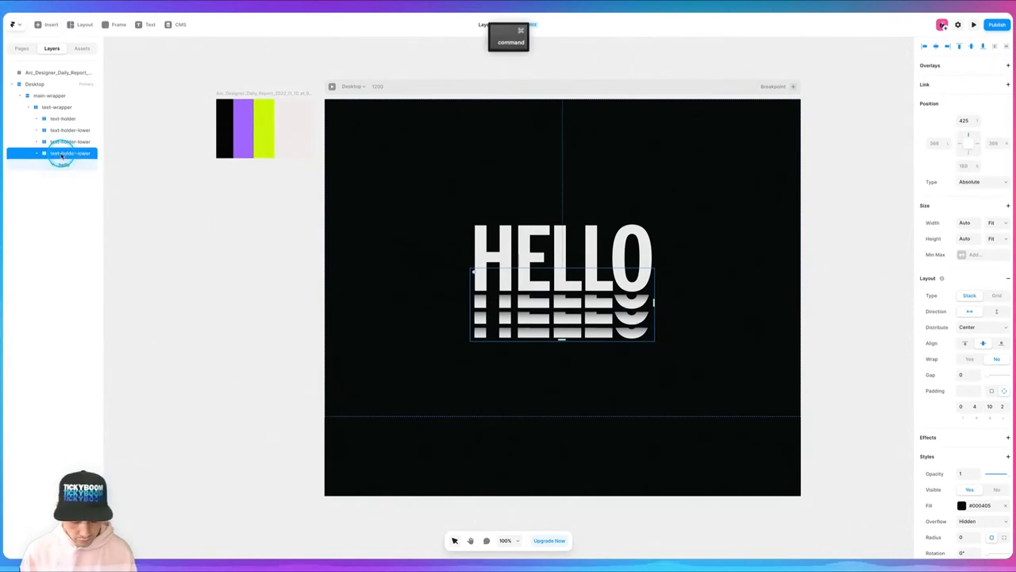
key(super+d)
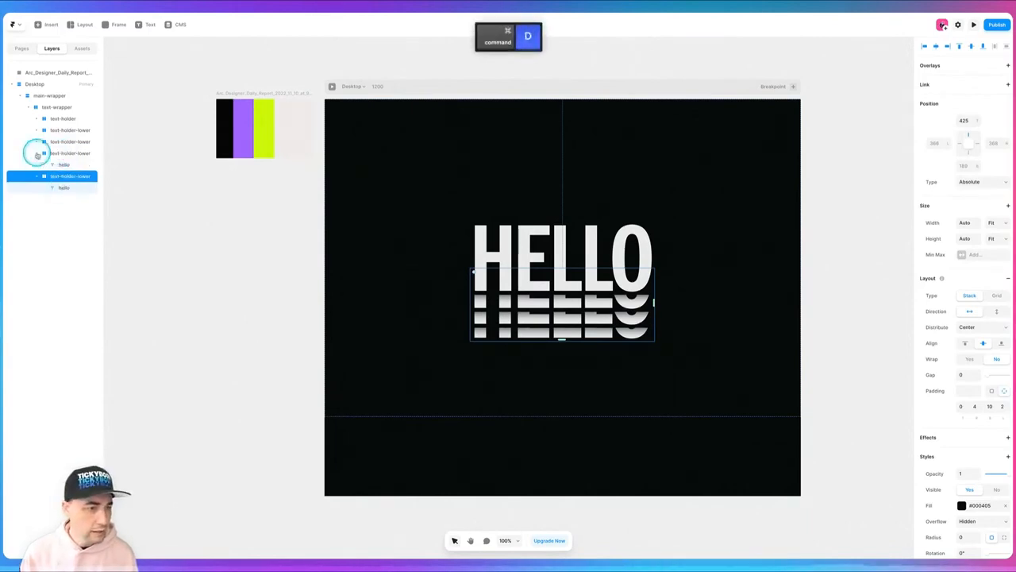
click(37, 154)
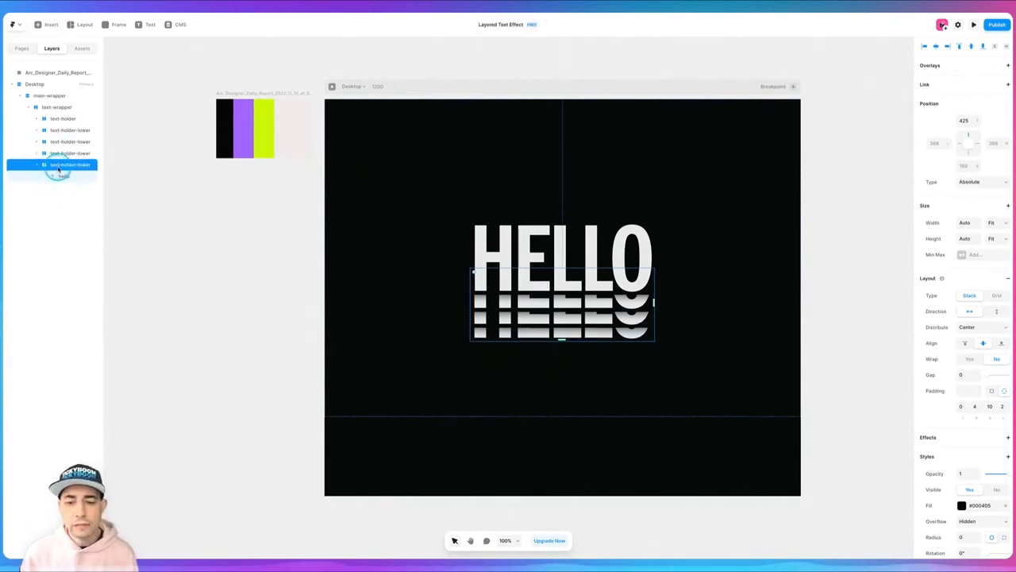
Step: Set the new text-holder-lower duplicate's top offset to 450 and its Z Index to 2
click(965, 120)
text(450)
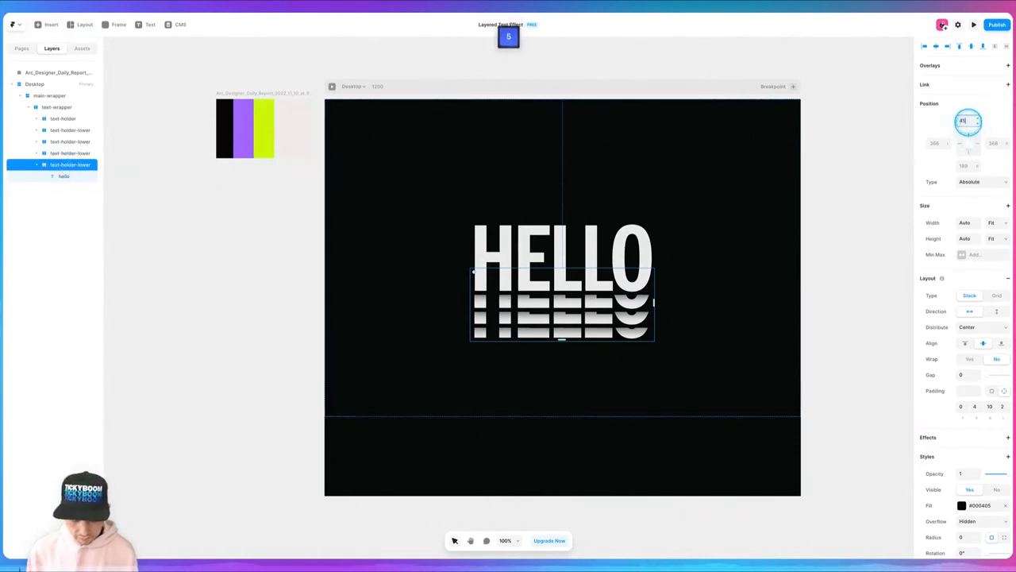
key(Tab)
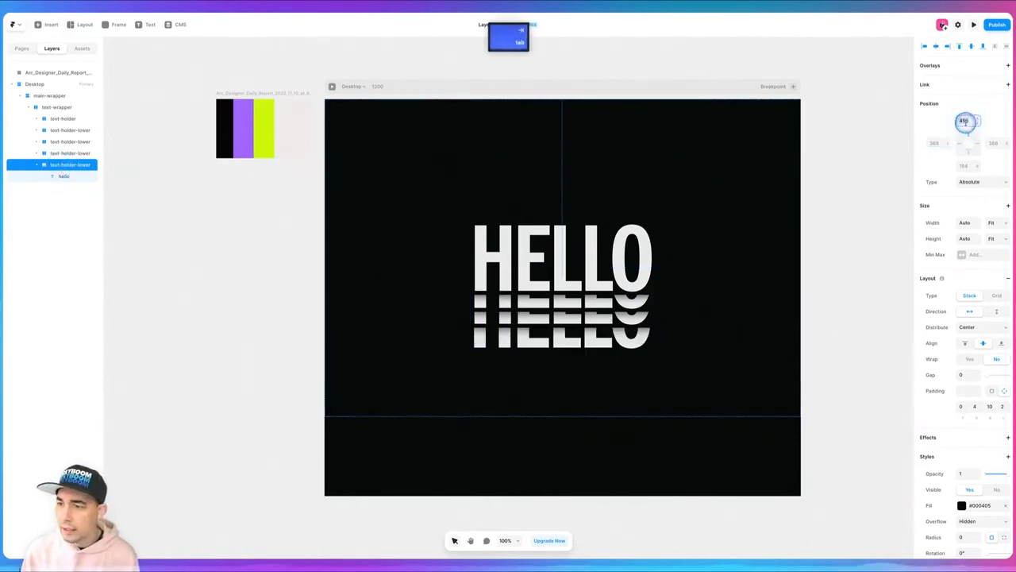
click(965, 121)
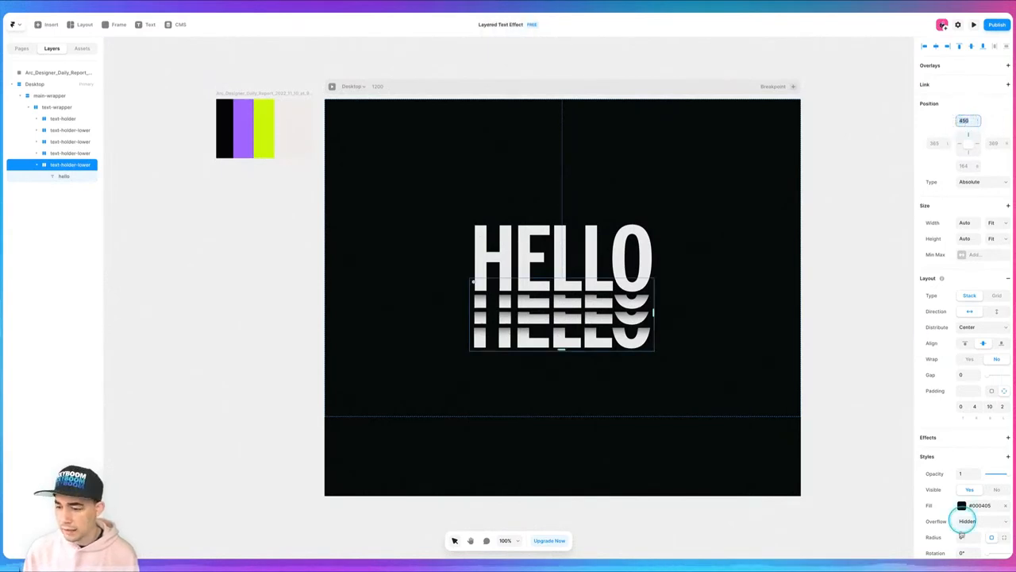
scroll(961, 534, down, 3)
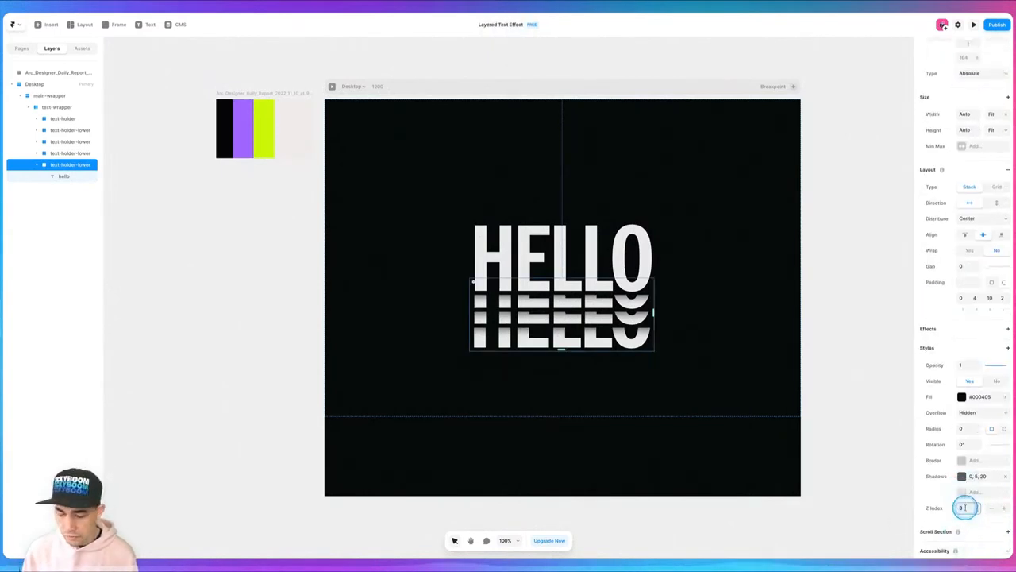
text(2)
key(Tab)
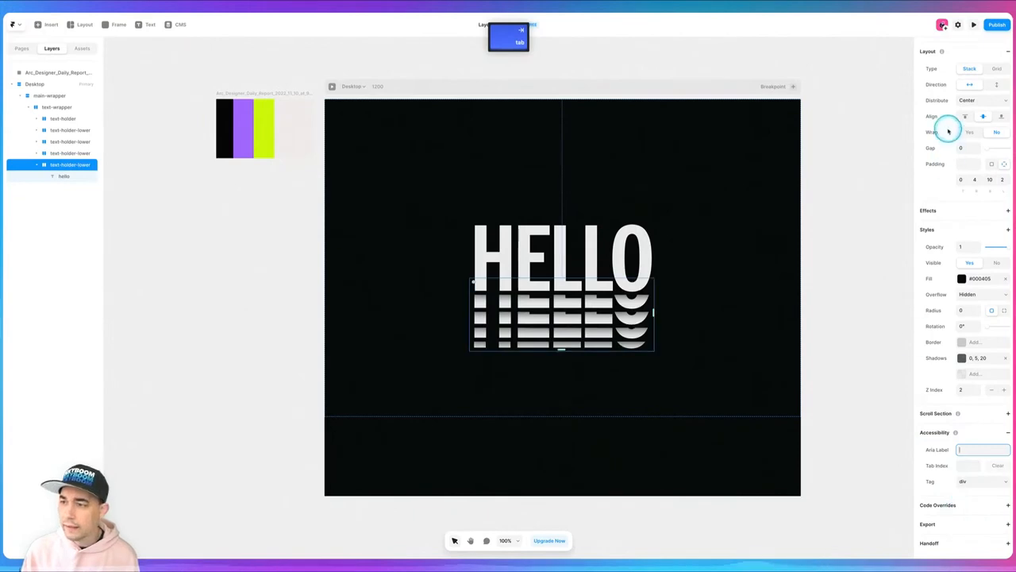
Step: Set the top offset of the last text-holder-lower frame to 460
scroll(956, 119, up, 6)
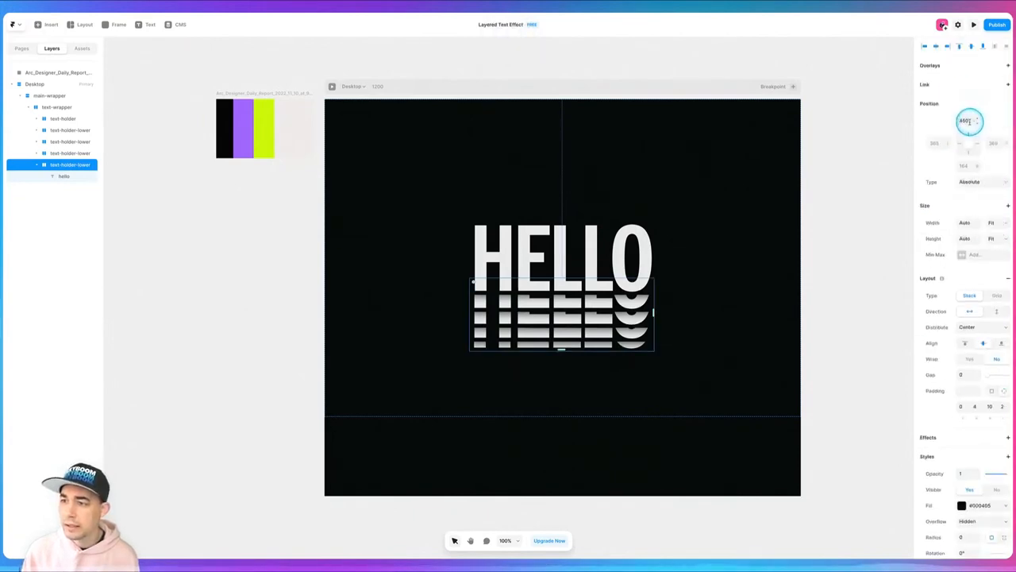
click(970, 121)
text(460)
key(Tab)
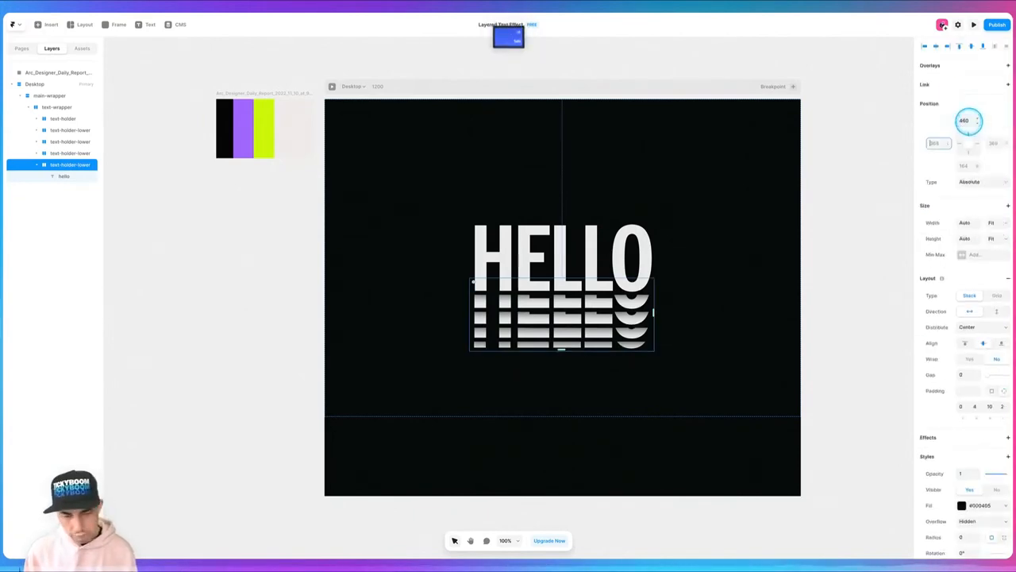
Step: Remove the 0, 5, 20 shadow from the last text-holder-lower frame
scroll(945, 409, down, 4)
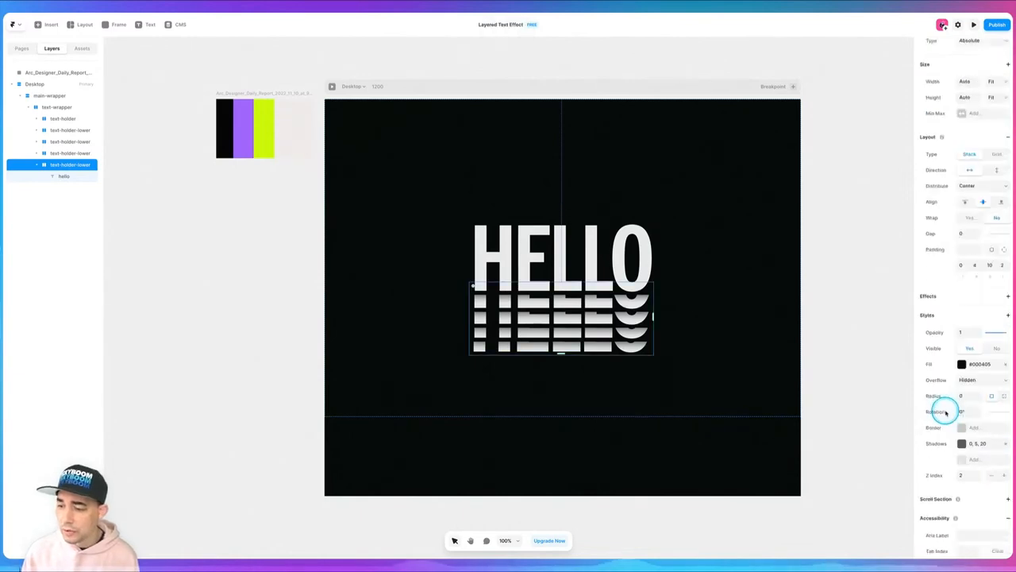
click(1006, 445)
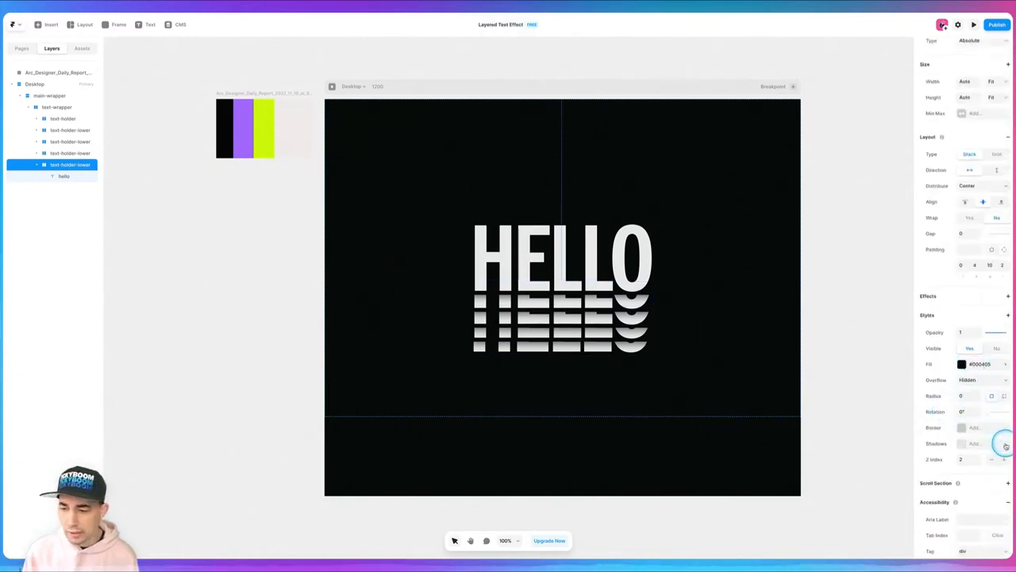
click(947, 341)
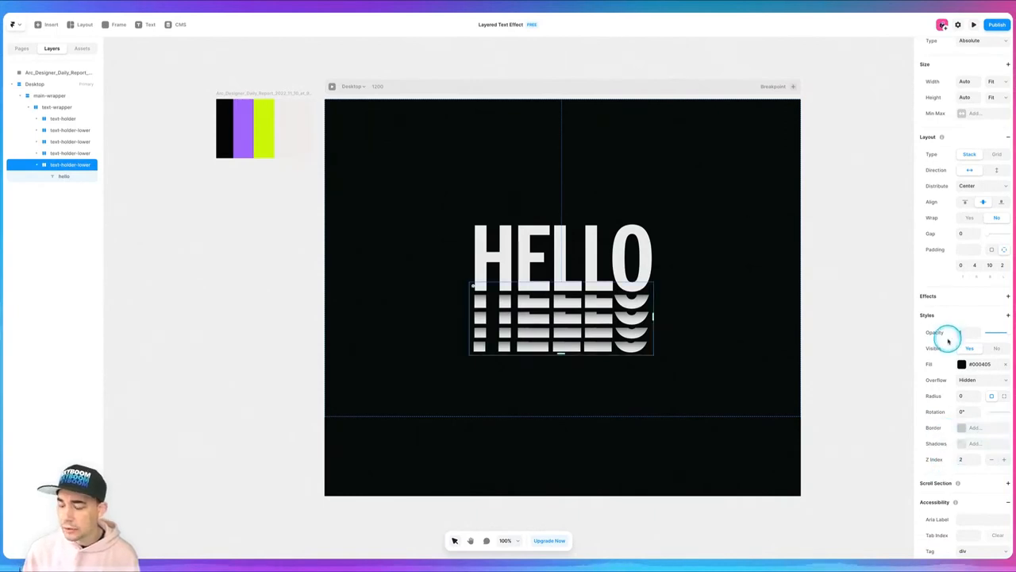
Step: Set the opacity of the last text-holder-lower frame to 0.25 and deselect it
scroll(947, 339, up, 2)
scroll(947, 339, up, 2)
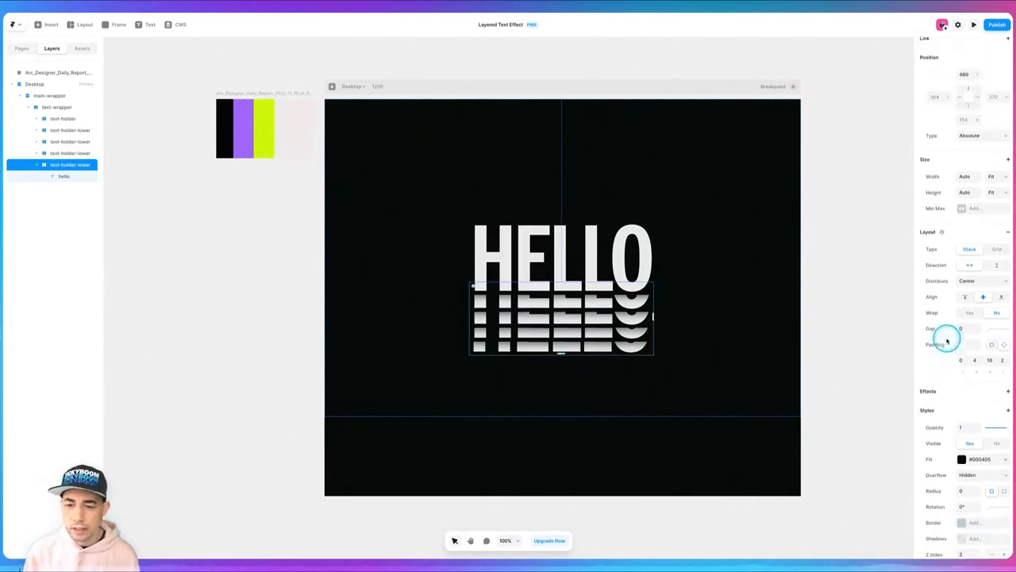
scroll(947, 340, down, 2)
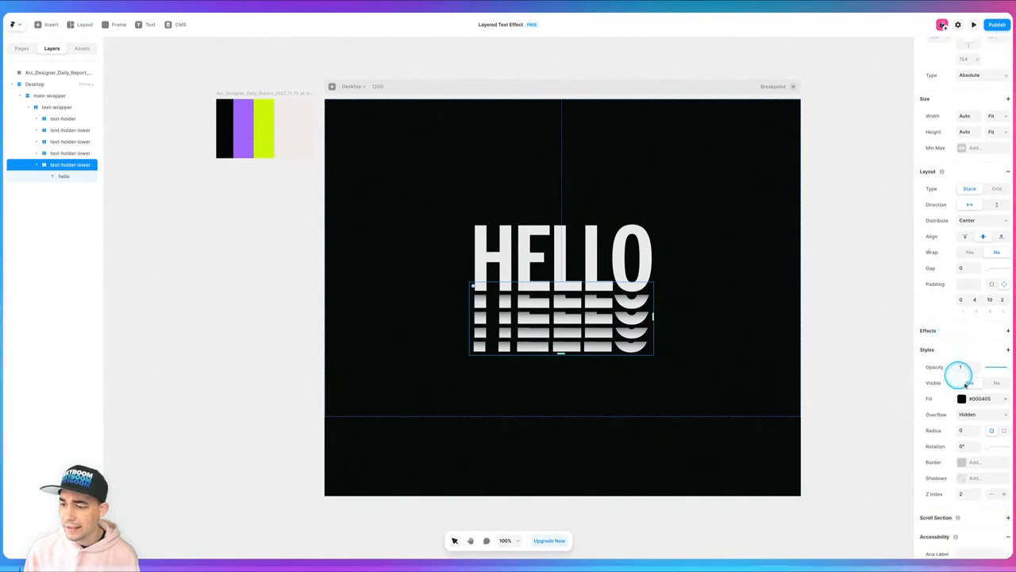
click(963, 367)
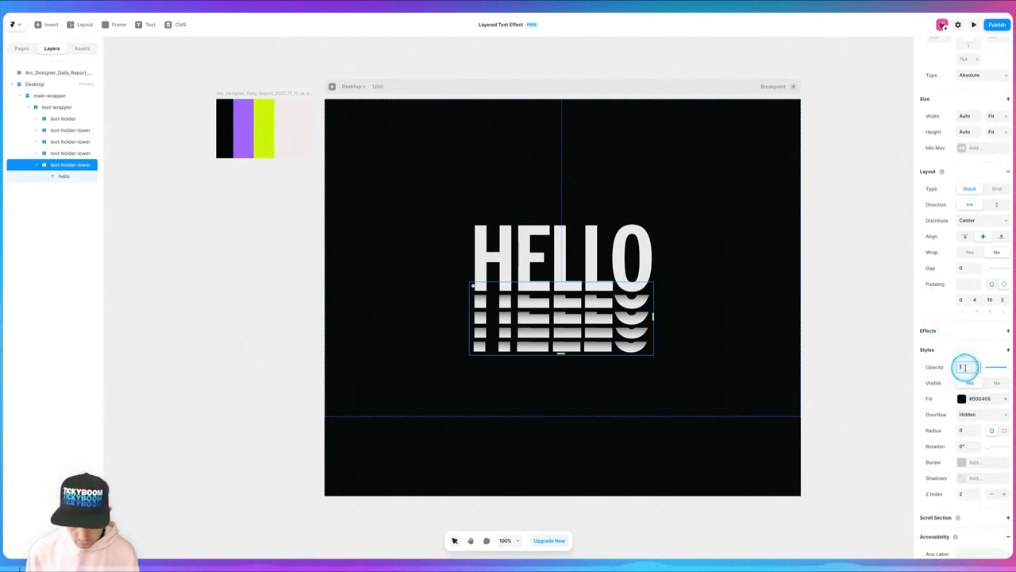
text(.25)
key(Return)
click(827, 312)
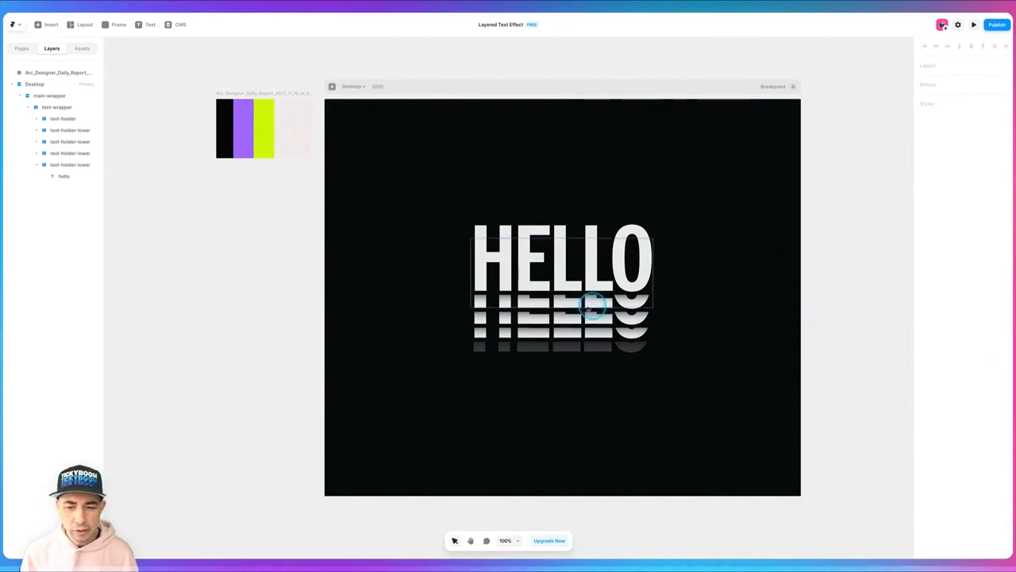
Step: Recenter the first text-holder-lower frame horizontally and select the second one to check its alignment
click(60, 130)
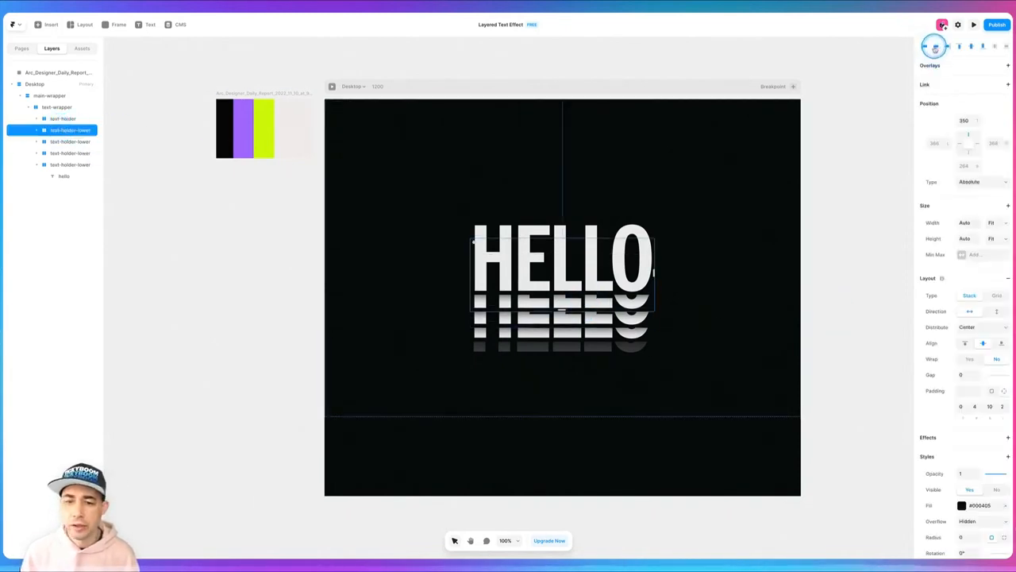
click(65, 141)
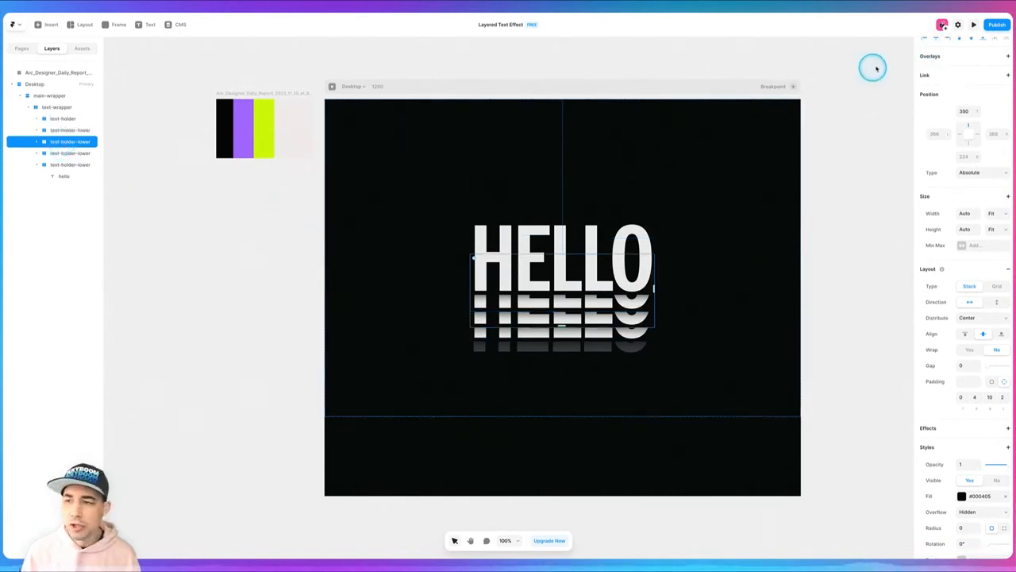
scroll(940, 87, up, 1)
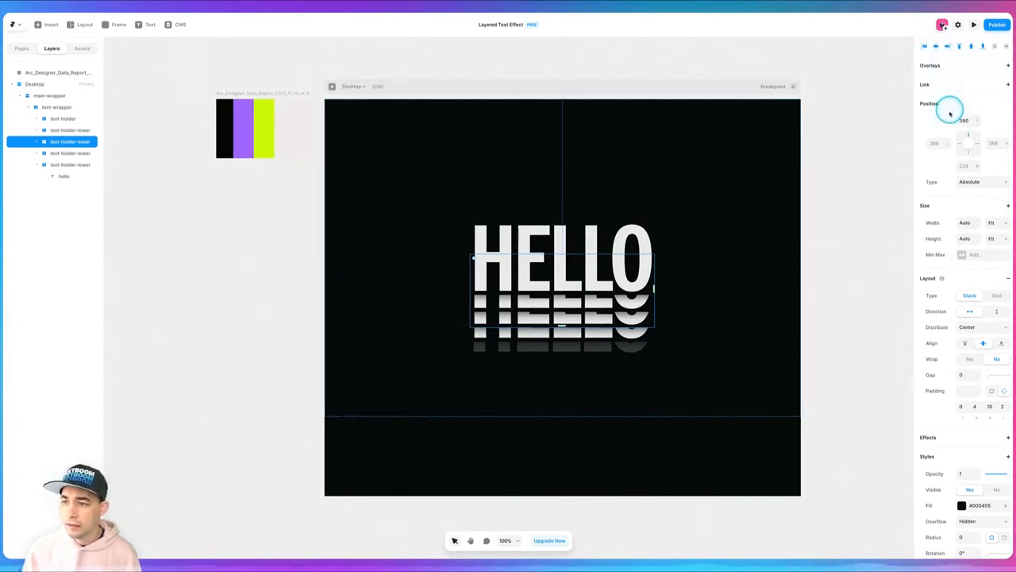
Step: Recenter the third and last text-holder-lower frames horizontally, clear the selection, and collapse the last frame's layer
click(58, 155)
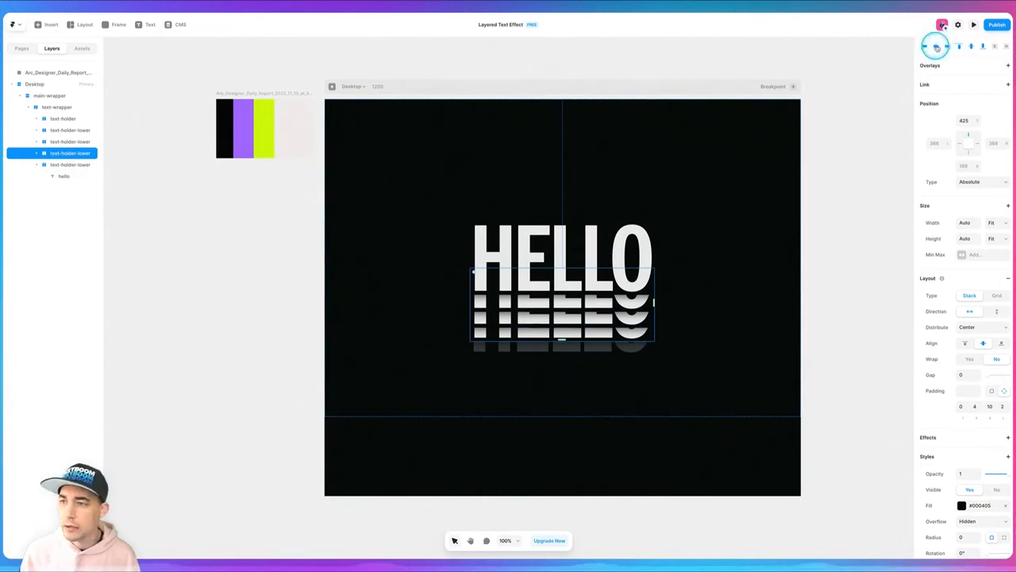
click(57, 164)
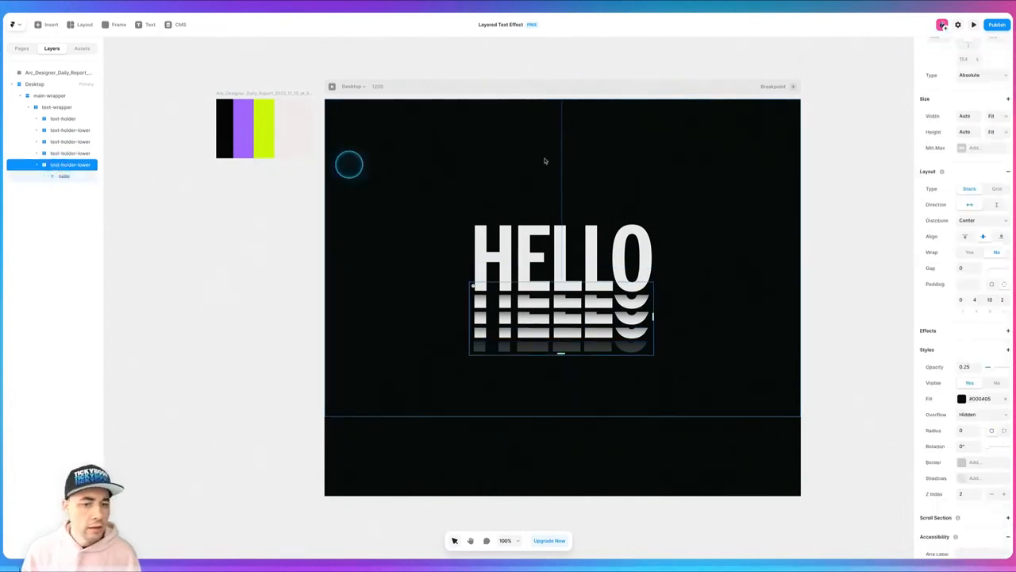
scroll(951, 54, up, 3)
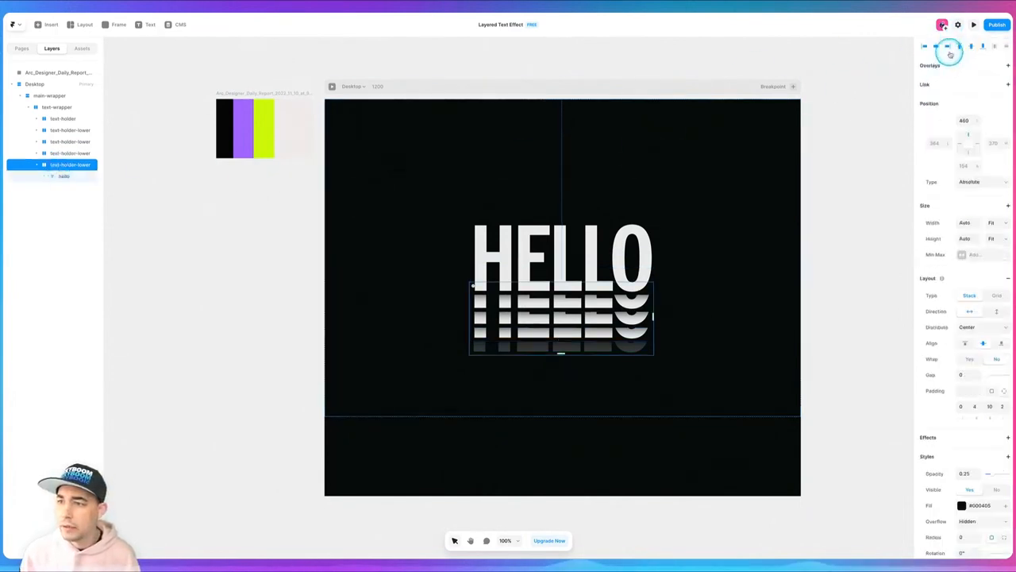
click(854, 266)
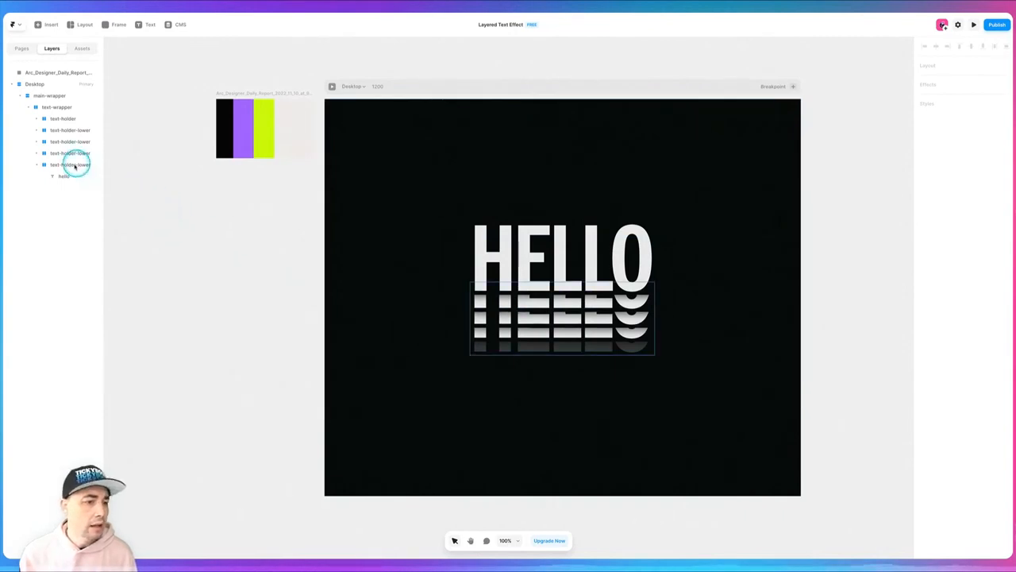
click(38, 164)
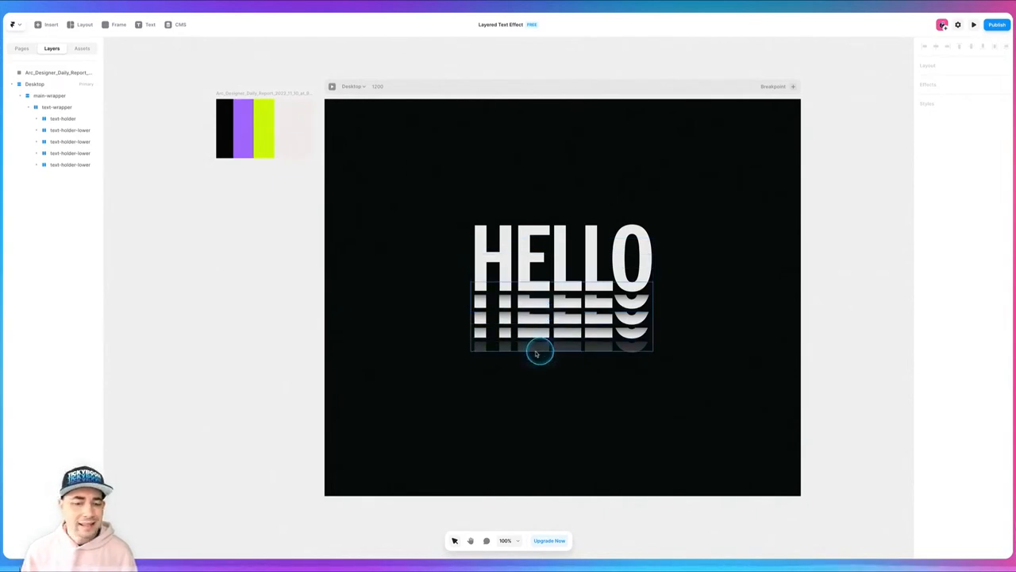
Step: Set the top offset of the first text-holder-lower frame to 375 and recenter it horizontally
click(67, 130)
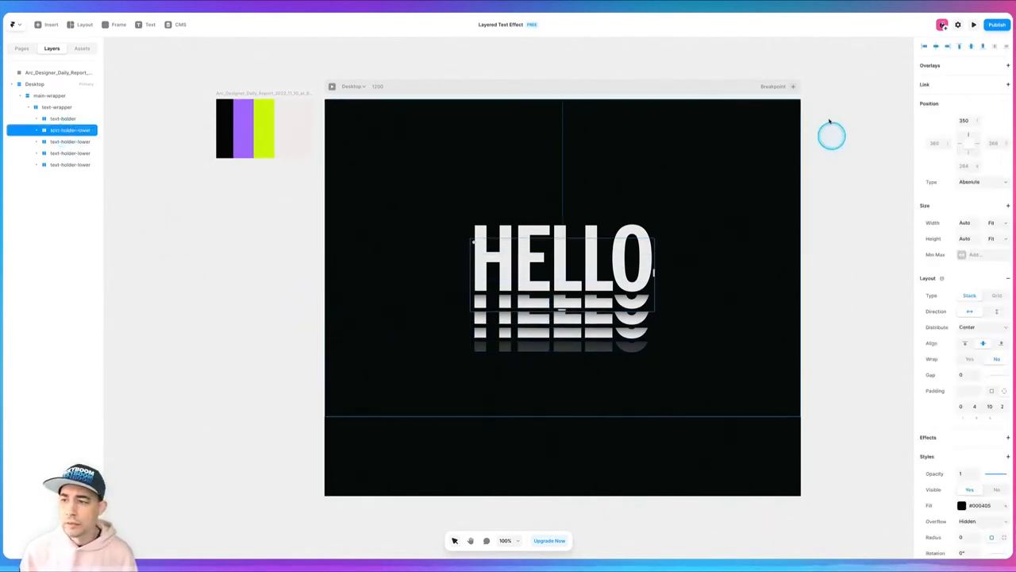
click(967, 121)
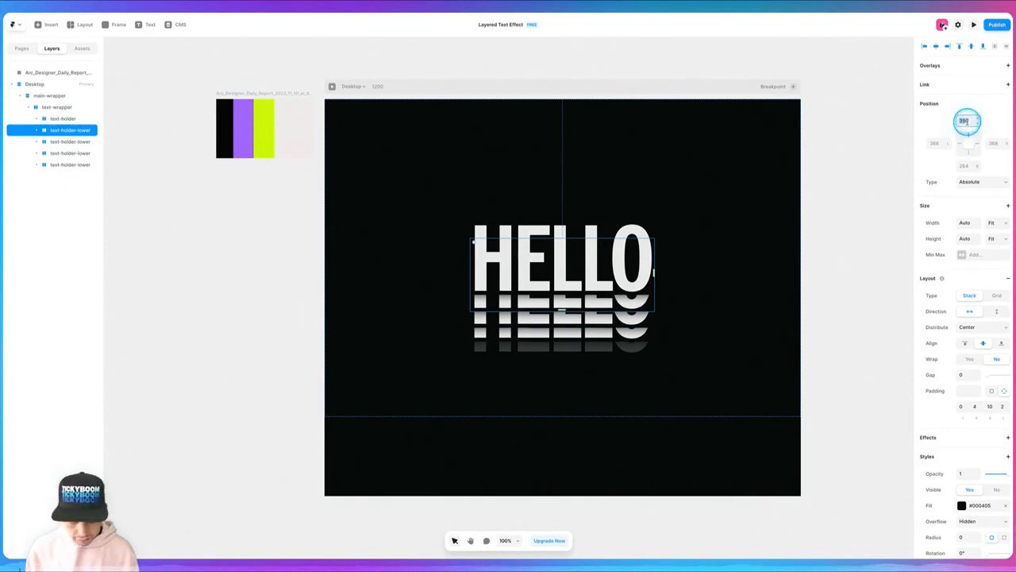
text(375)
key(Return)
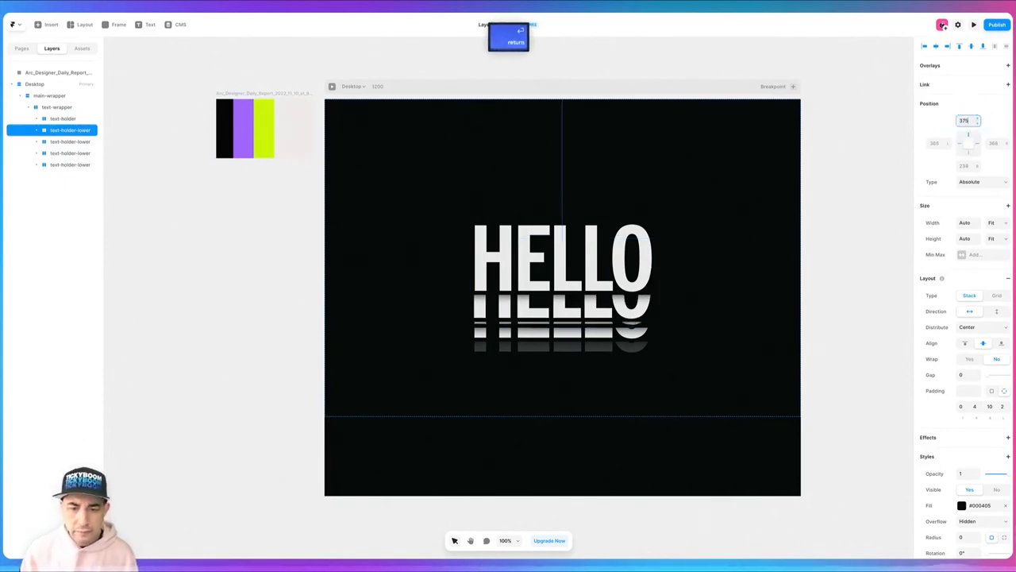
click(940, 47)
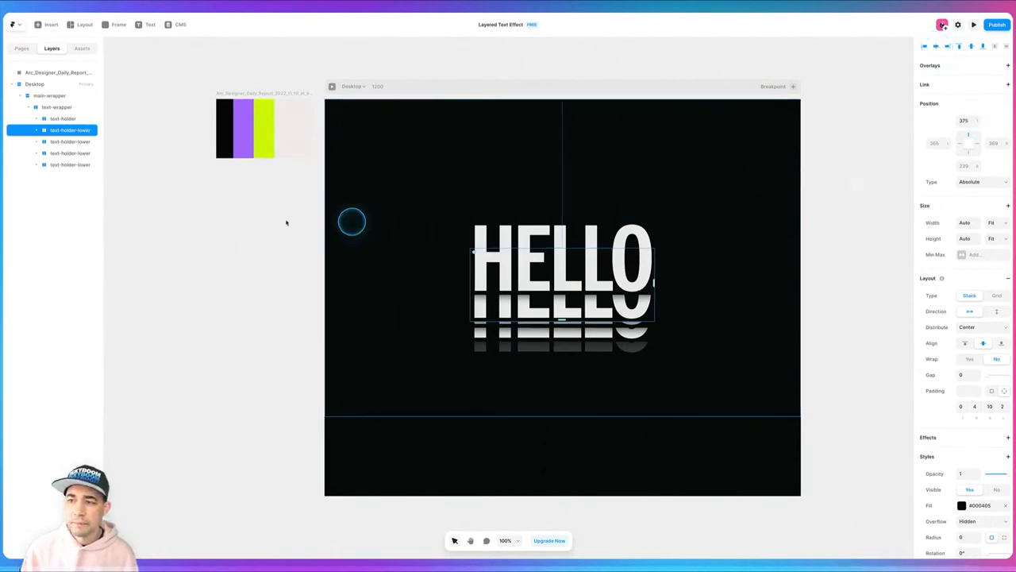
Step: Set the top offset of the second text-holder-lower frame to 400
click(42, 141)
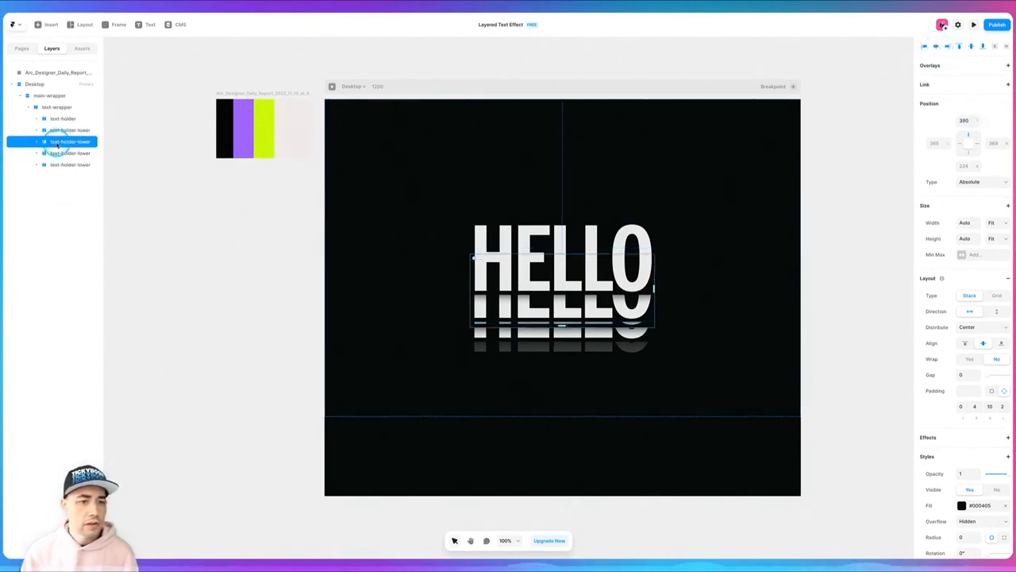
click(962, 121)
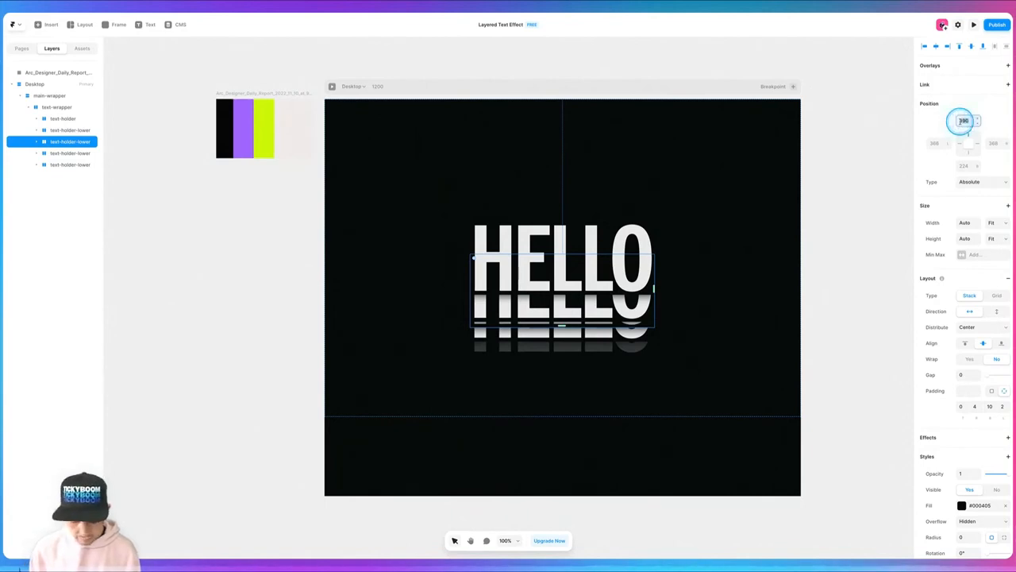
text(400)
key(Tab)
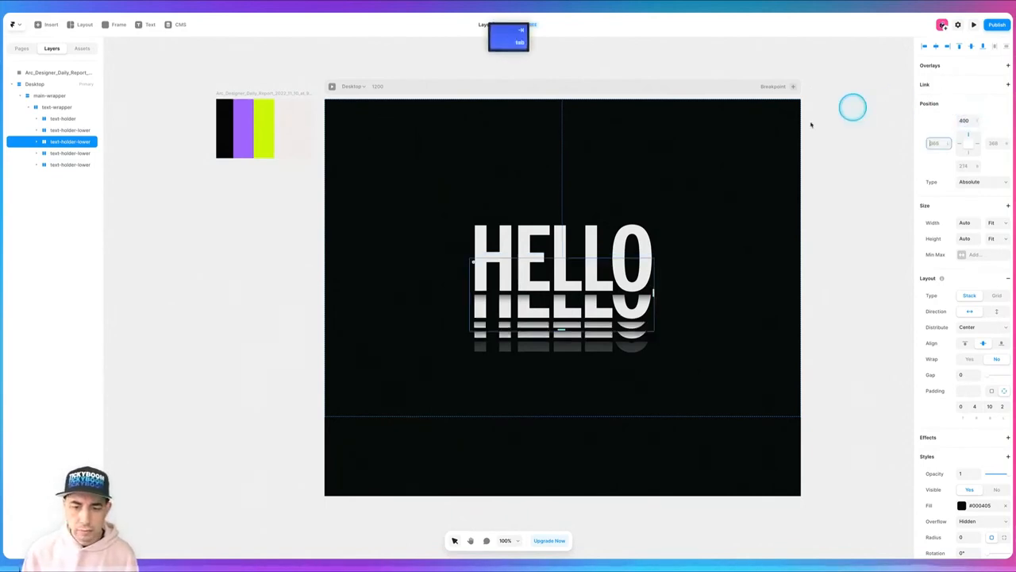
Step: Set the top offset of the first text-holder-lower frame to 350, recenter it horizontally, and select the second one to check its offset
click(49, 129)
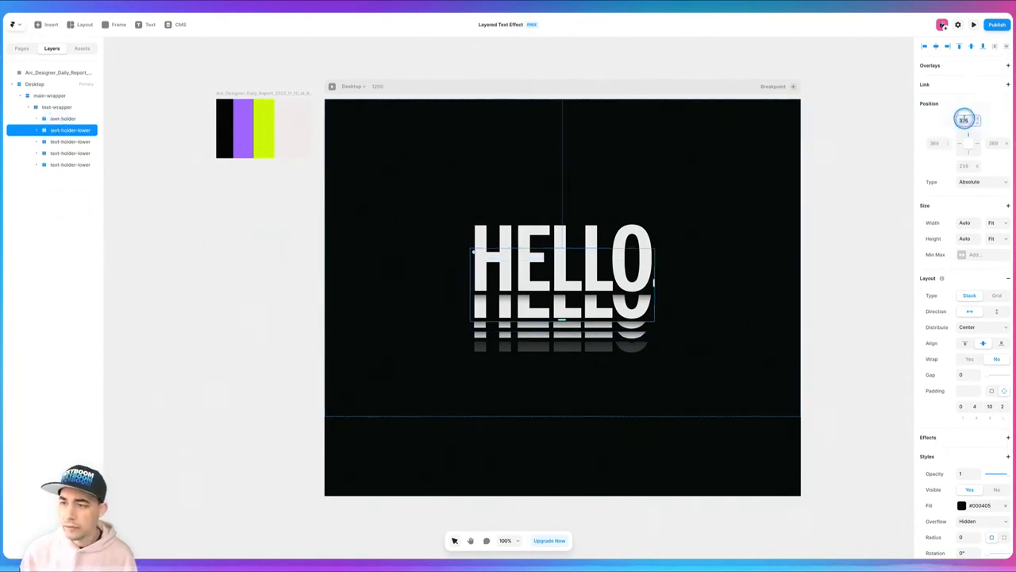
text(350)
key(Tab)
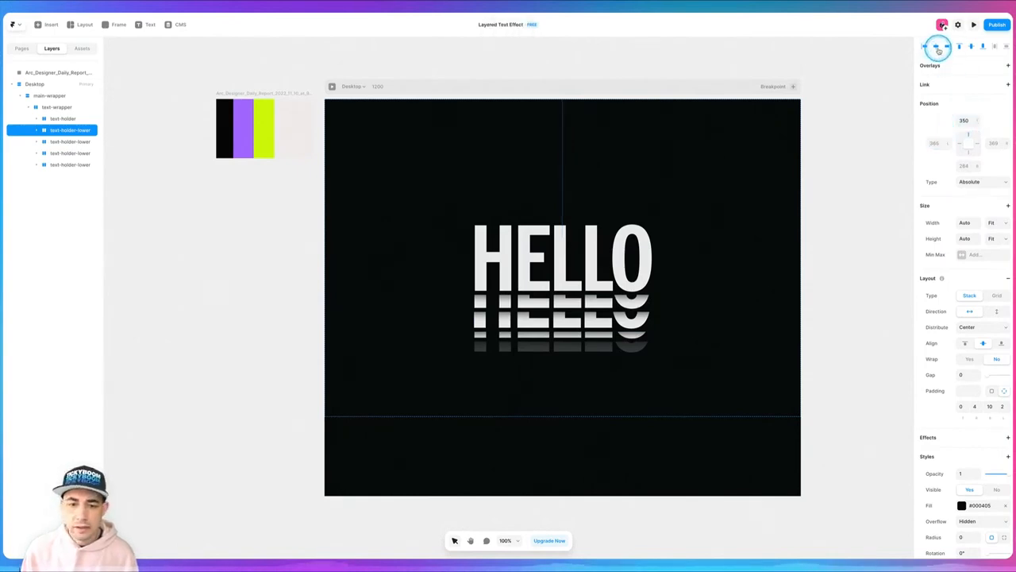
click(69, 141)
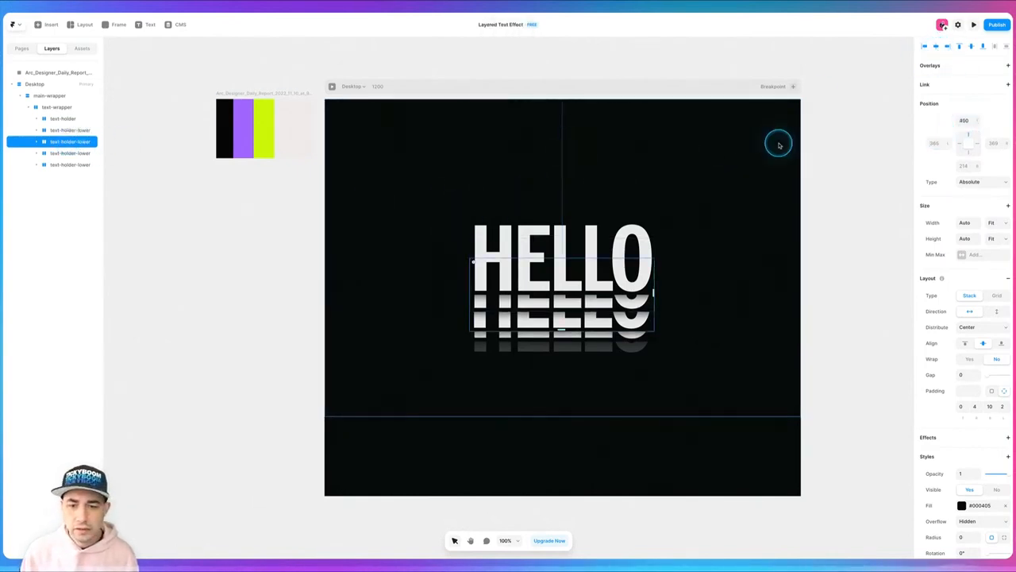
Step: Set the top offset of the first text-holder-lower frame to 360 and recenter it horizontally
click(67, 130)
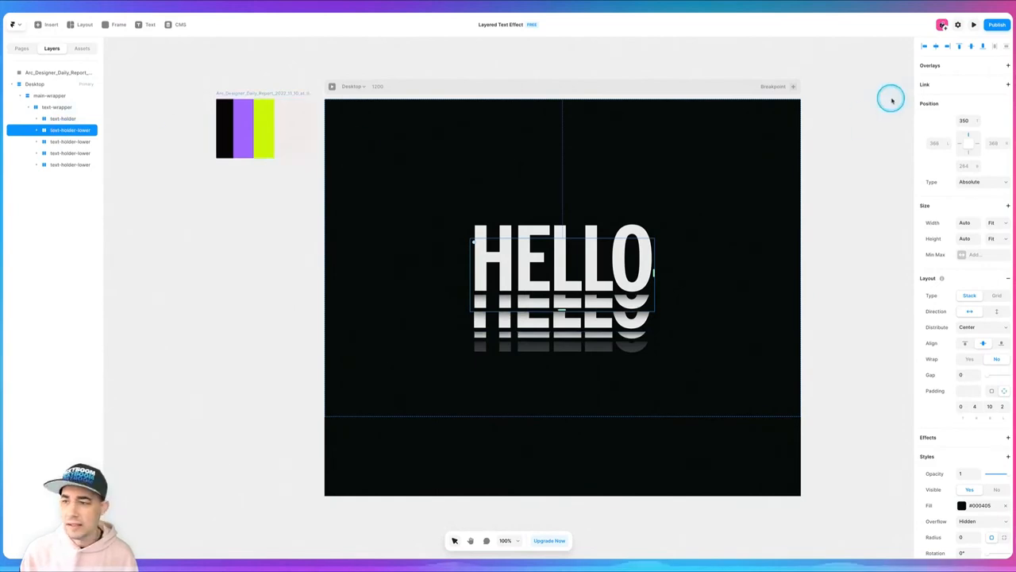
click(958, 116)
text(3)
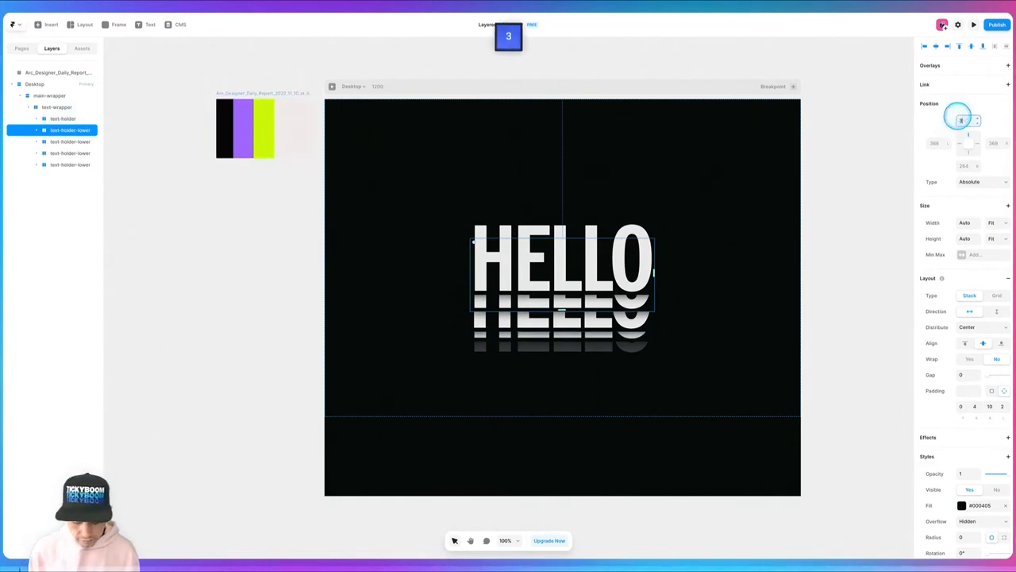
key(Tab)
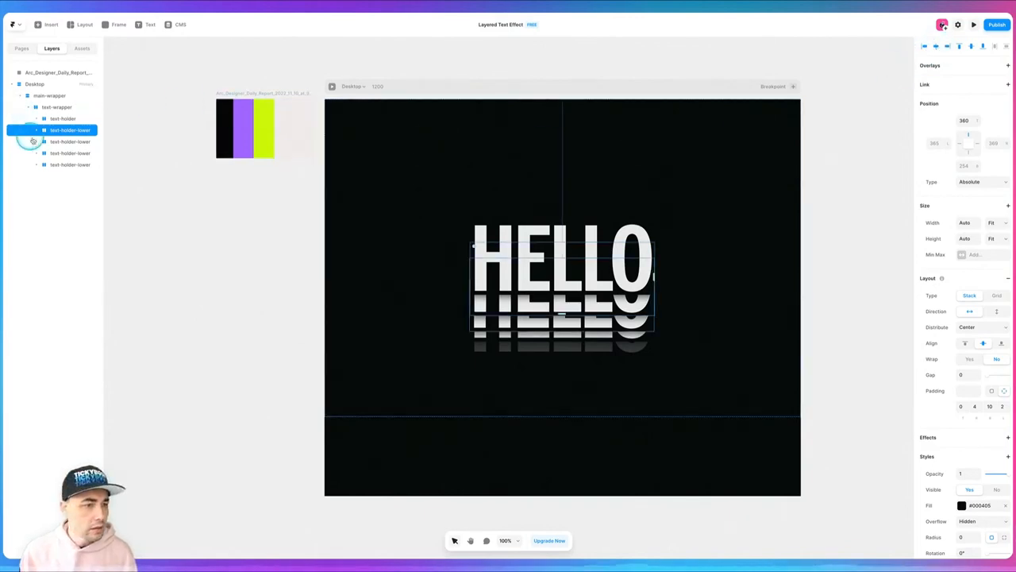
Step: Try top offsets of 375 and 380 on the second text-holder-lower frame
click(62, 142)
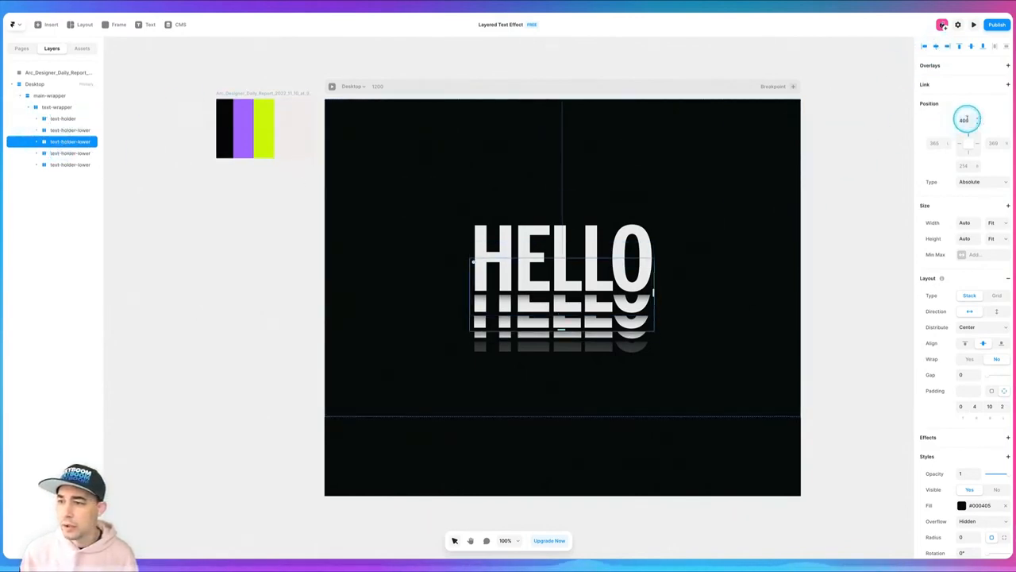
click(966, 120)
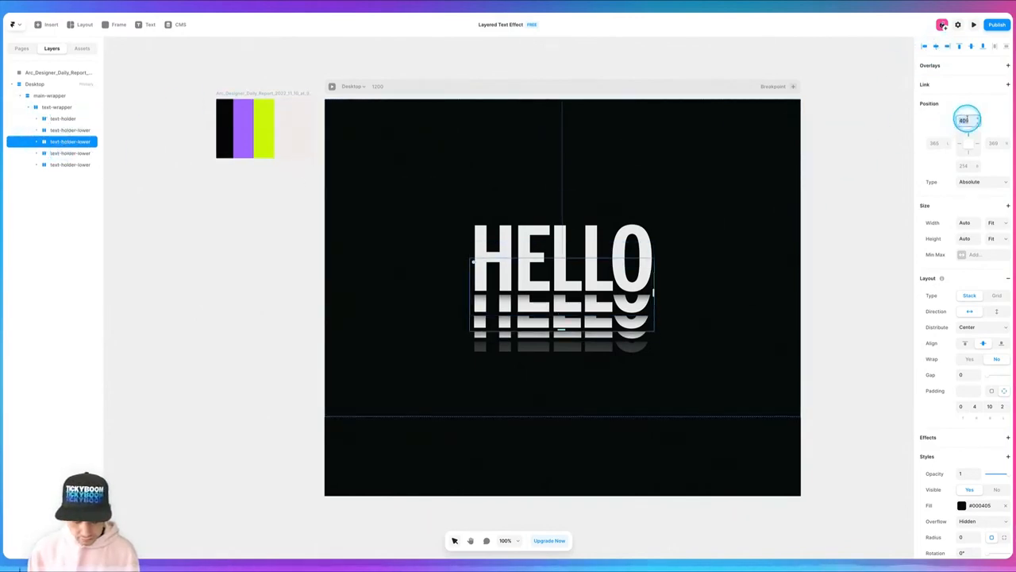
text(375)
key(Tab)
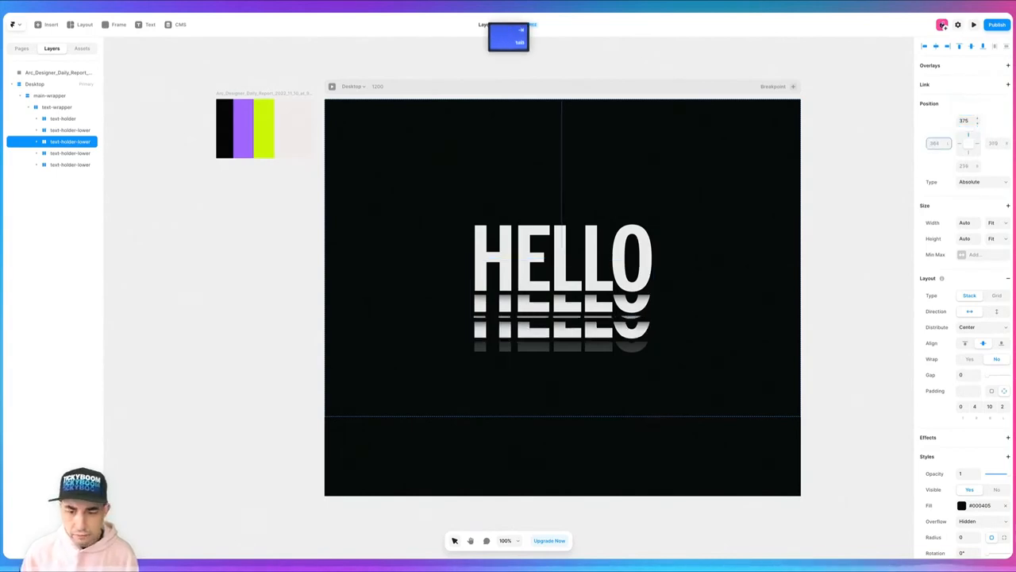
click(962, 119)
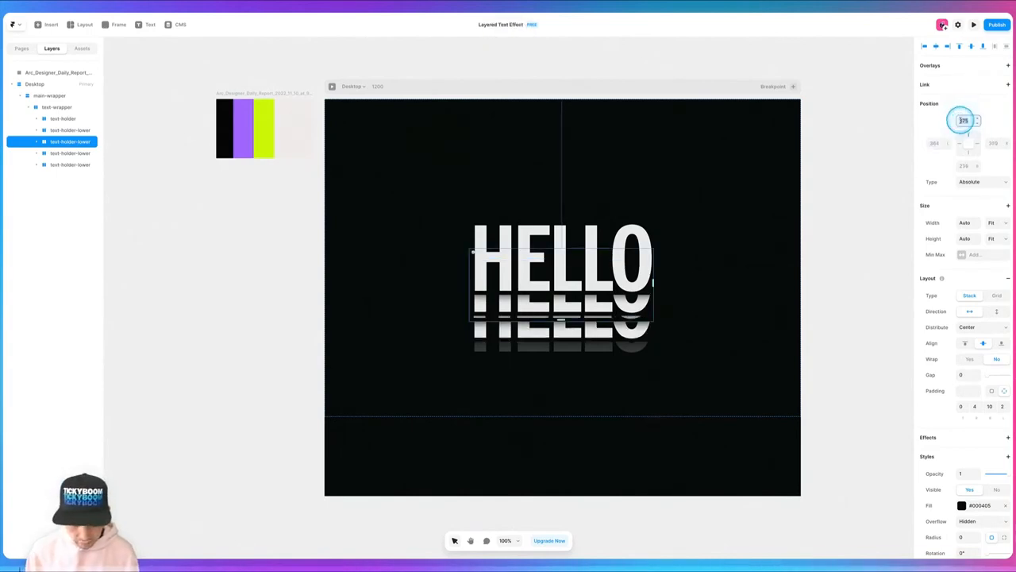
text(380)
key(Tab)
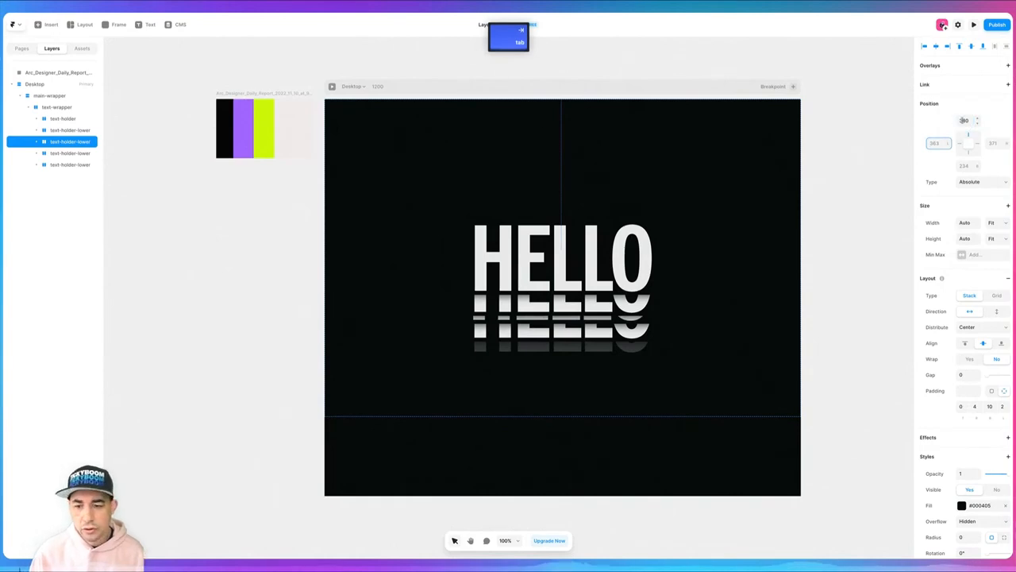
Step: Set the top offset of the second text-holder-lower frame to 400 and recenter it horizontally
click(962, 119)
text(400)
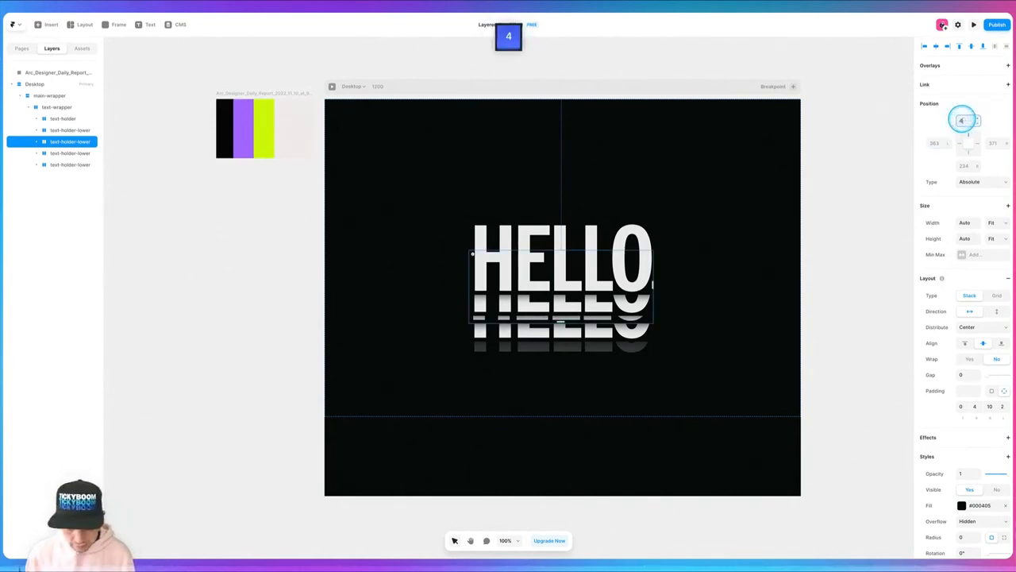
key(Tab)
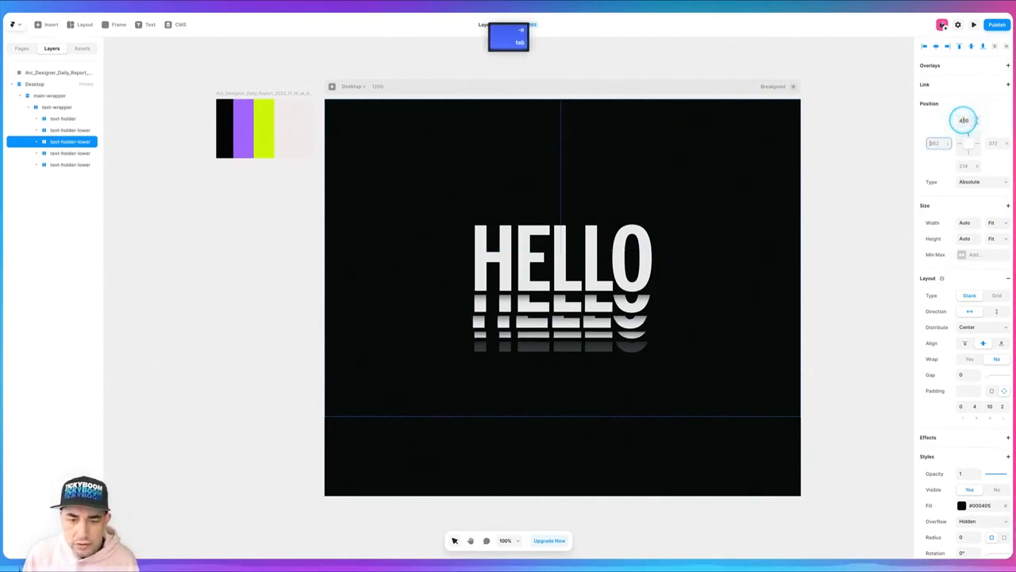
click(935, 47)
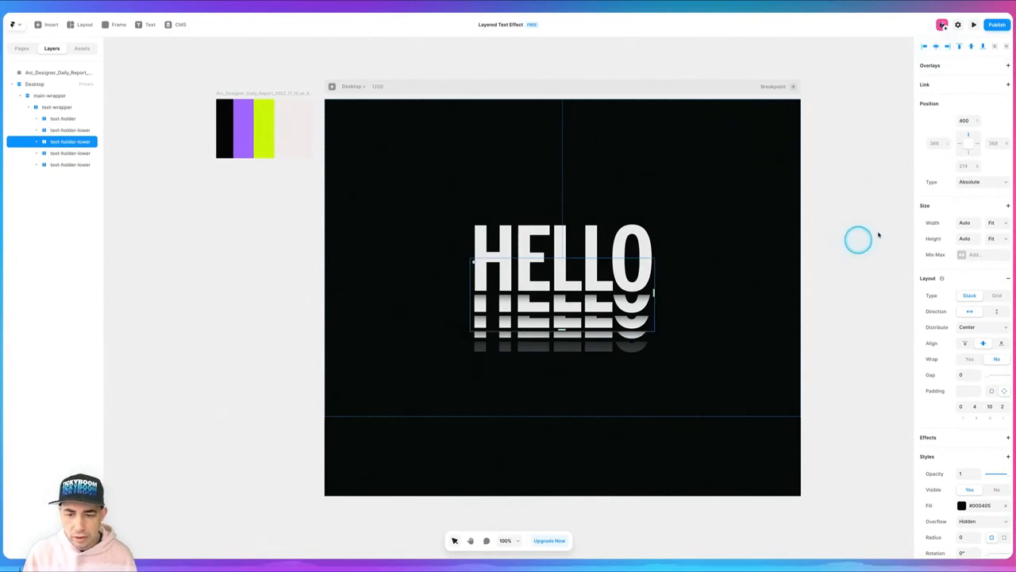
Step: Set the top offset of the second text-holder-lower frame to 395 and recenter it horizontally
click(962, 118)
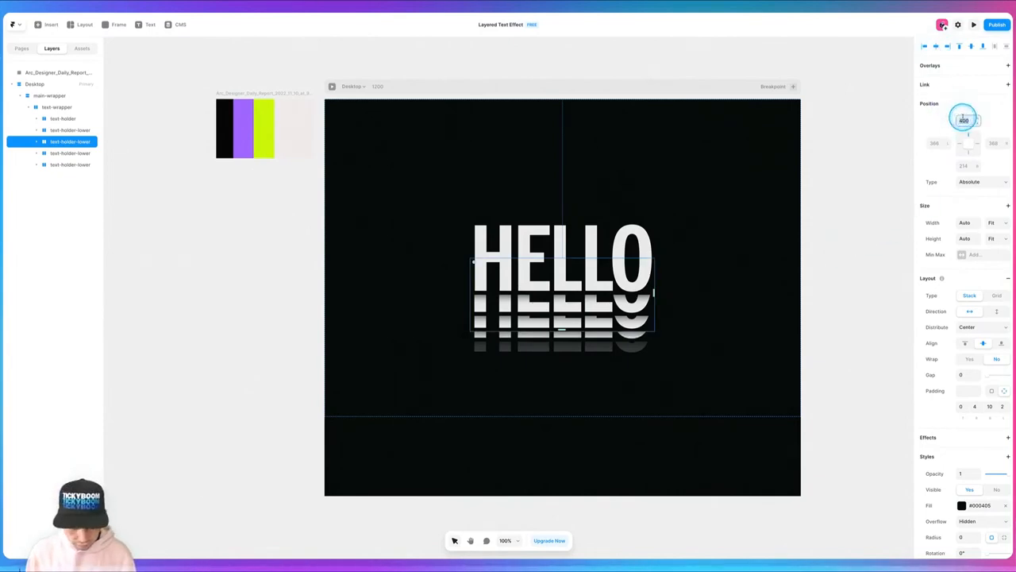
text(395)
key(Tab)
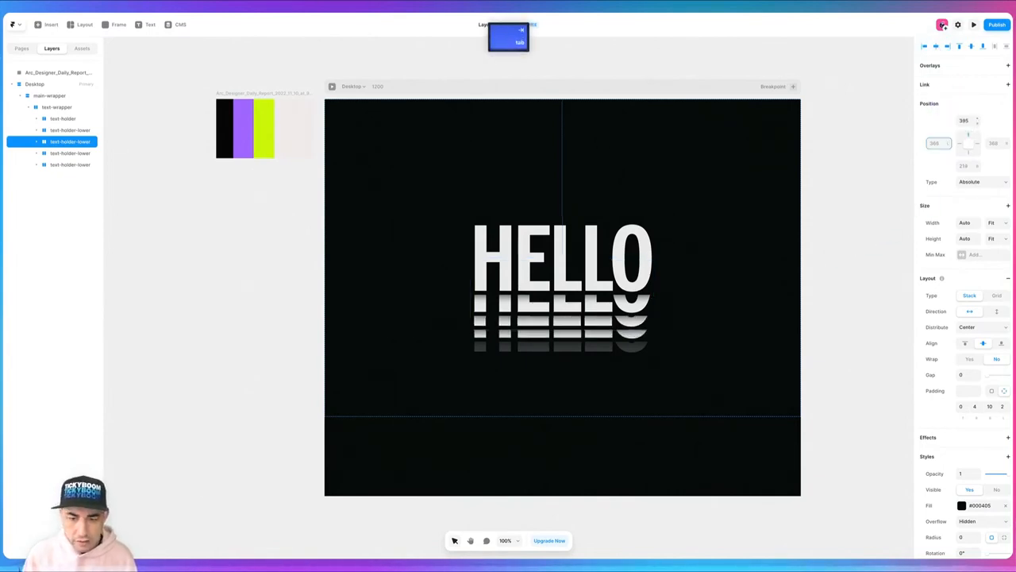
click(936, 46)
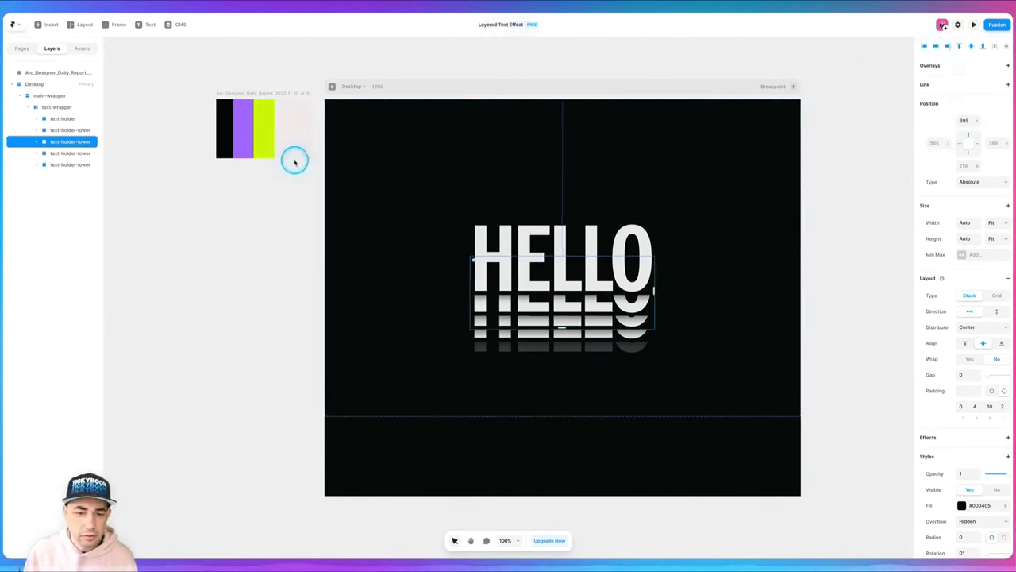
Step: Try top offsets of 405 and 415 on the third text-holder-lower frame
click(68, 153)
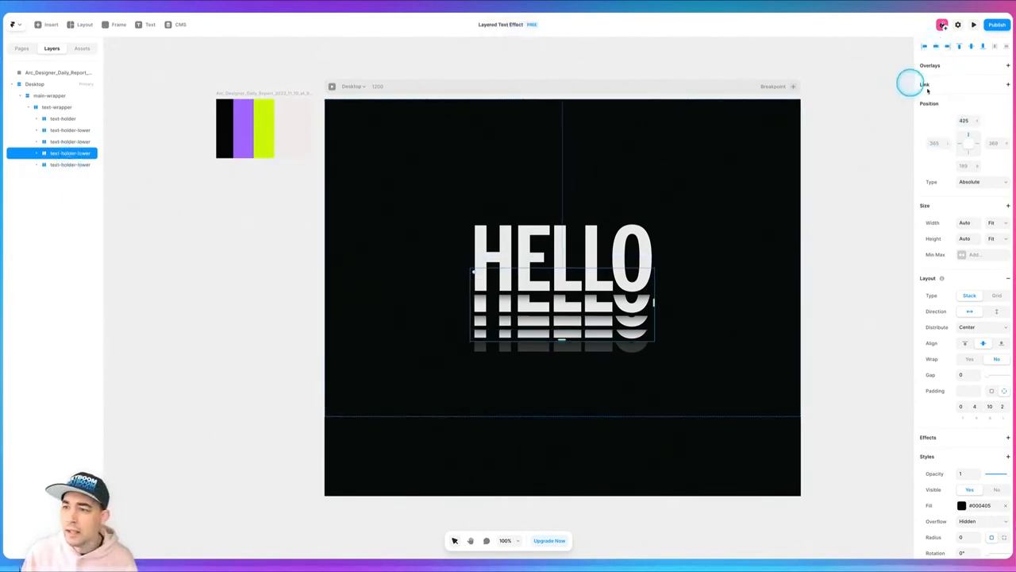
click(963, 119)
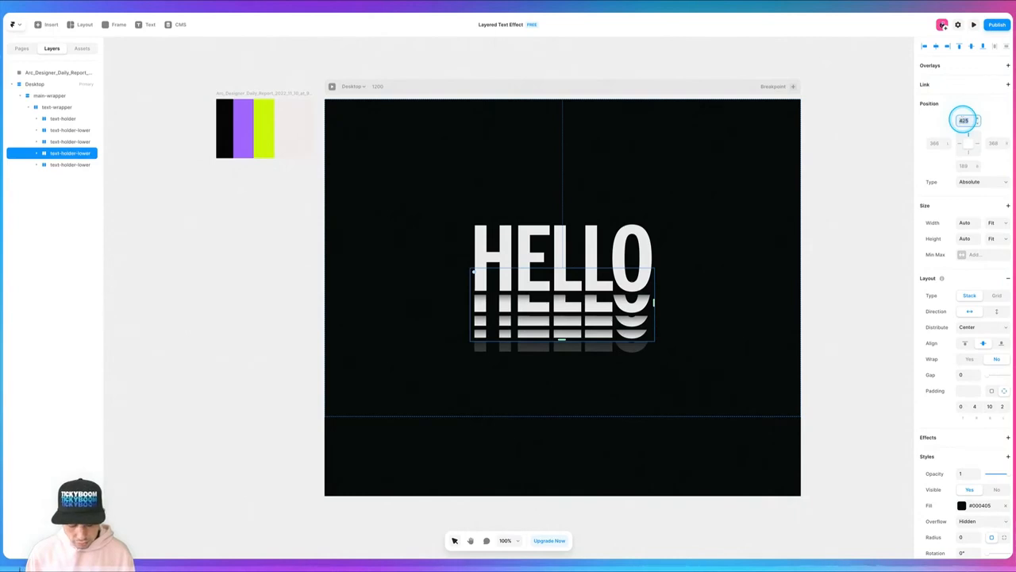
text(405)
key(Tab)
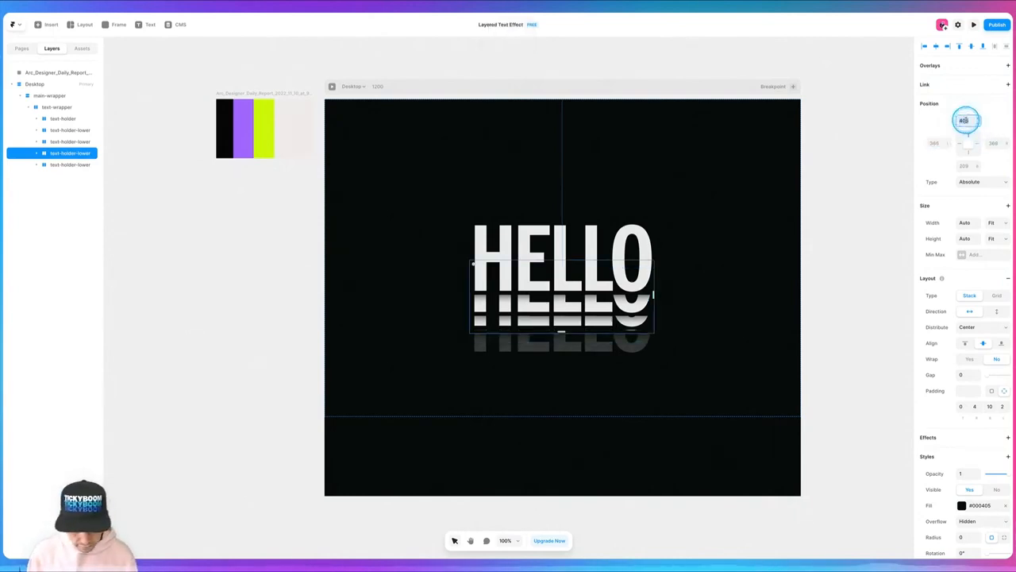
text(415)
key(Tab)
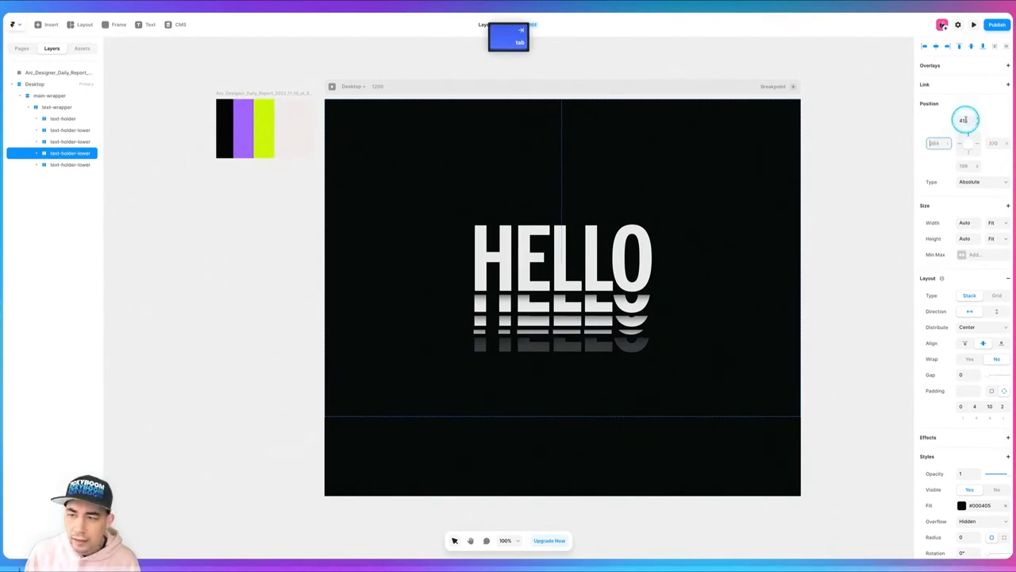
Step: Set the top offset of the third text-holder-lower frame to 420
text(420)
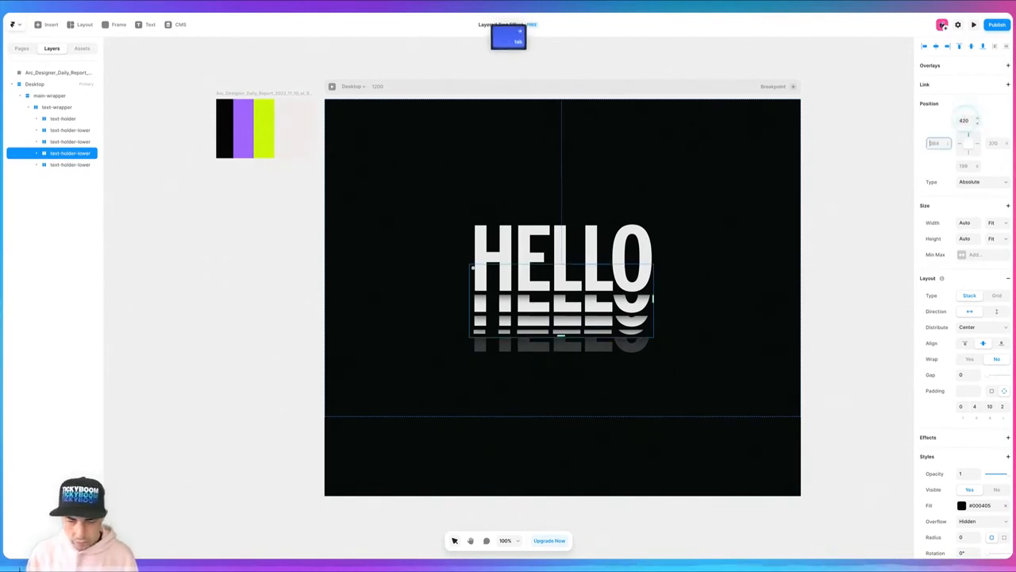
key(Tab)
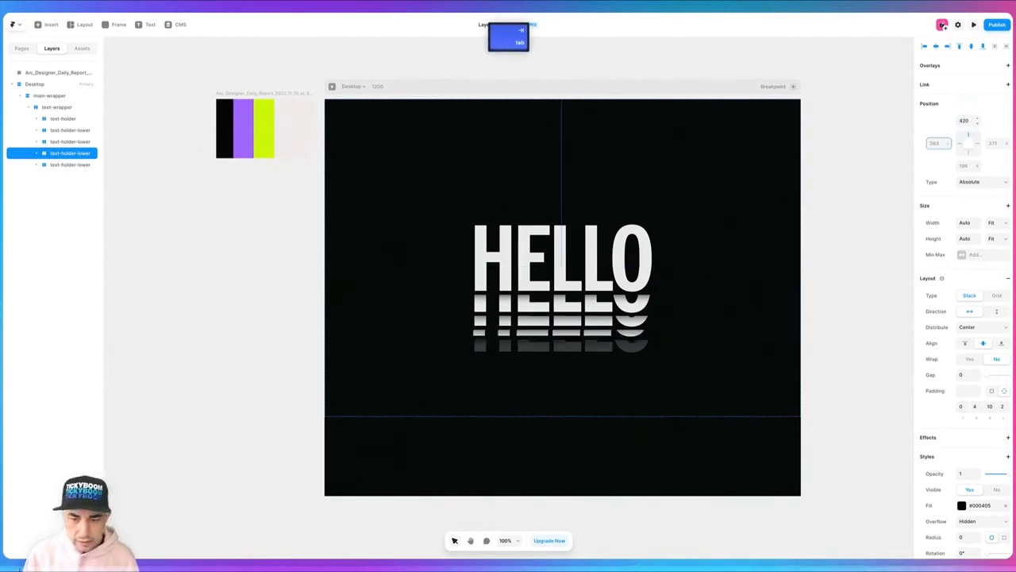
Step: Recenter the third text-holder-lower frame horizontally, and try a top offset of 440 on the recentered fourth frame
click(936, 46)
click(285, 255)
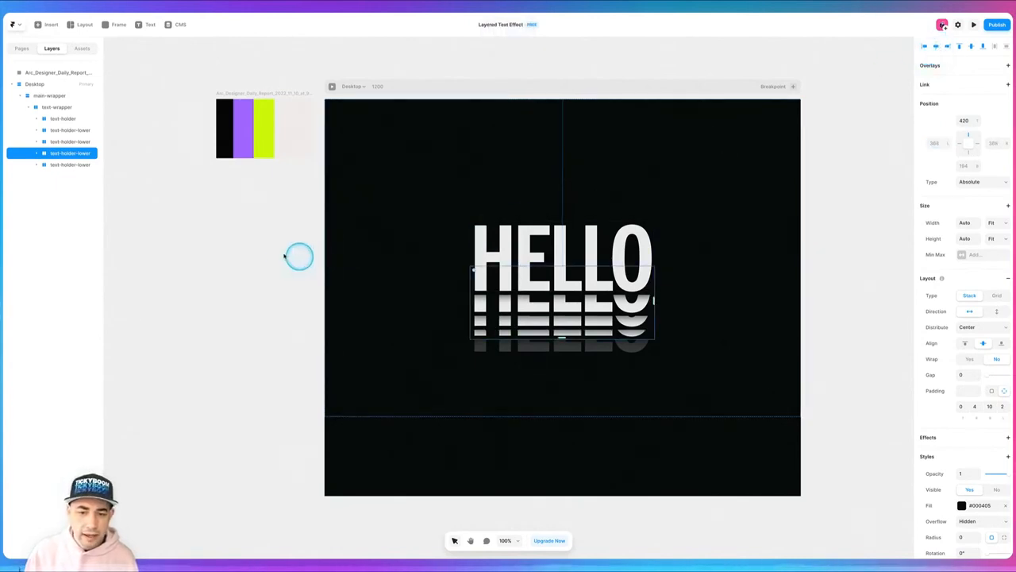
click(64, 164)
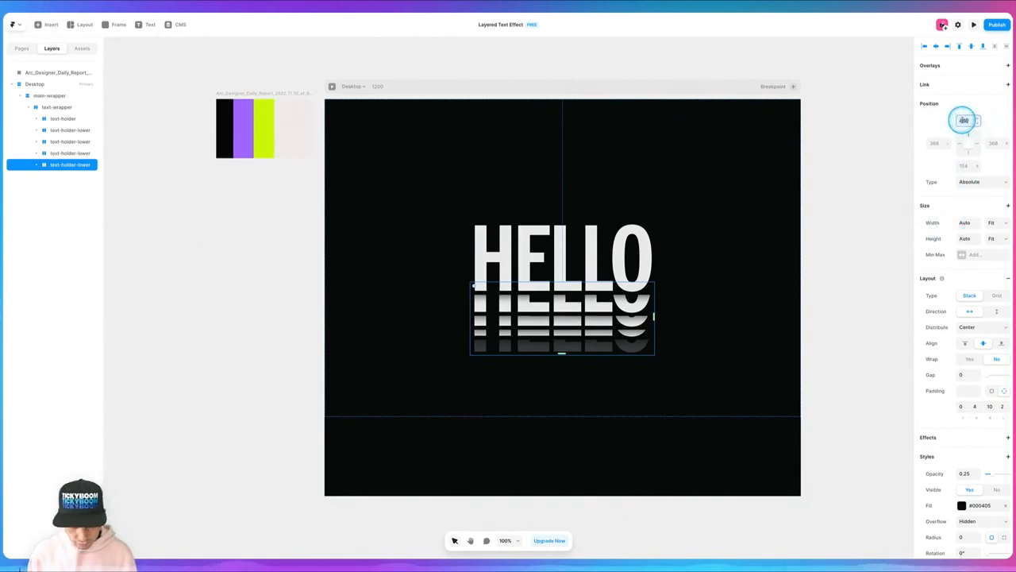
text(440)
key(Tab)
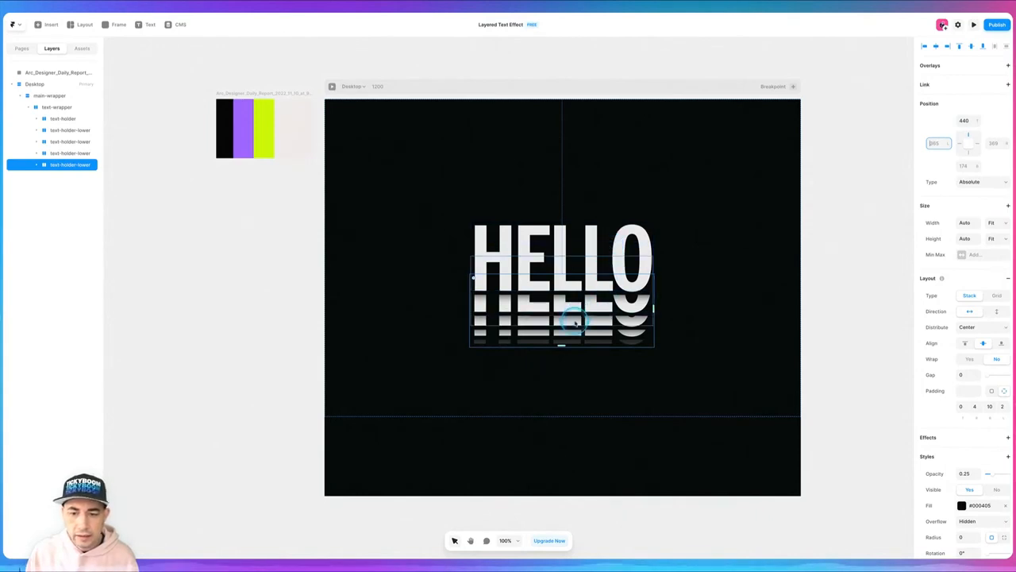
click(936, 46)
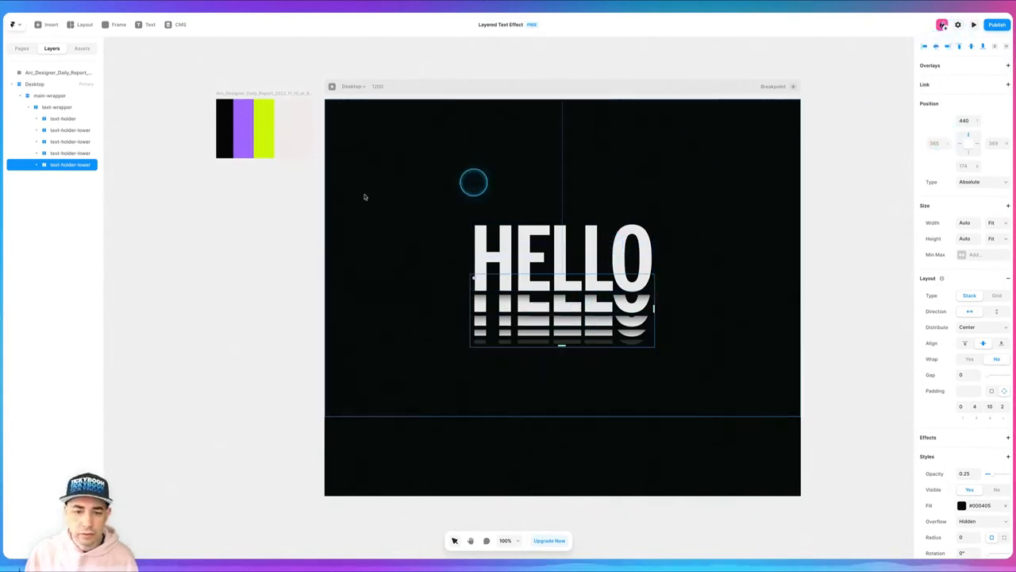
Step: Set the top offset of the first text-holder-lower frame to 350
click(59, 129)
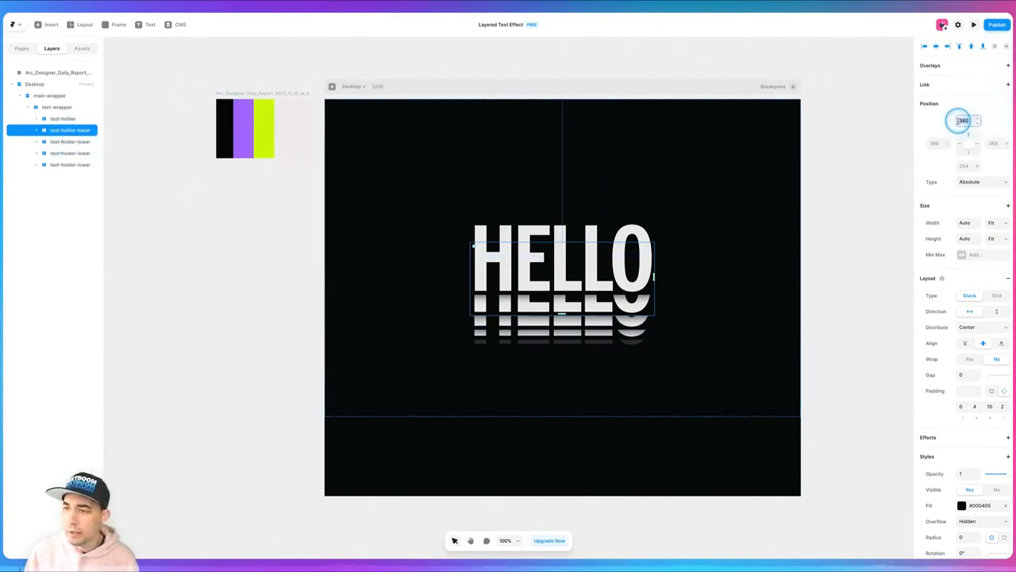
text(350)
key(Tab)
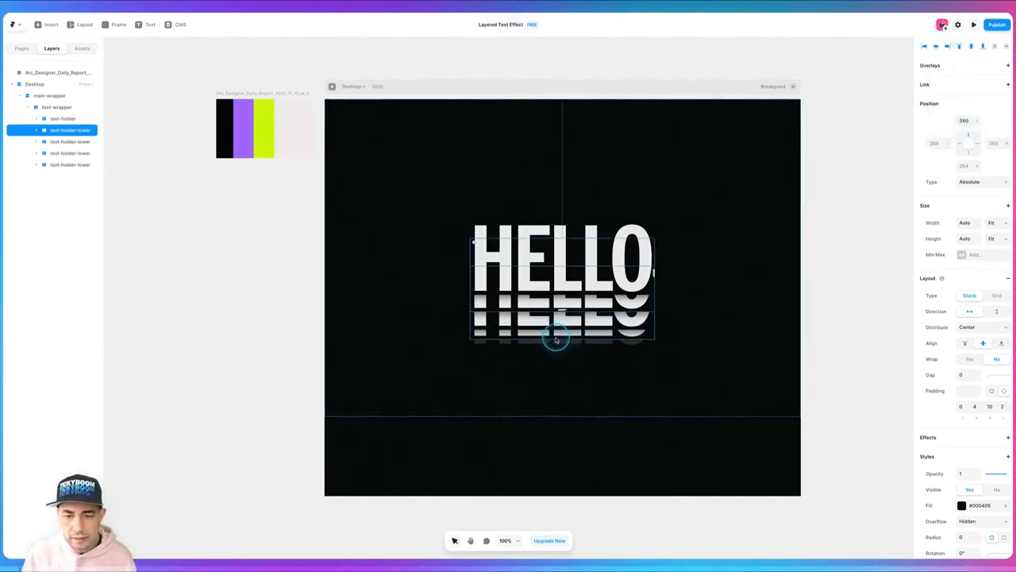
Step: Set the top offset of the second text-holder-lower frame to 388 and recenter it horizontally
click(70, 141)
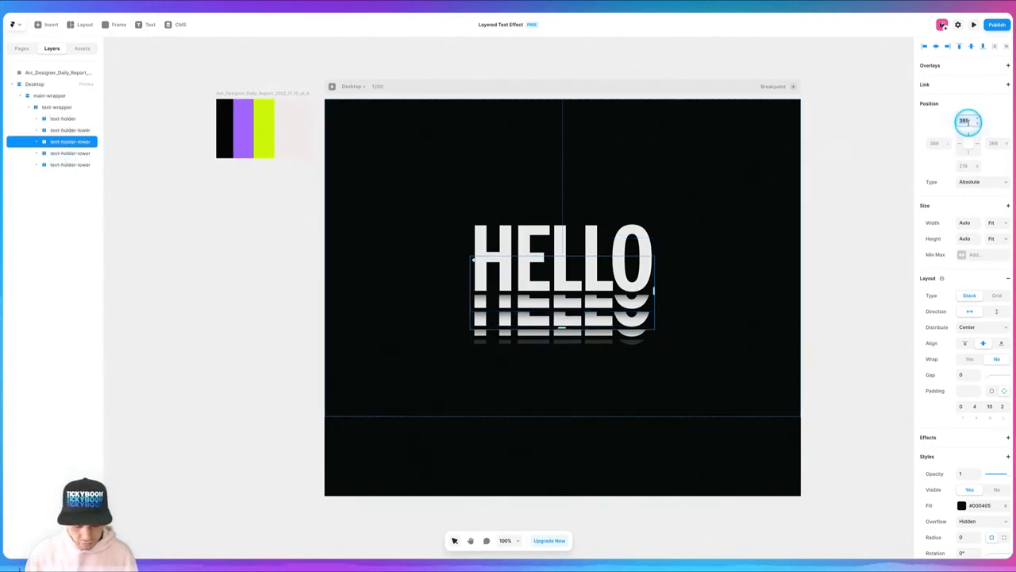
key(Return)
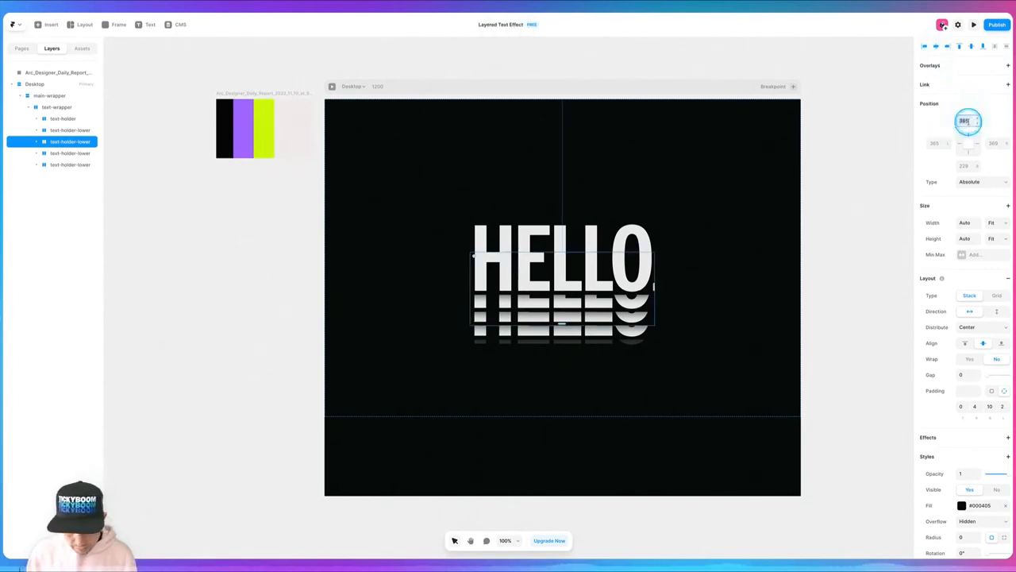
text(388)
key(Tab)
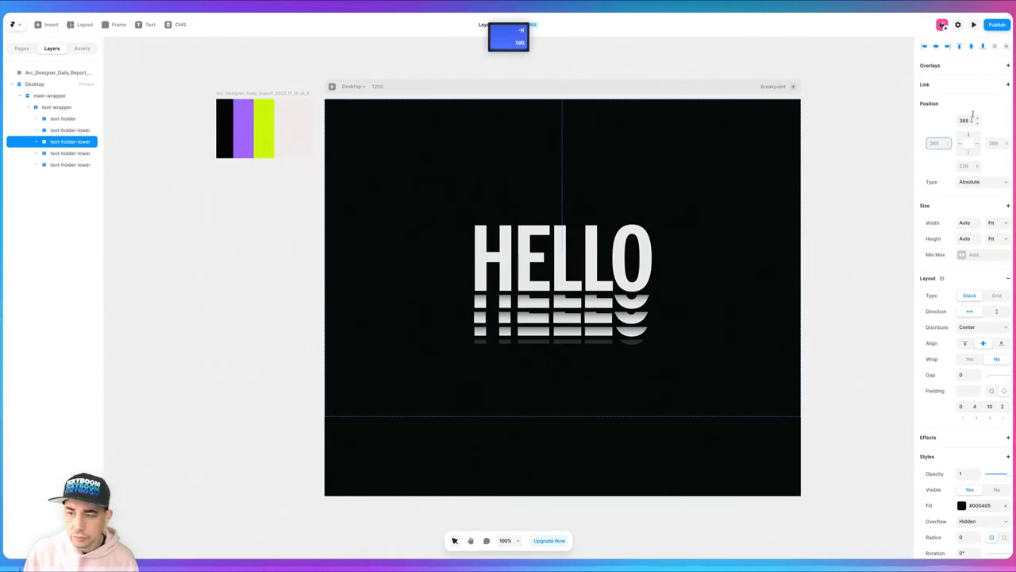
click(936, 47)
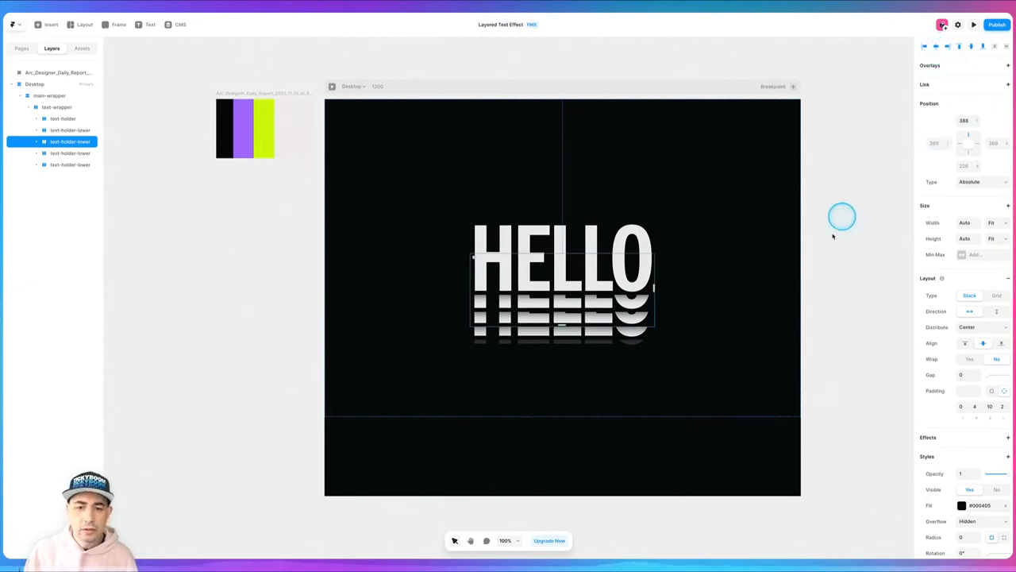
Step: Set the top offset of the third text-holder-lower frame to 410 and recenter it horizontally
click(69, 153)
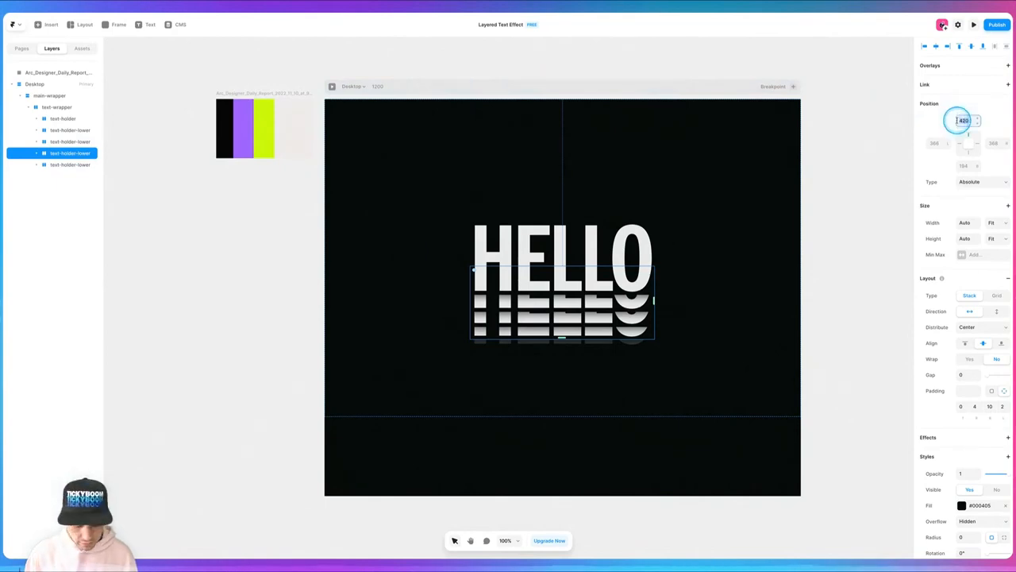
text(410)
key(Tab)
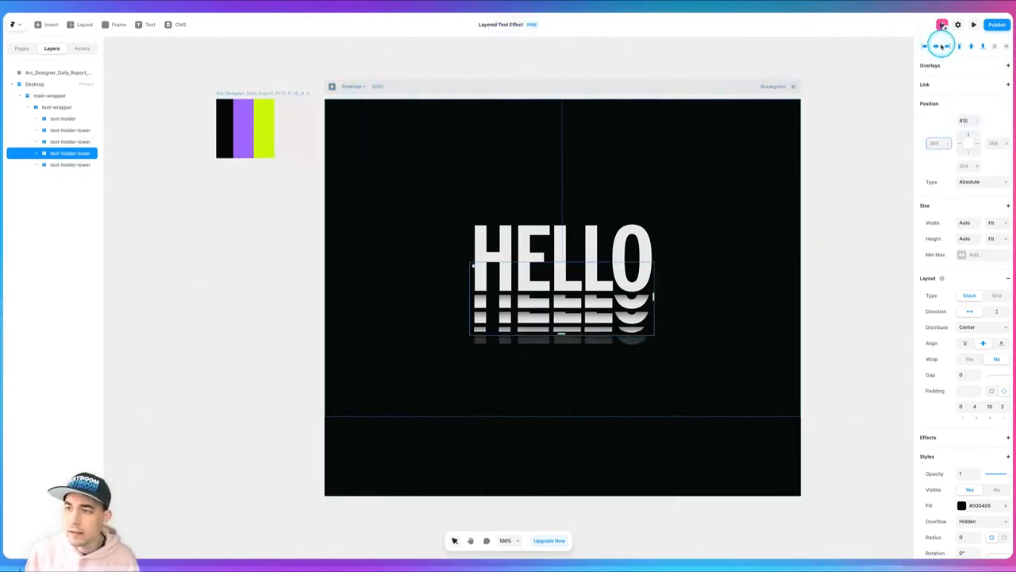
click(937, 47)
Step: Try a top offset of 425 on the fourth text-holder-lower frame, settle on 428, and recenter it horizontally
click(68, 164)
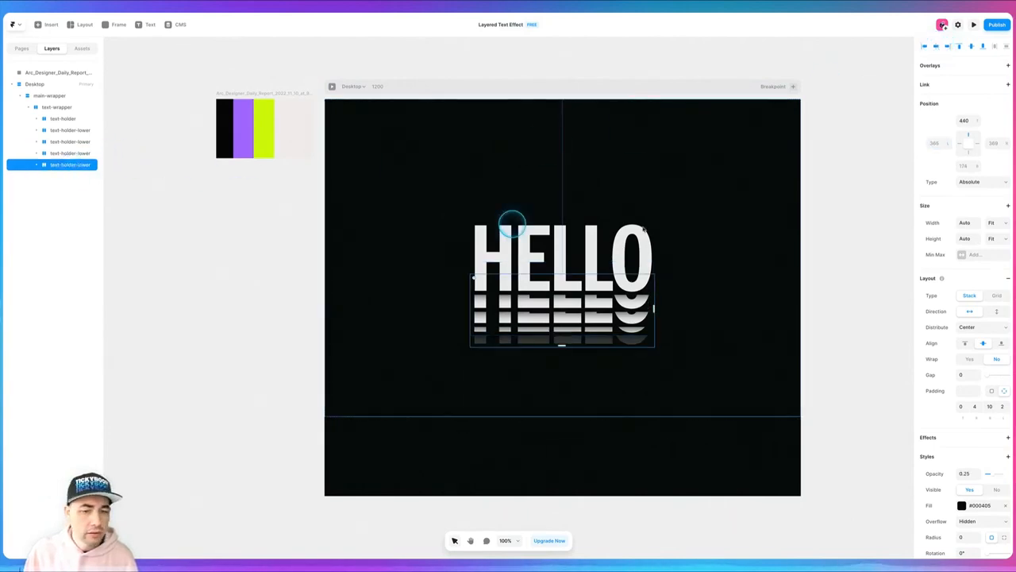
click(966, 119)
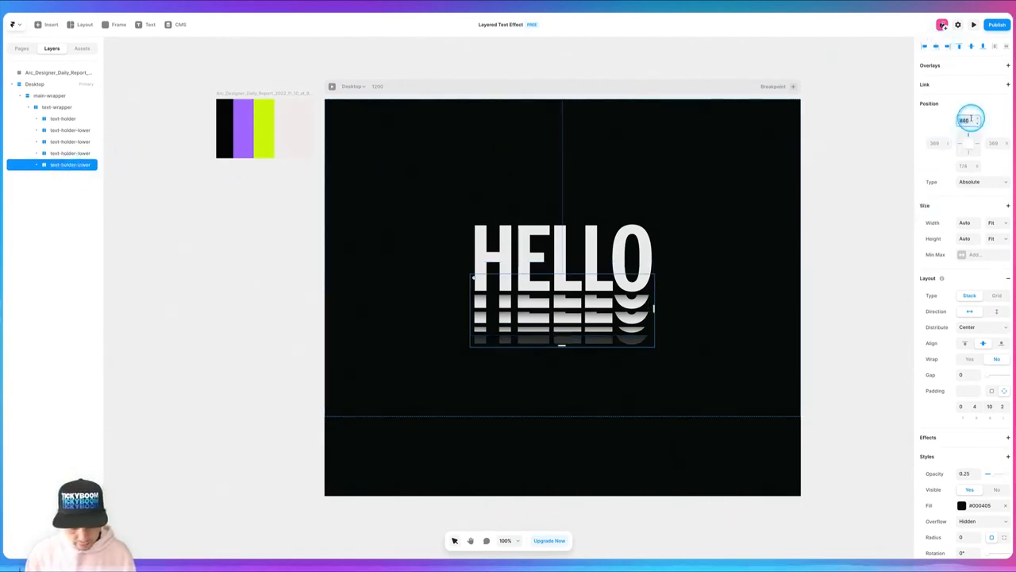
text(425)
key(Tab)
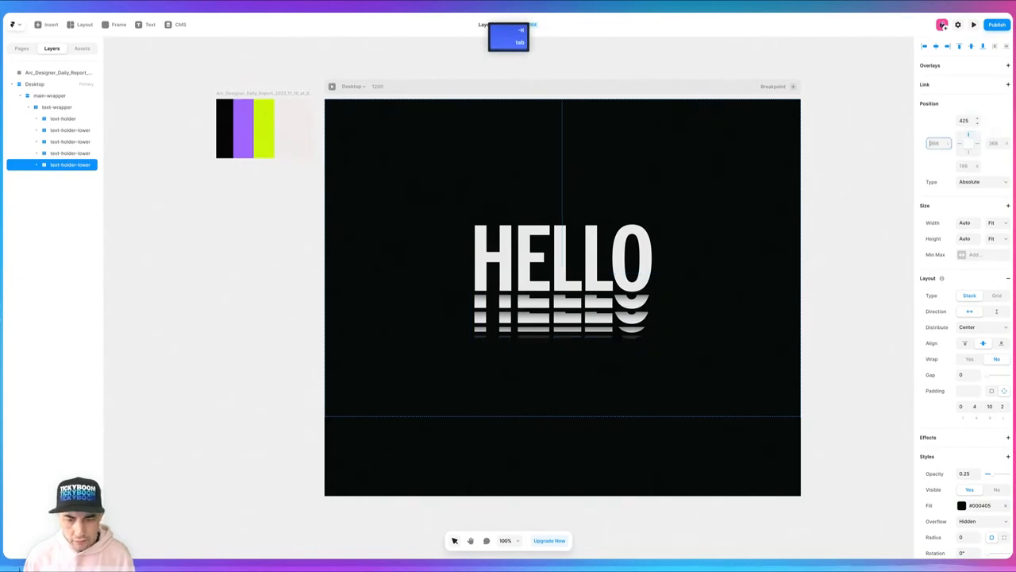
click(962, 121)
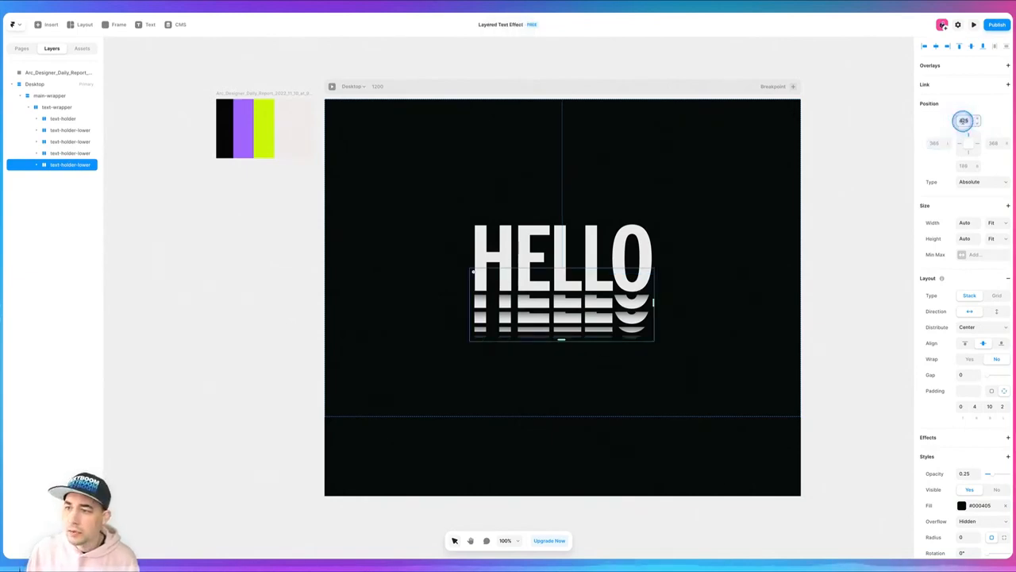
key(Up)
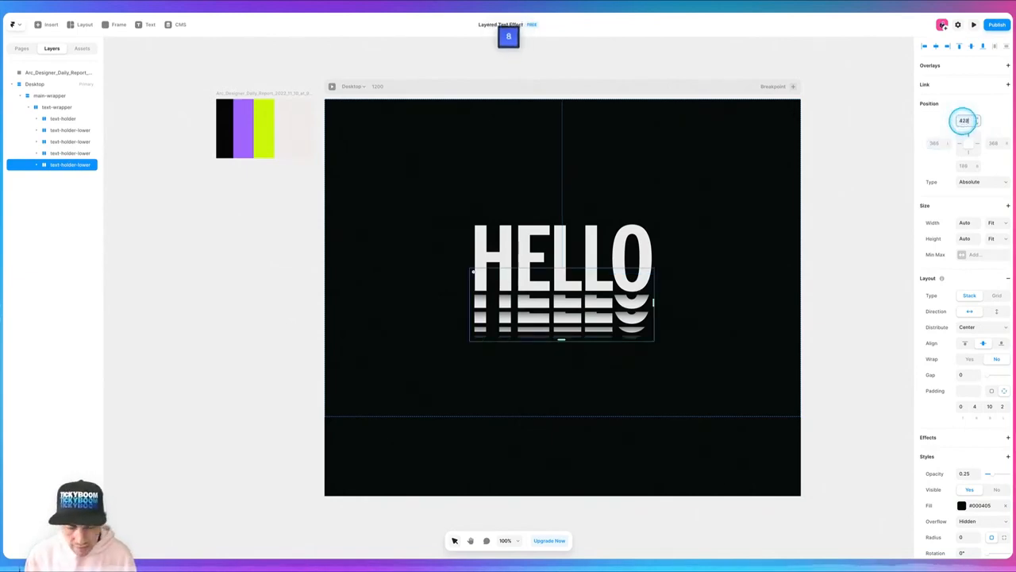
key(Tab)
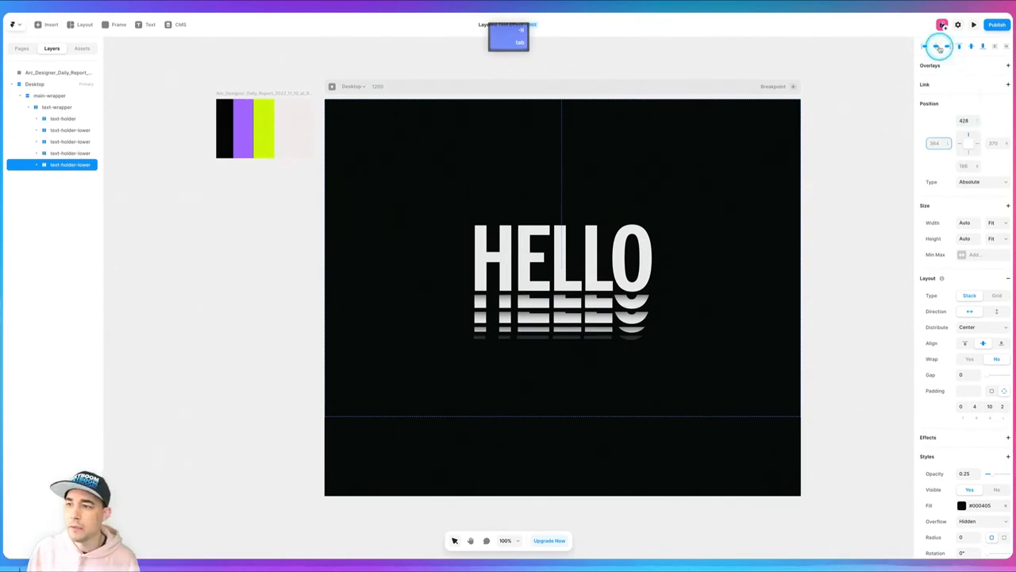
click(843, 405)
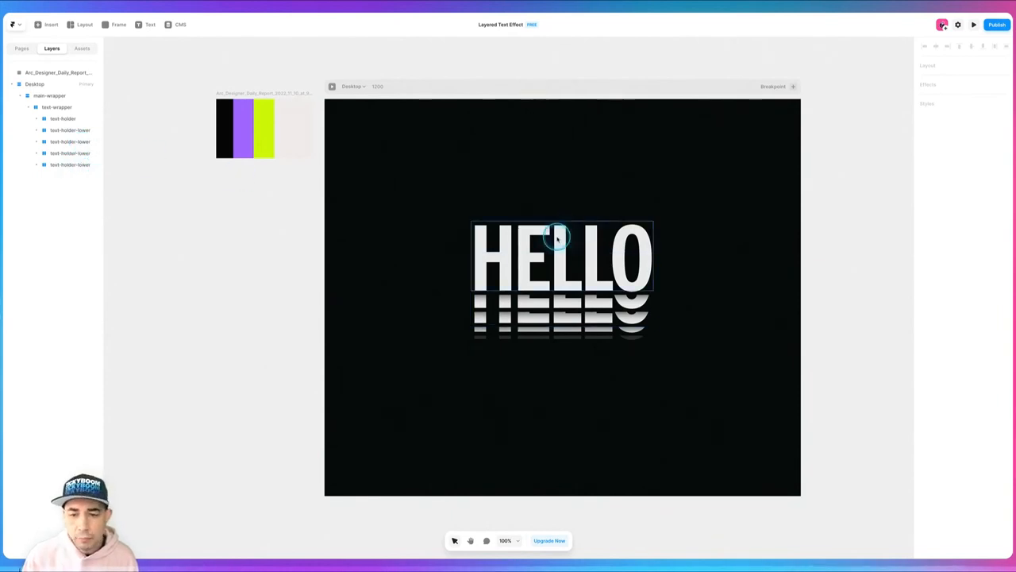
Step: Color the hello text in the first text-holder-lower frame with the lime green sampled from the palette image
click(37, 142)
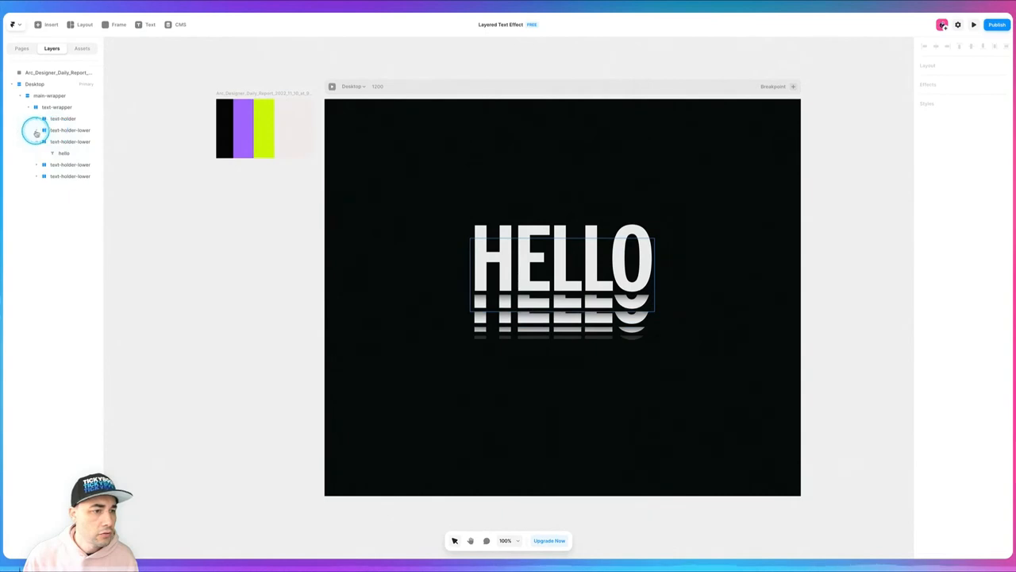
click(37, 130)
click(65, 141)
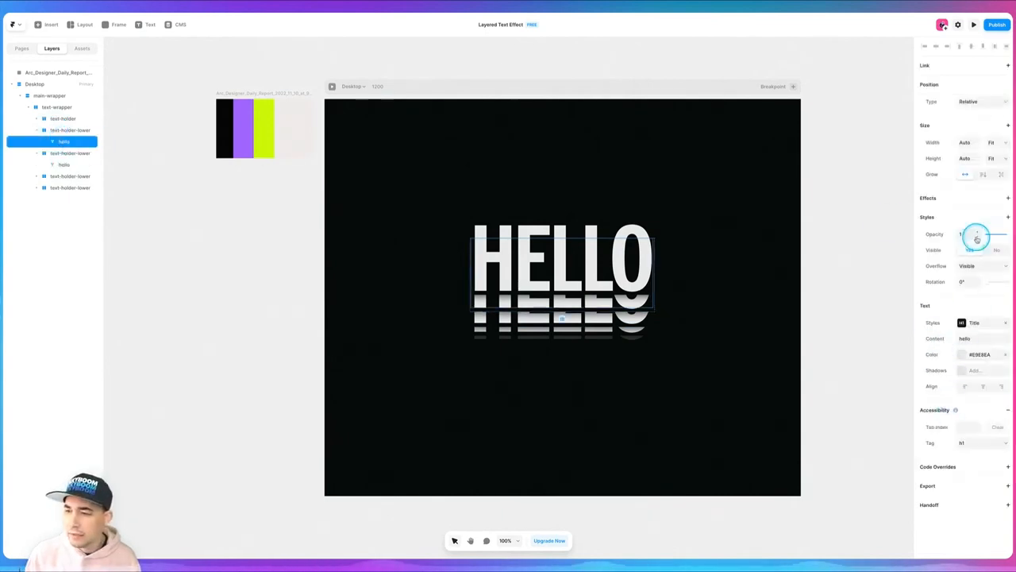
click(962, 354)
click(888, 440)
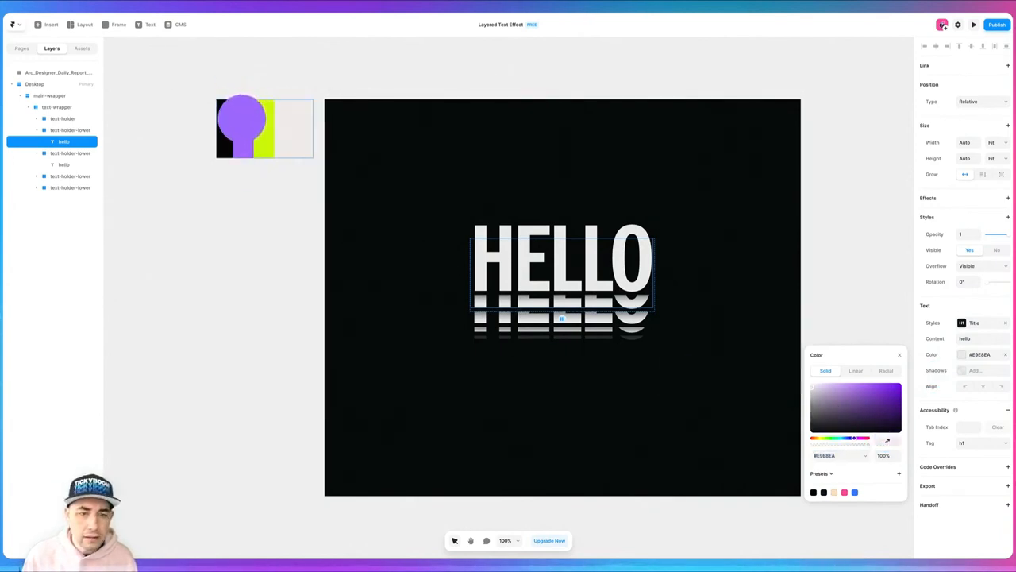
click(262, 125)
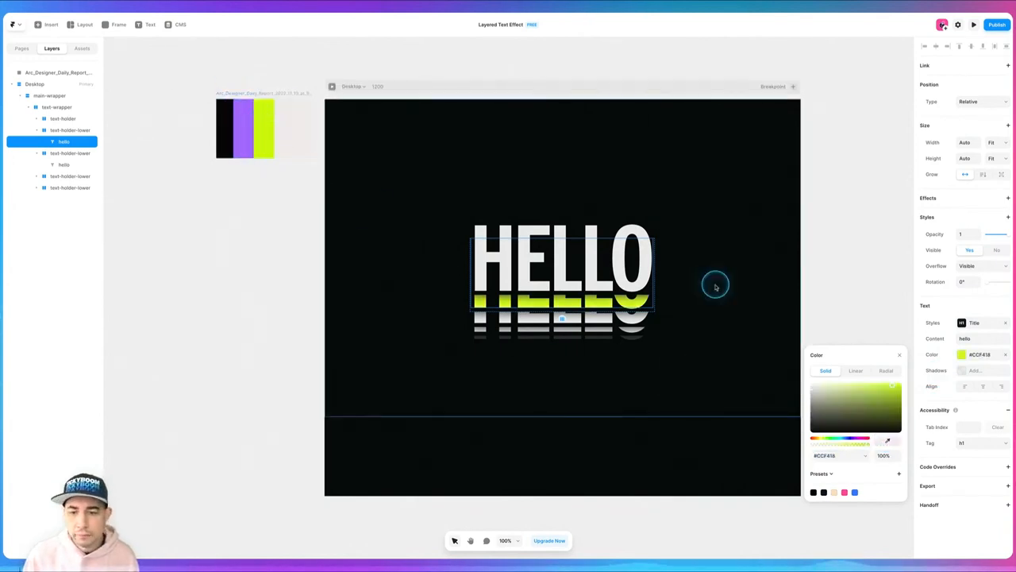
Step: Set the opacity of the first text-holder-lower frame to 0.75
double_click(72, 130)
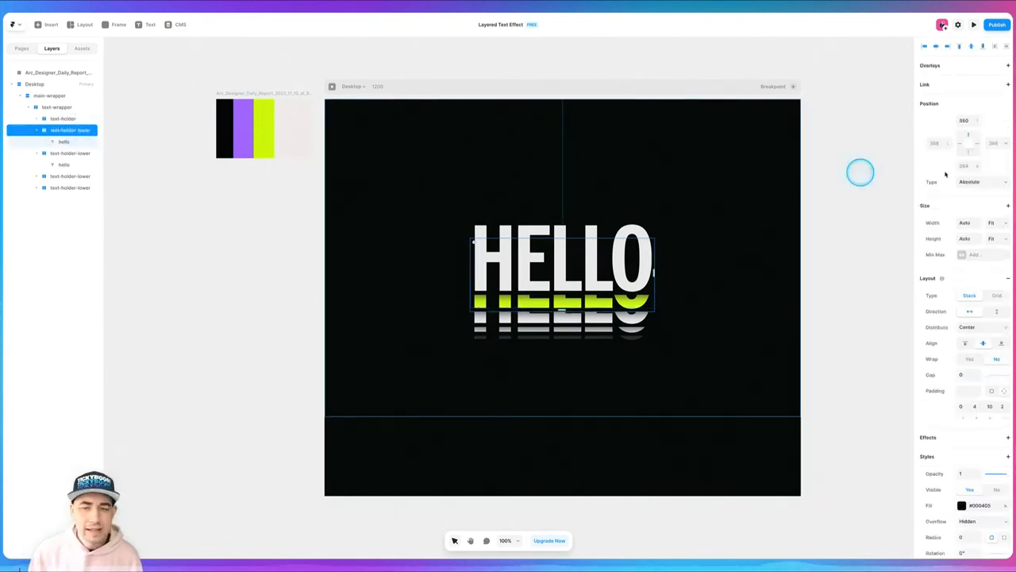
click(968, 474)
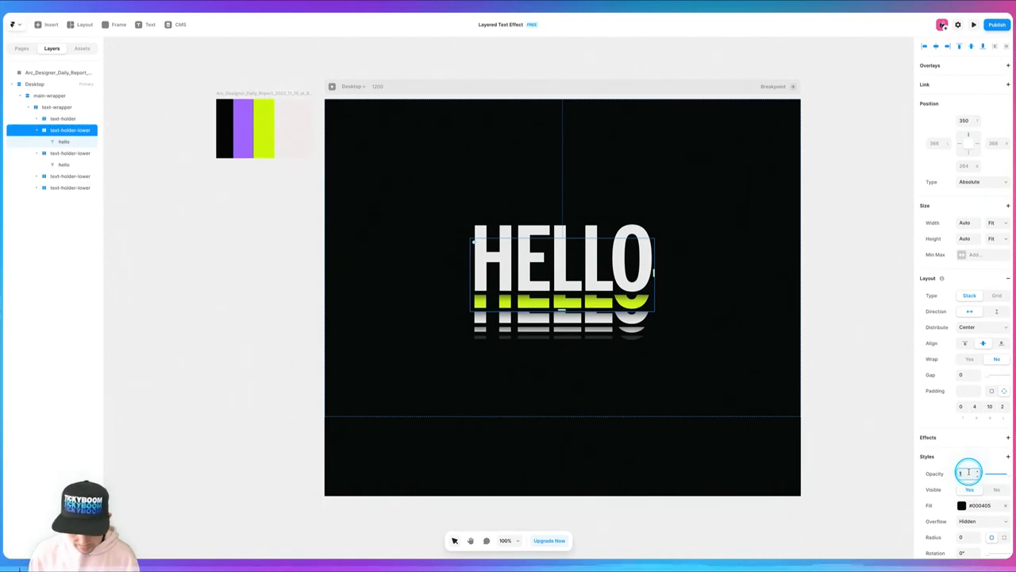
text(.75)
key(Tab)
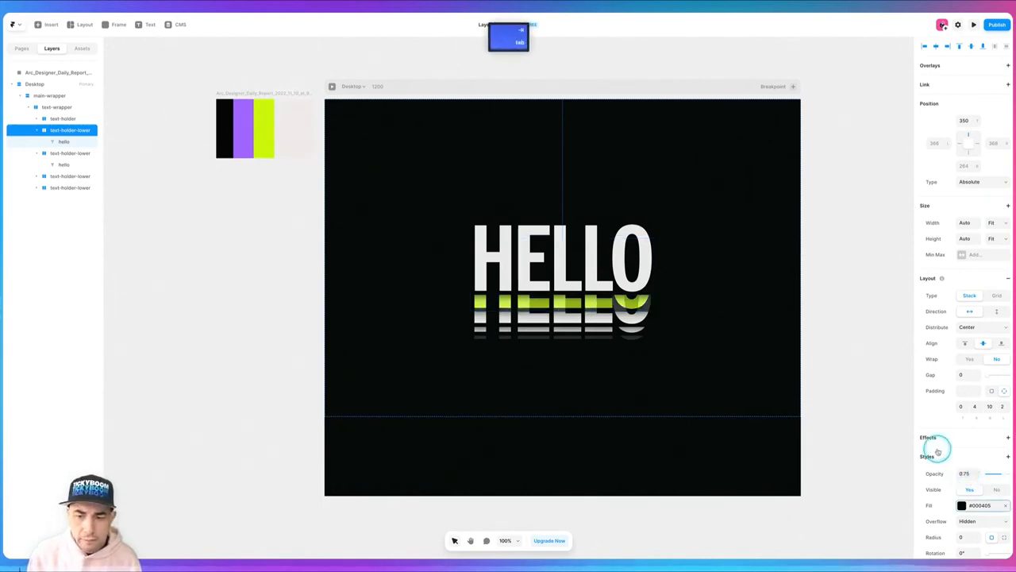
Step: Color the hello text in the second text-holder-lower frame with the purple sampled from the palette image
click(64, 152)
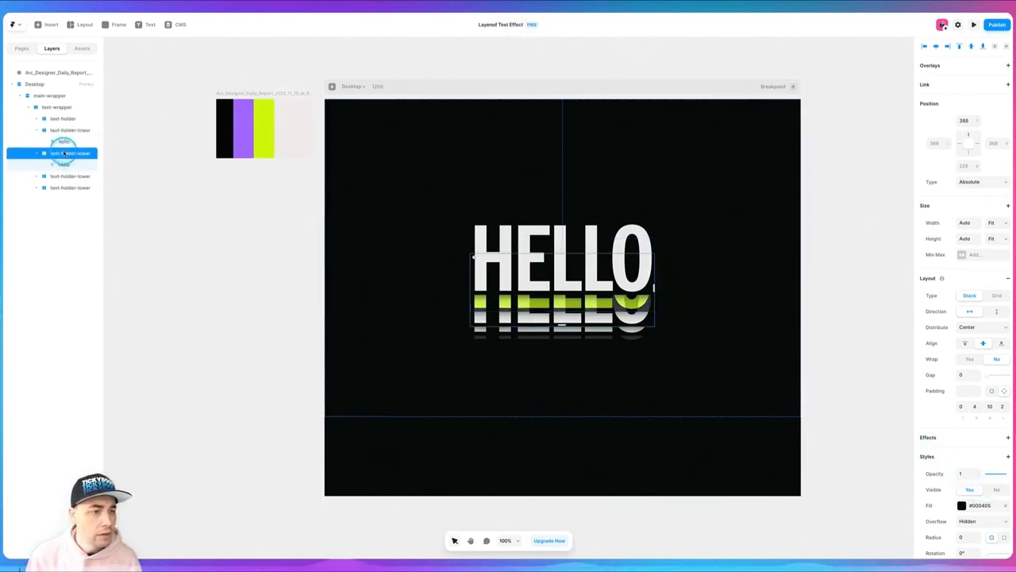
click(64, 164)
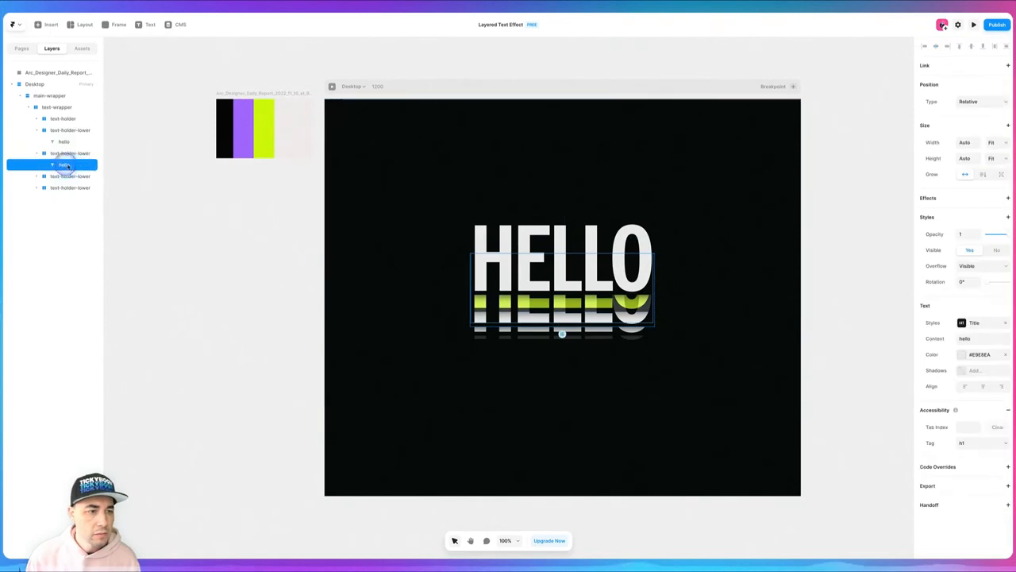
click(960, 354)
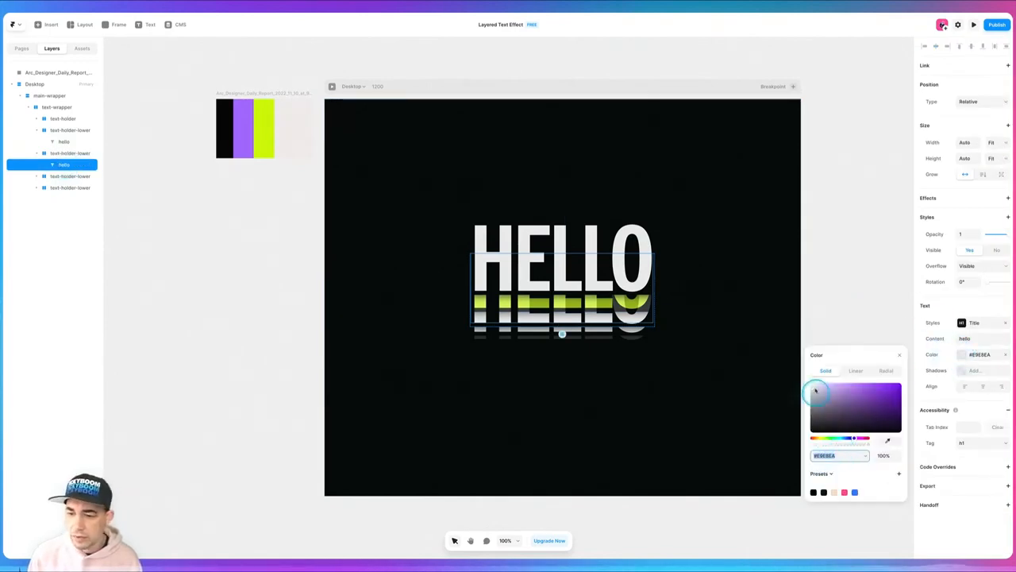
click(887, 440)
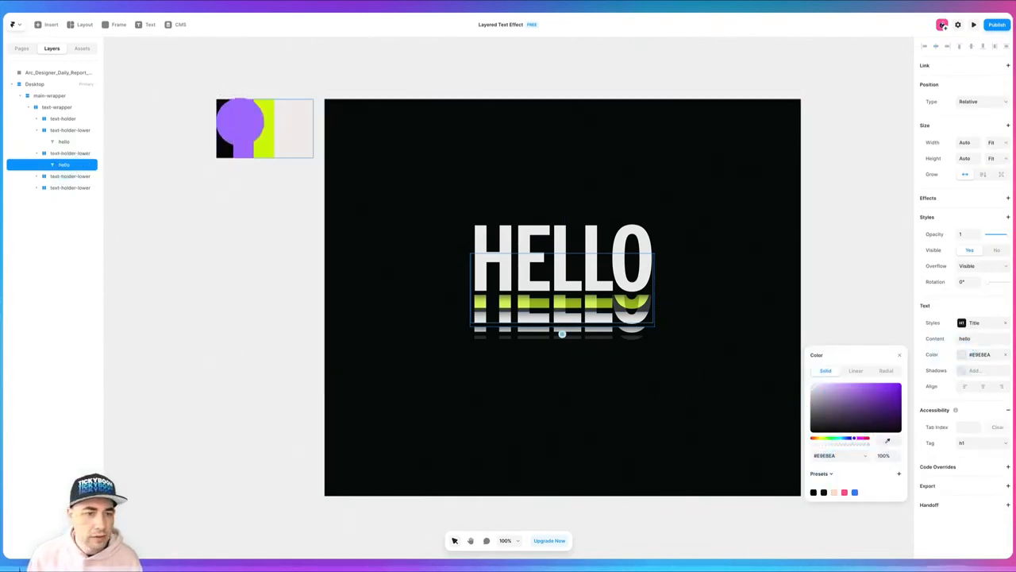
click(238, 121)
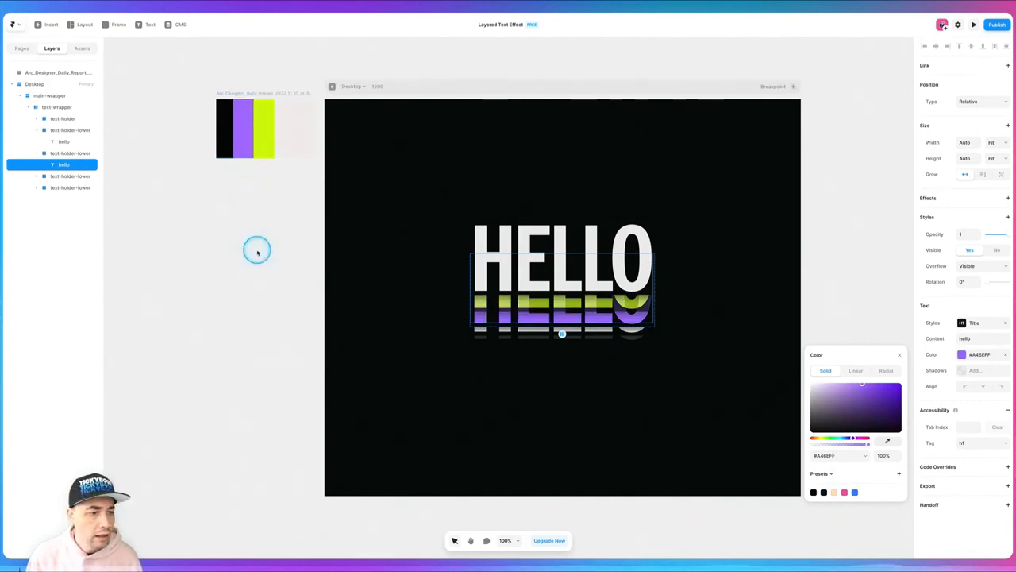
Step: Set the opacity of the second text-holder-lower frame to 0.5
click(64, 153)
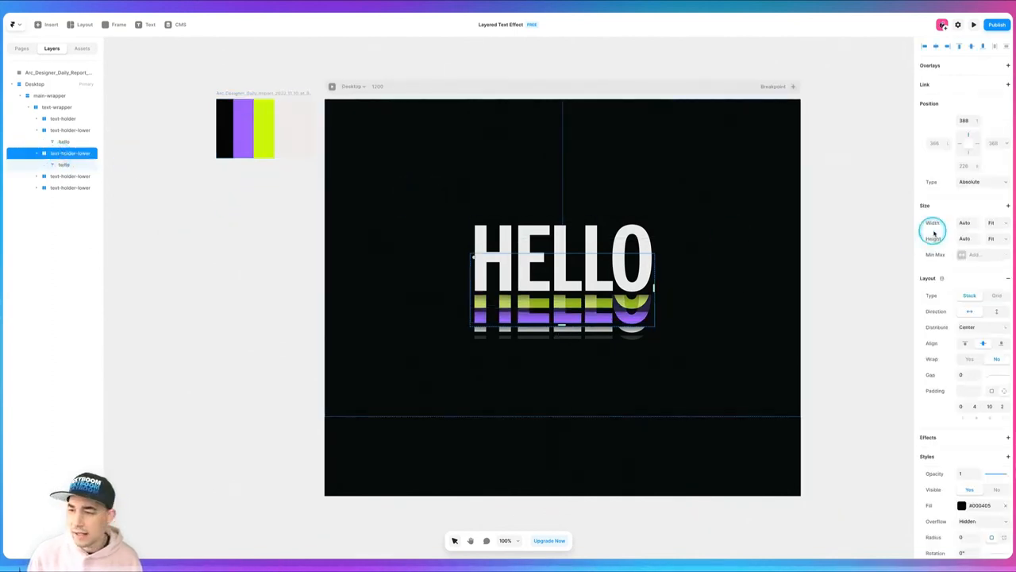
click(964, 472)
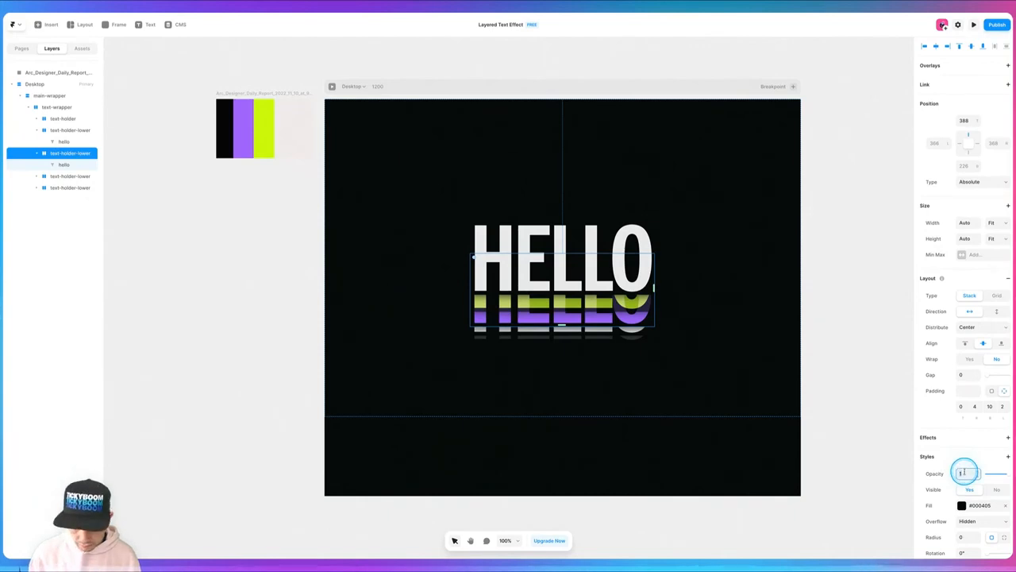
text(0.5)
key(Tab)
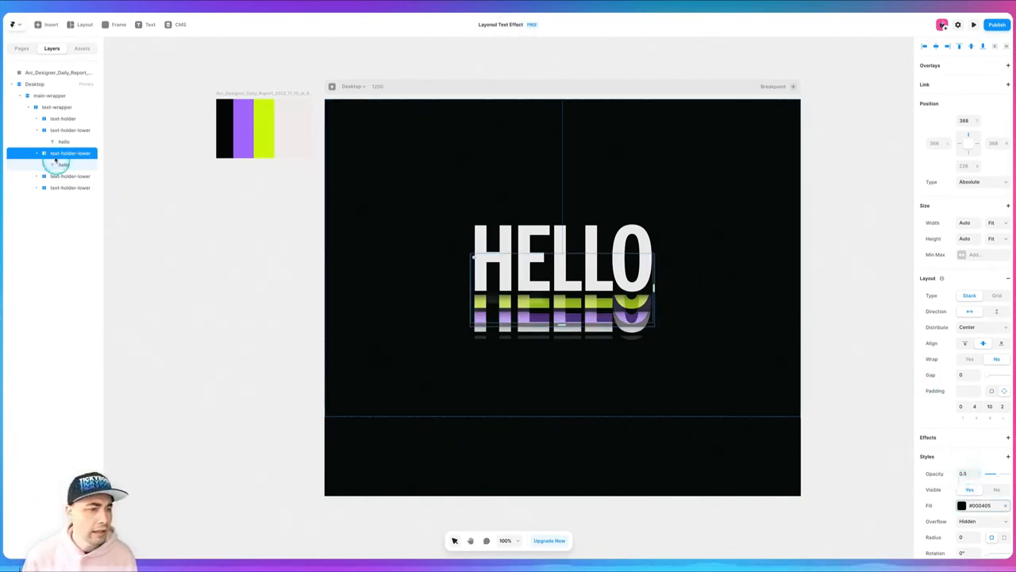
Step: Set the opacity of the first and second text-holder-lower frames to 1
super+click(68, 130)
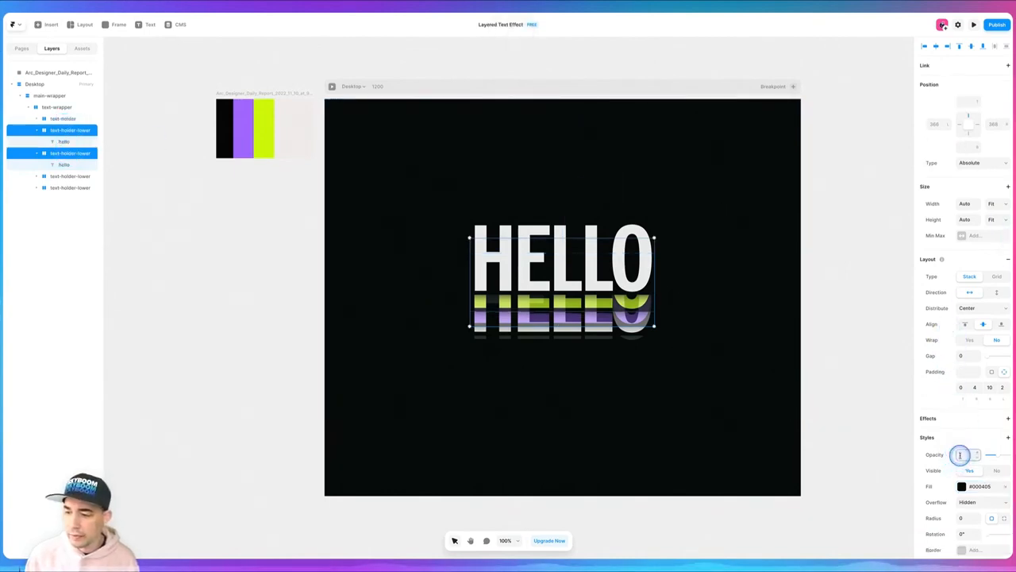
text(1)
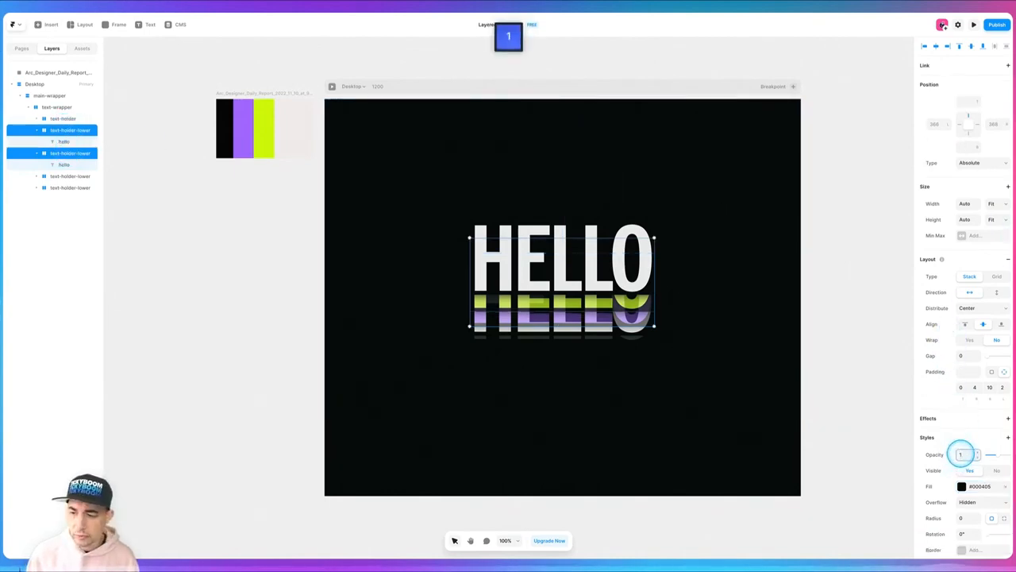
key(Tab)
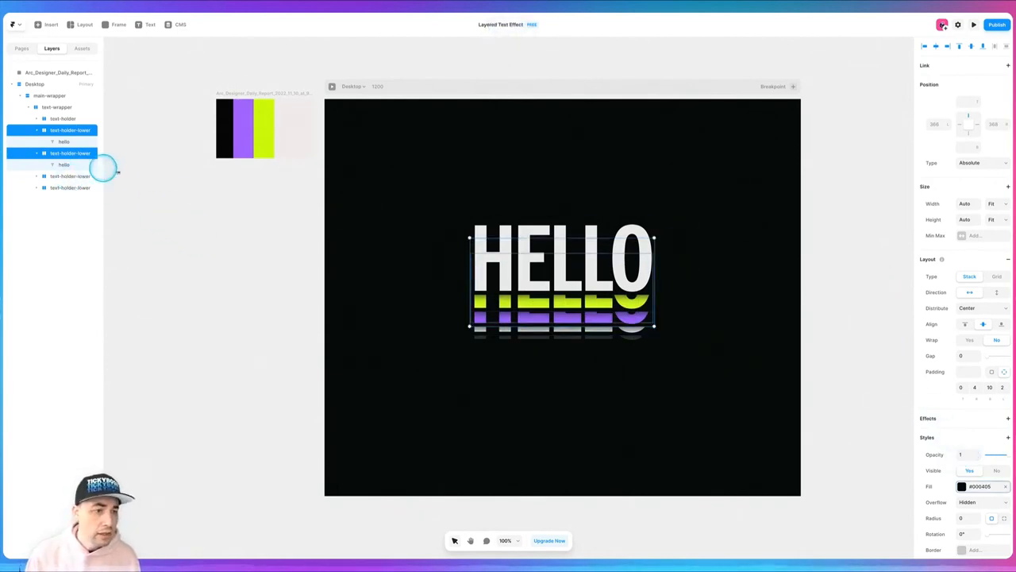
click(175, 221)
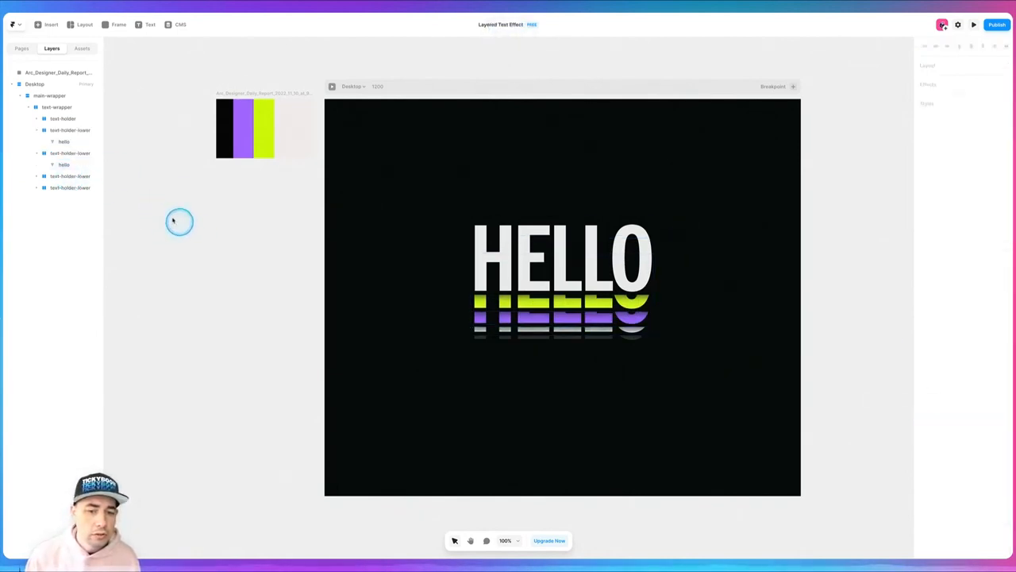
Step: Set the opacity of the hello text in the first text-holder-lower frame to 0.8 and in the second to 0.6
click(63, 142)
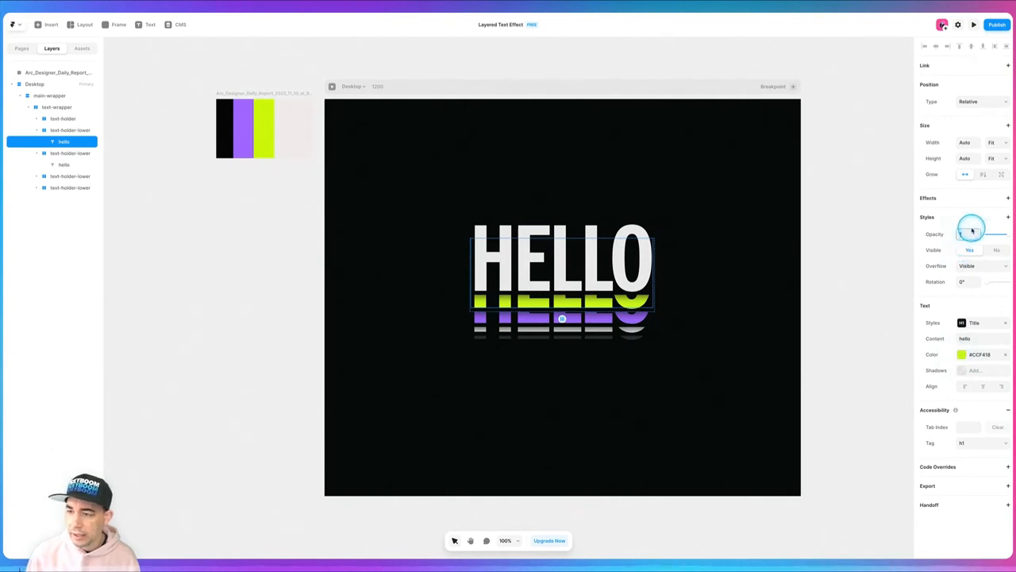
key(Tab)
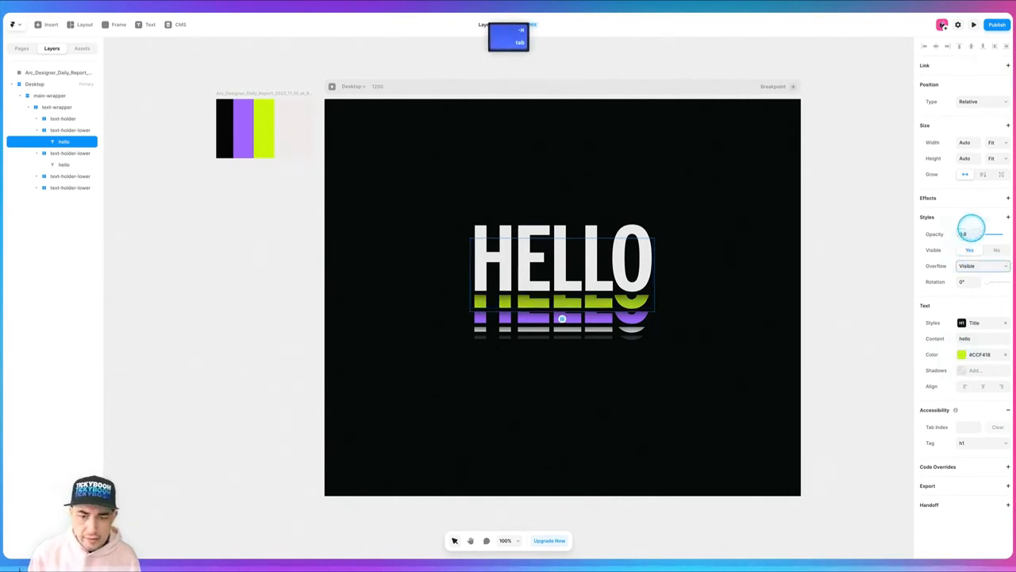
click(67, 165)
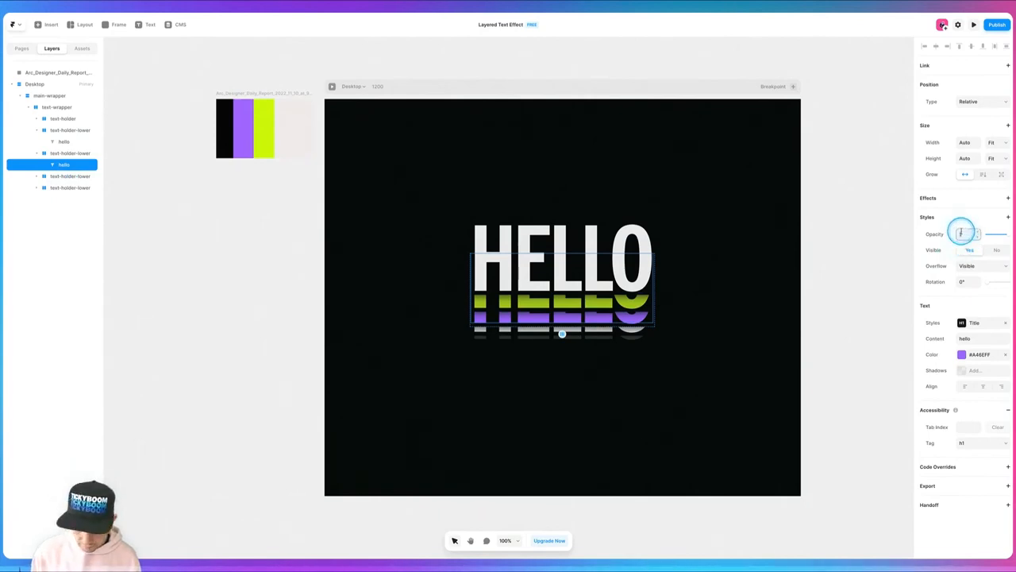
text(.6)
key(Tab)
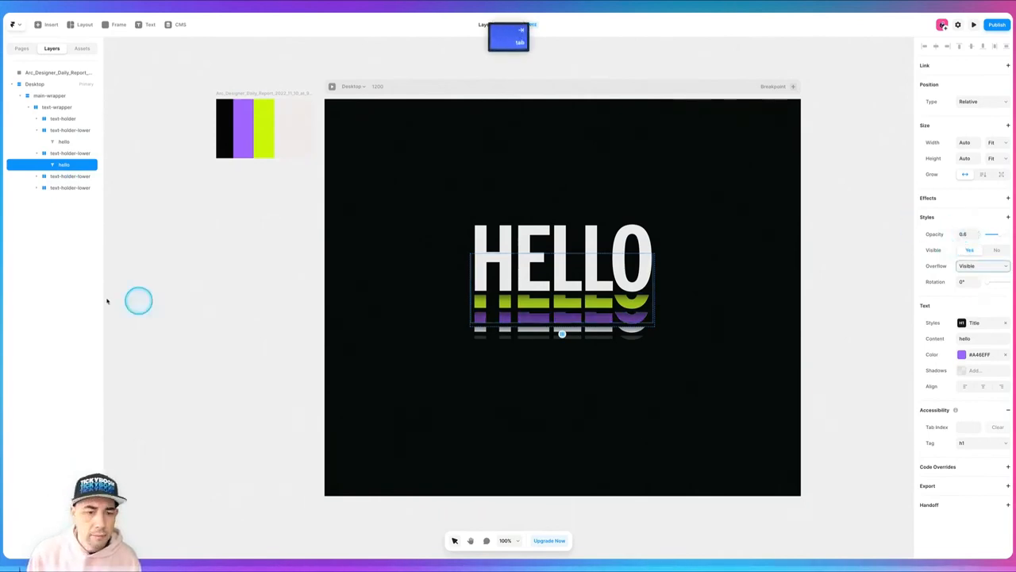
Step: Color the hello text in the third text-holder-lower frame with the pink preset #FF4CA3
click(36, 175)
click(57, 187)
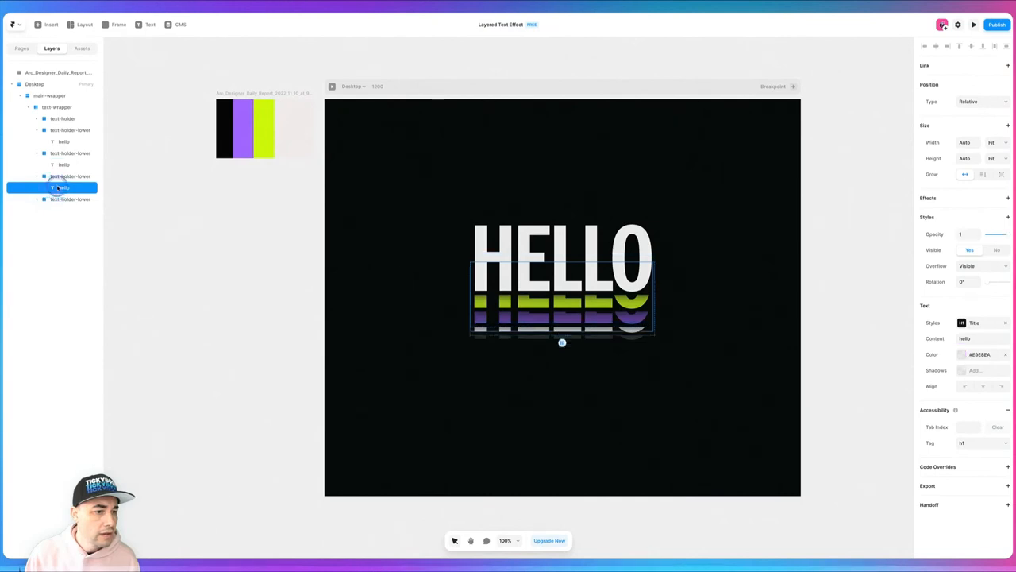
click(963, 355)
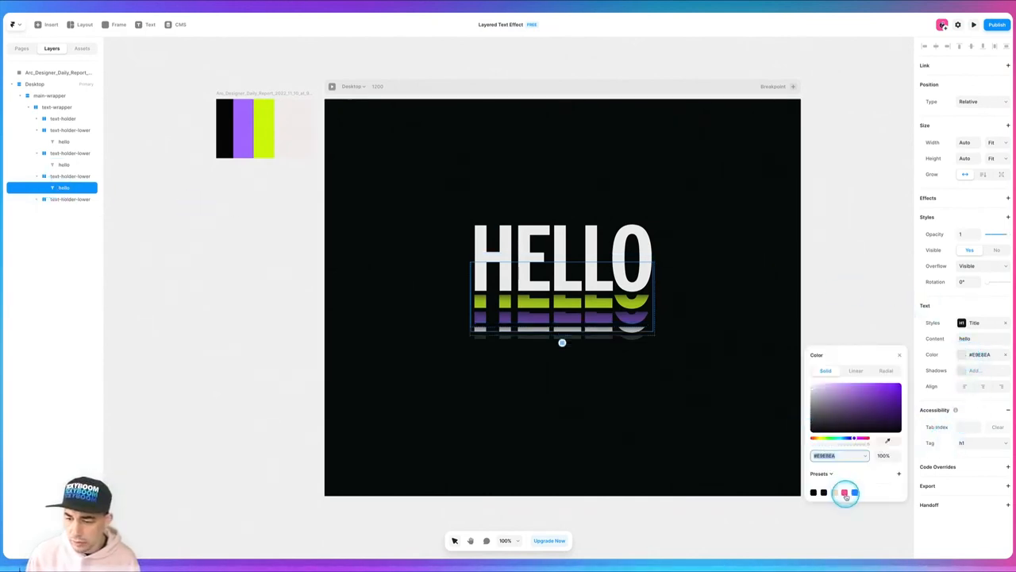
click(845, 492)
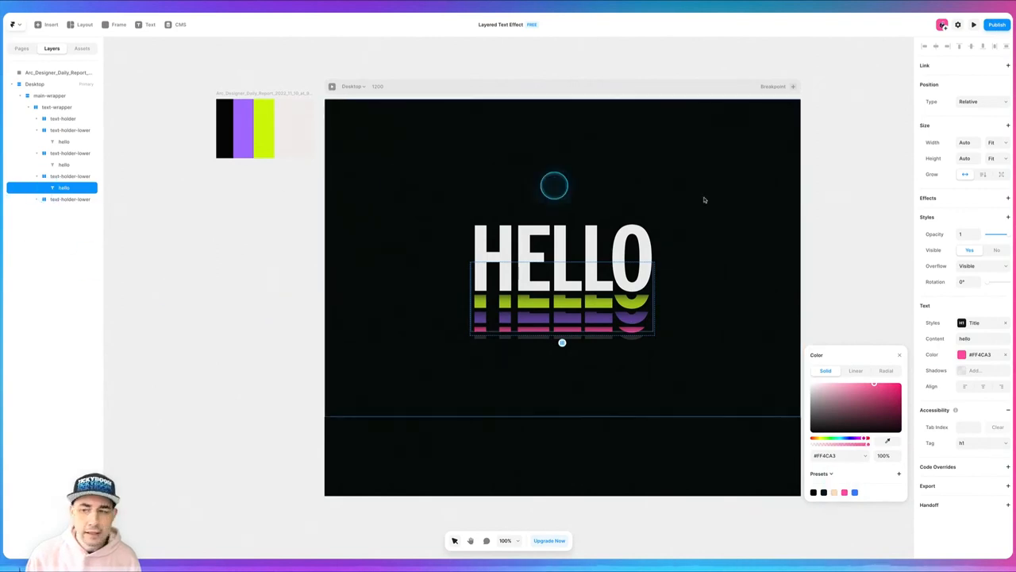
Step: Set the opacity of the hello text in the third text-holder-lower frame to 0.4
click(965, 235)
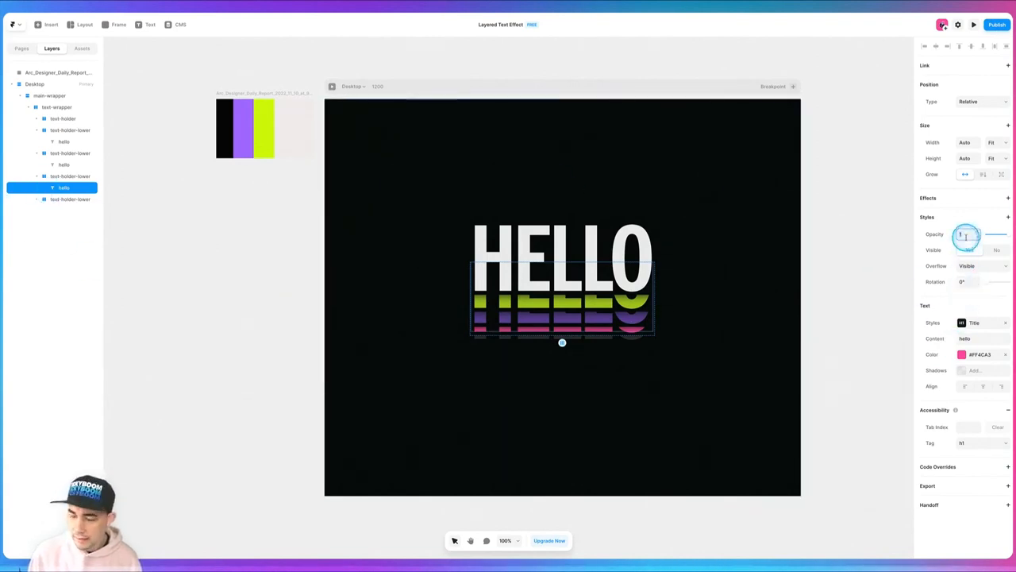
text(.4)
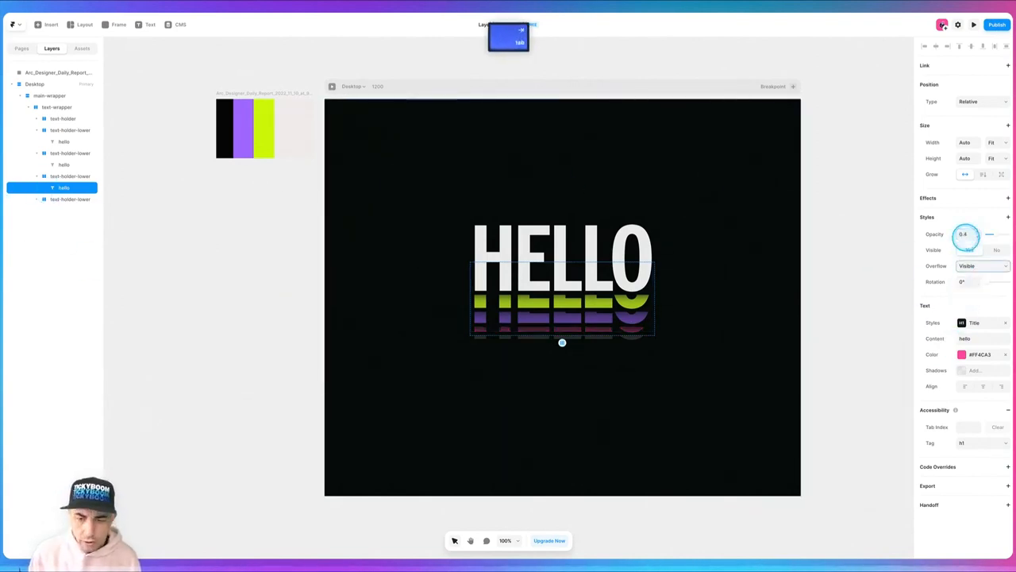
click(873, 286)
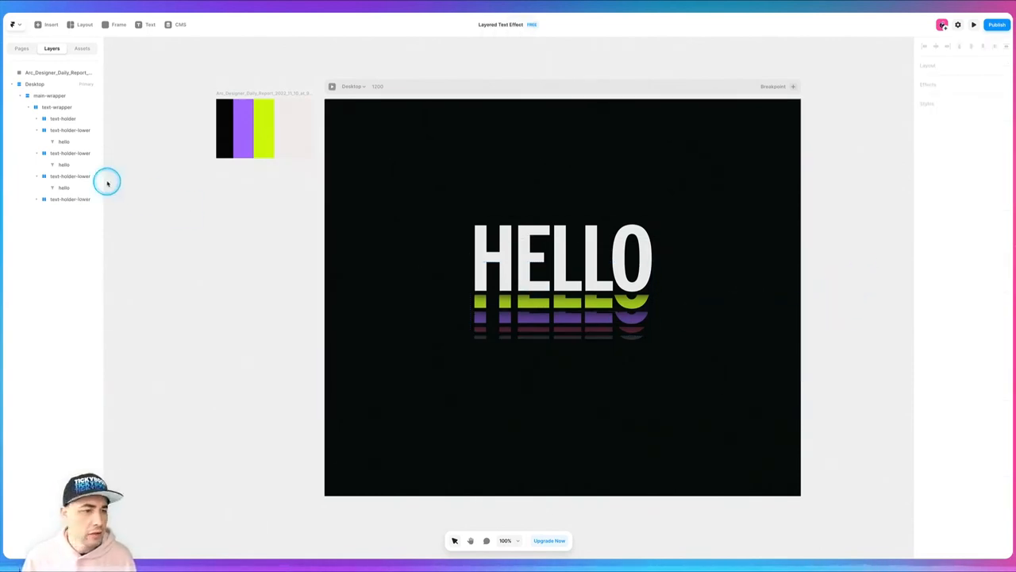
Step: Color the hello texts in the first three text-holder-lower frames with the off-white sampled from the palette image
click(64, 141)
super+click(64, 165)
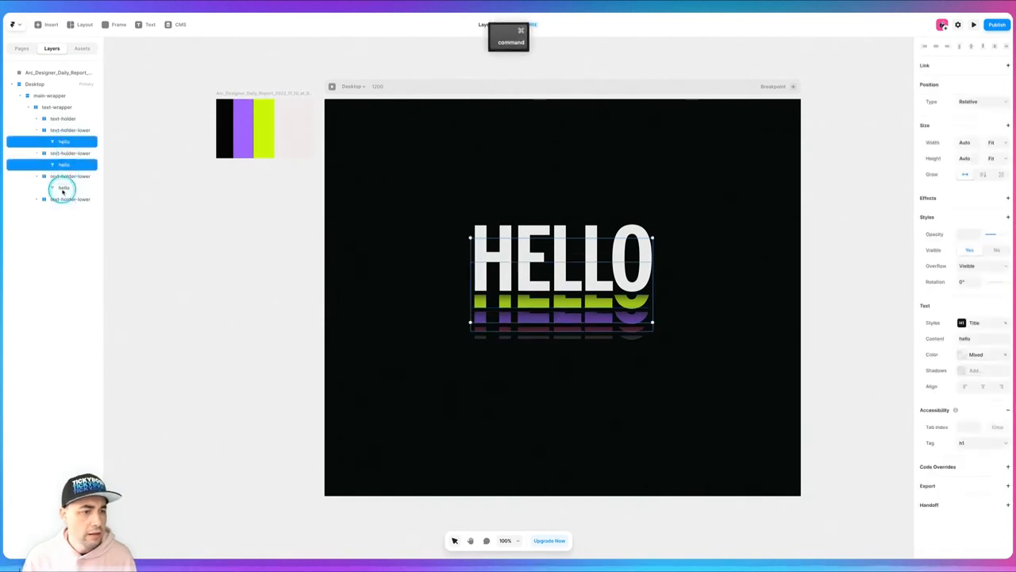
super+click(63, 188)
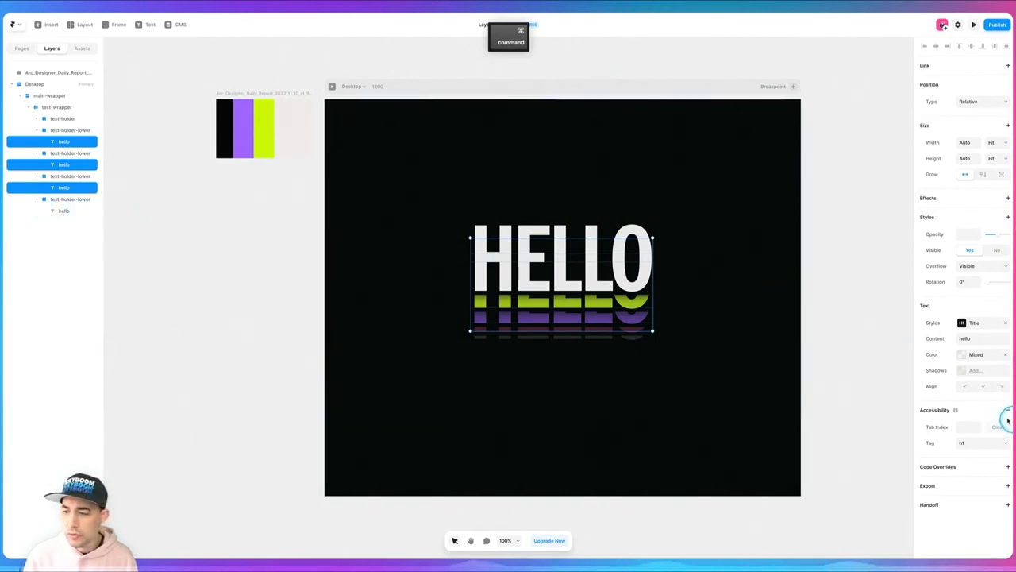
click(963, 355)
click(812, 441)
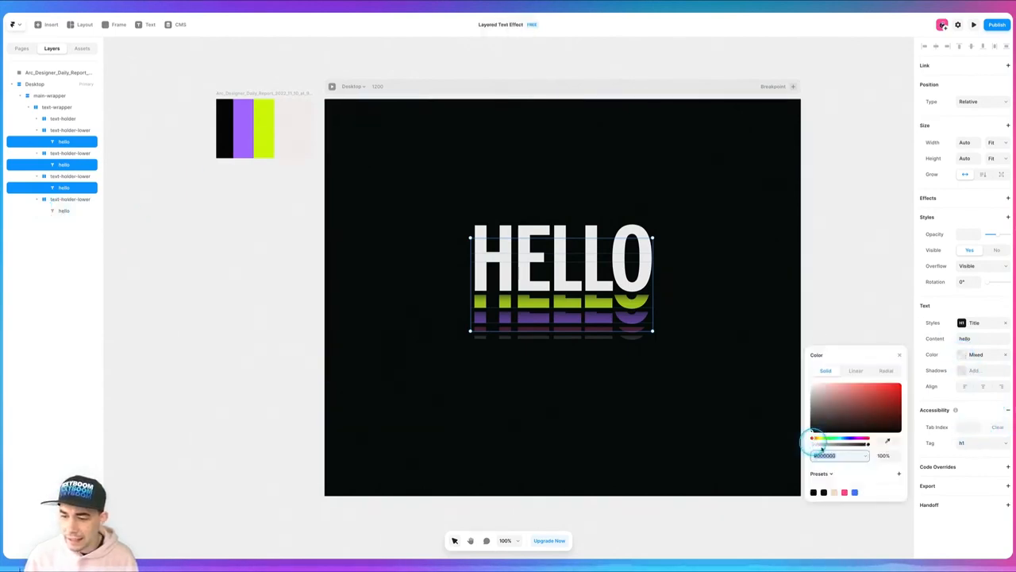
click(889, 441)
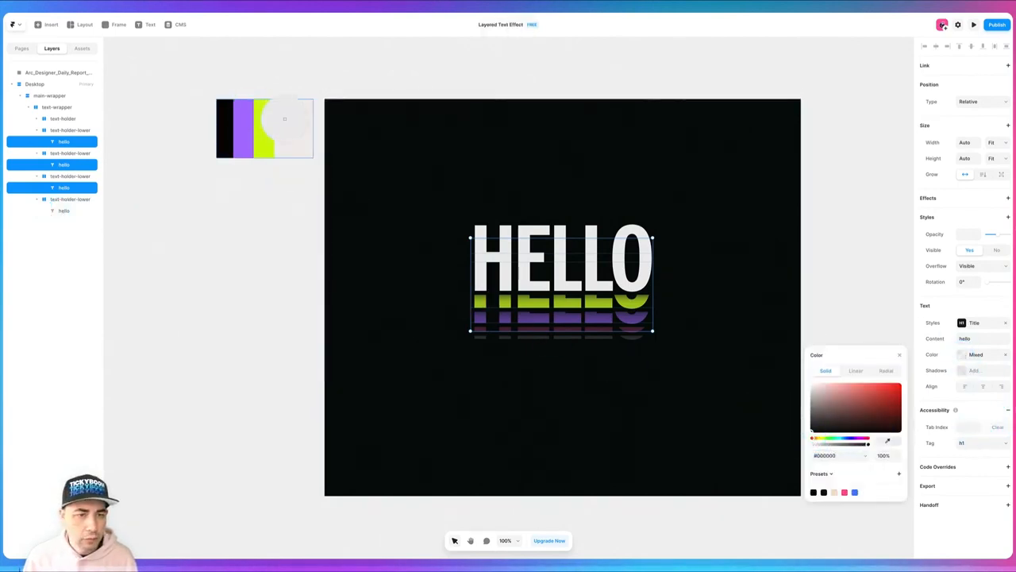
click(289, 123)
click(251, 282)
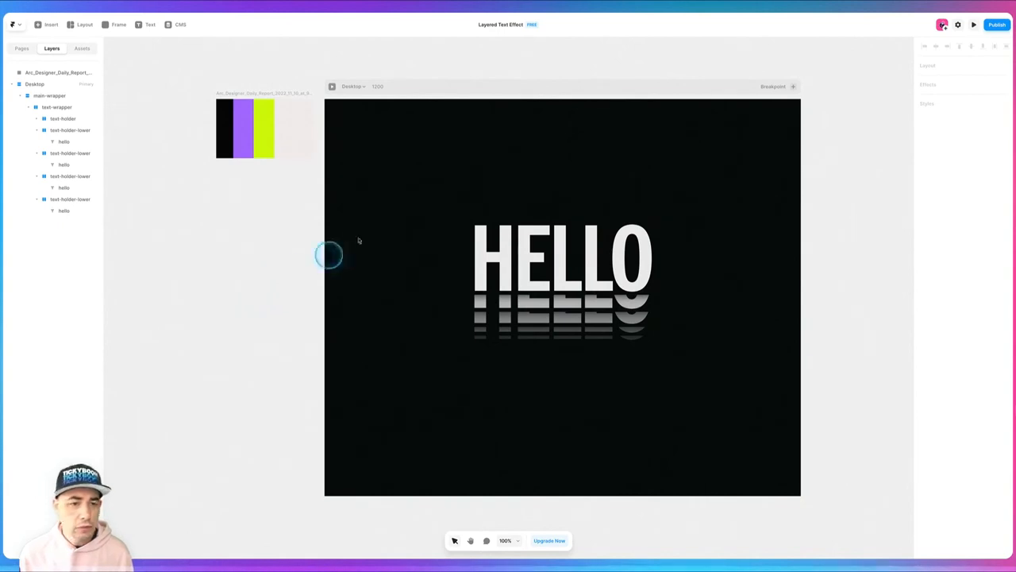
Step: Color all five hello texts, in text-holder and the four text-holder-lower frames, with the lime green sampled from the palette image
click(36, 118)
click(62, 131)
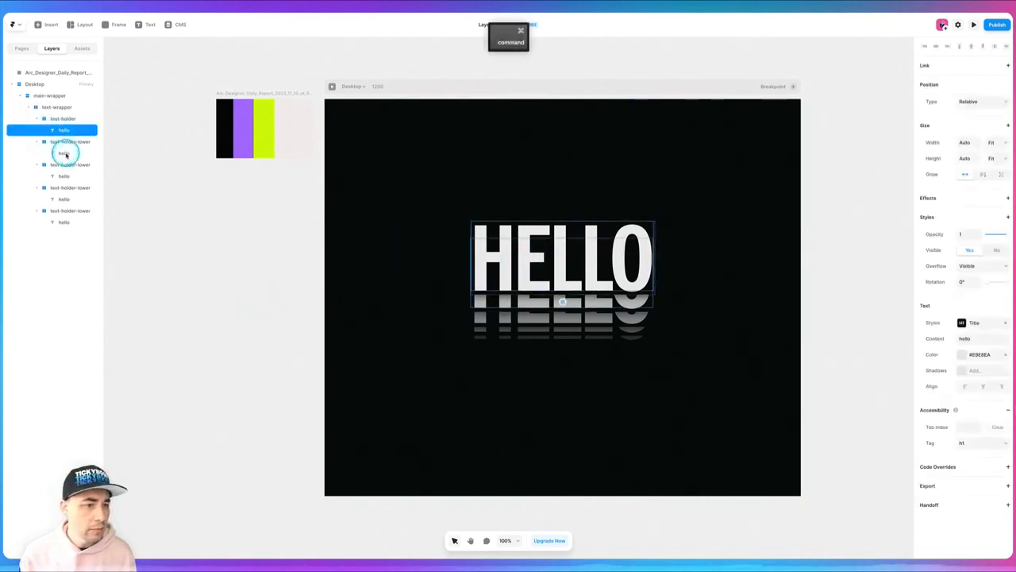
super+click(64, 154)
super+click(66, 176)
super+click(63, 199)
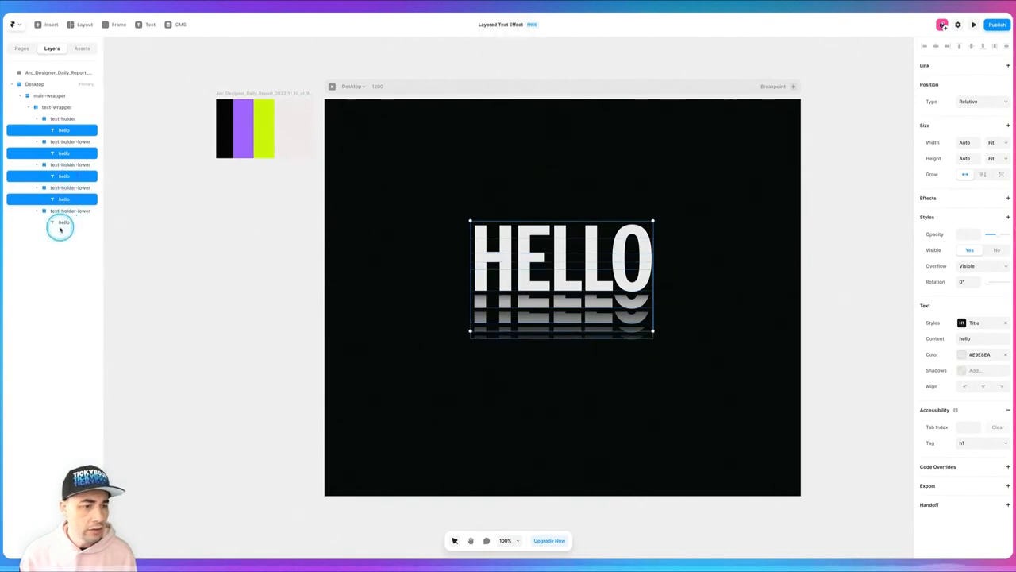
super+click(64, 222)
click(954, 358)
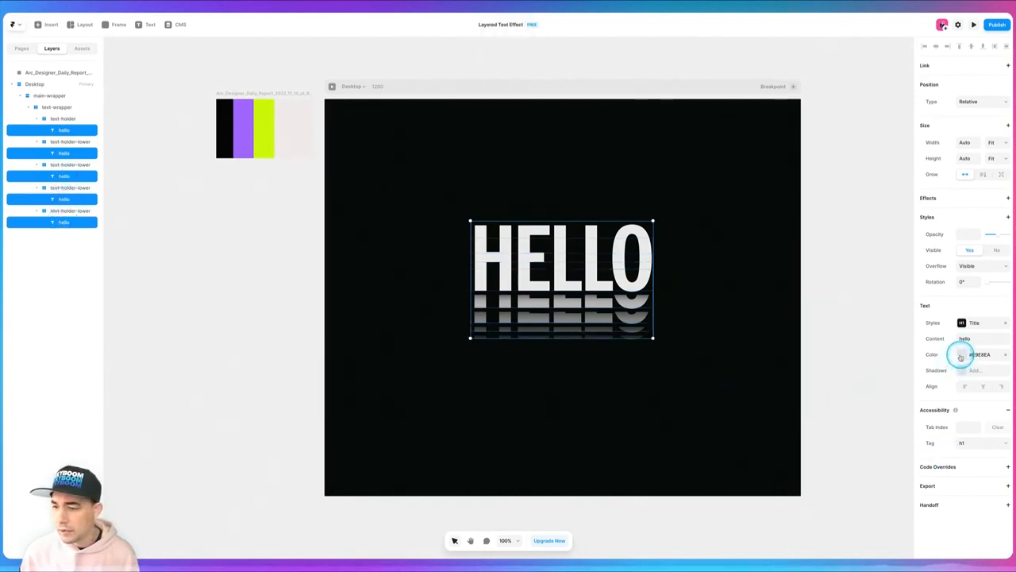
click(822, 455)
click(889, 441)
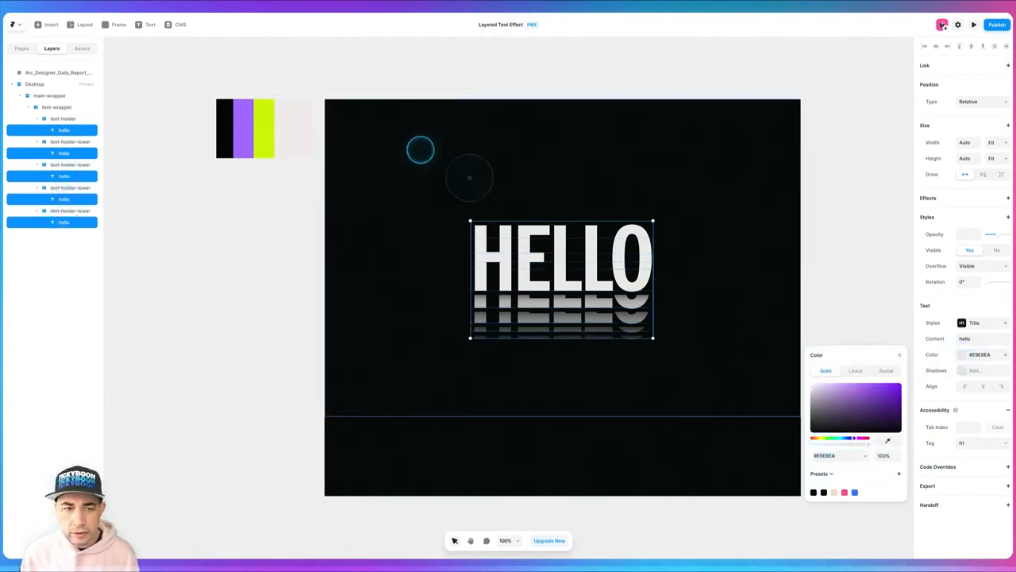
click(262, 126)
click(226, 262)
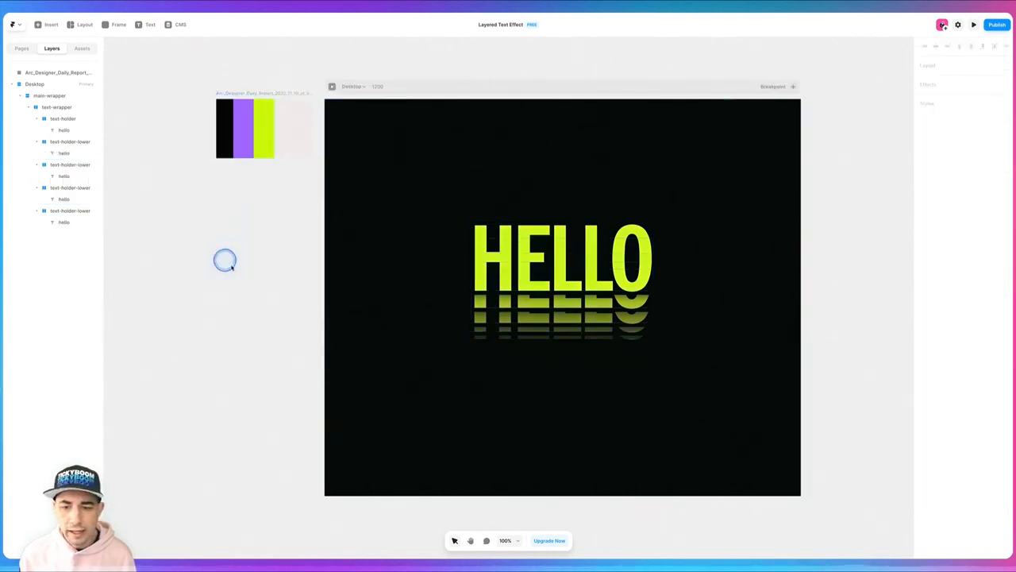